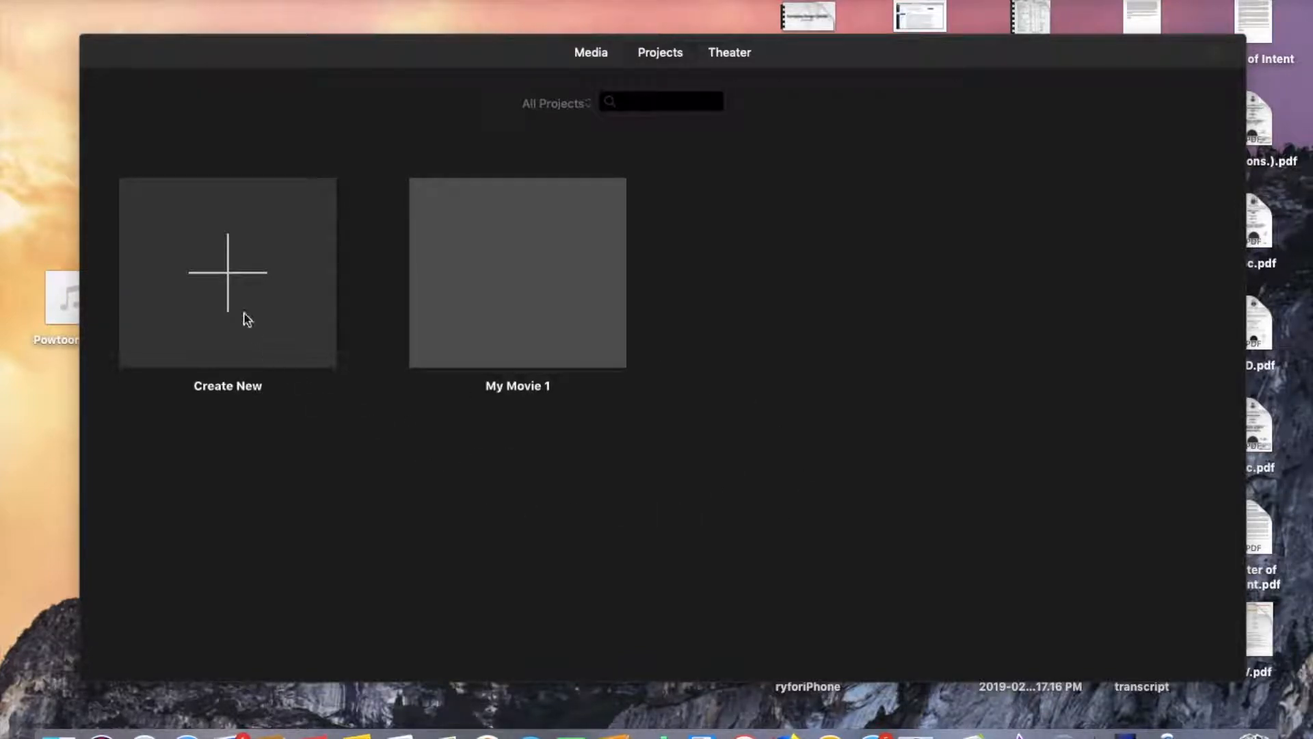
- Create a new movie project
{"action": "left_click", "coordinate": [239, 275]}
{"action": "left_click", "coordinate": [229, 279]}
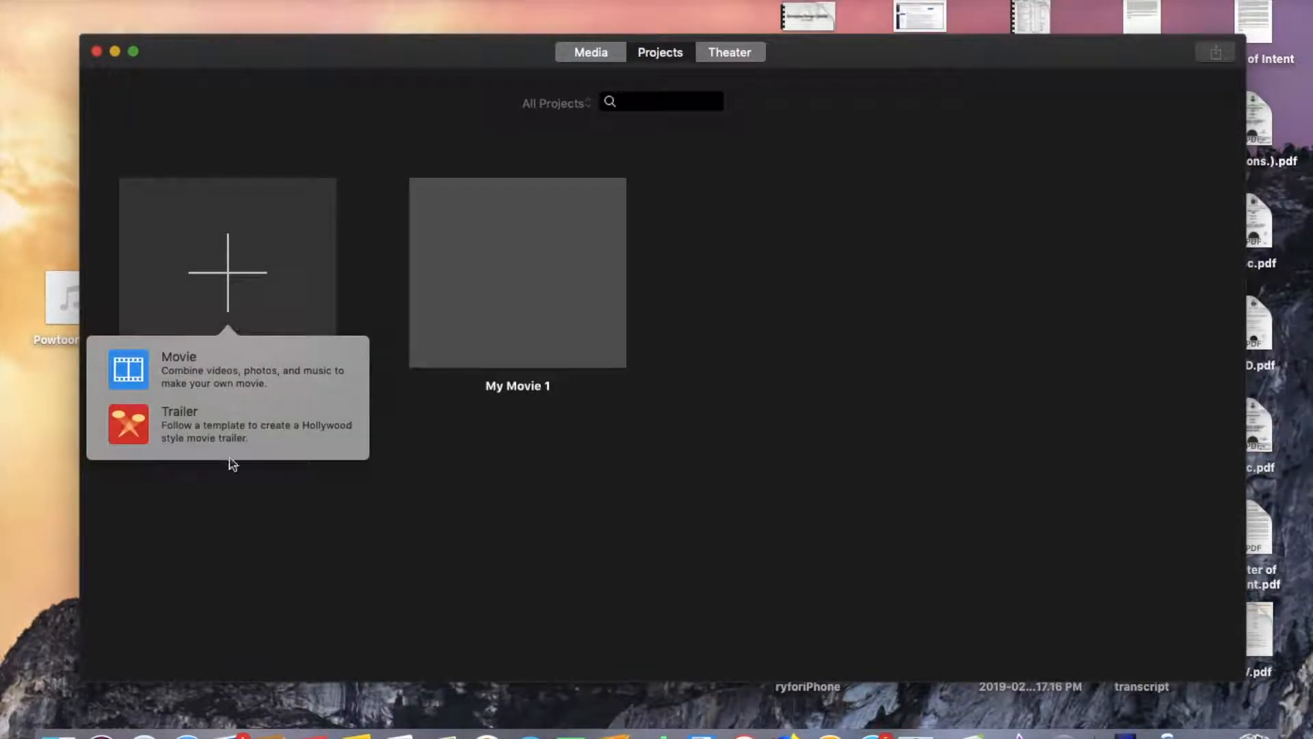
{"action": "left_click", "coordinate": [209, 376]}
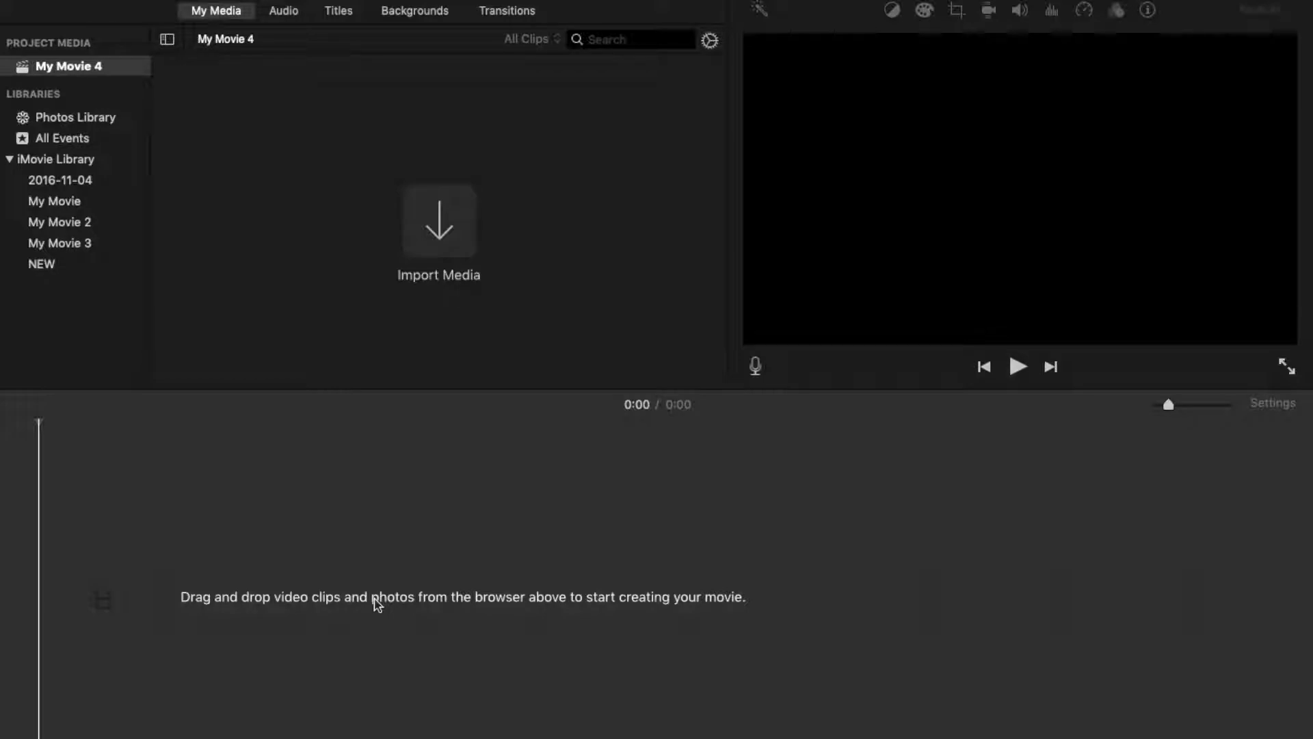
{"action": "left_click", "coordinate": [455, 214]}
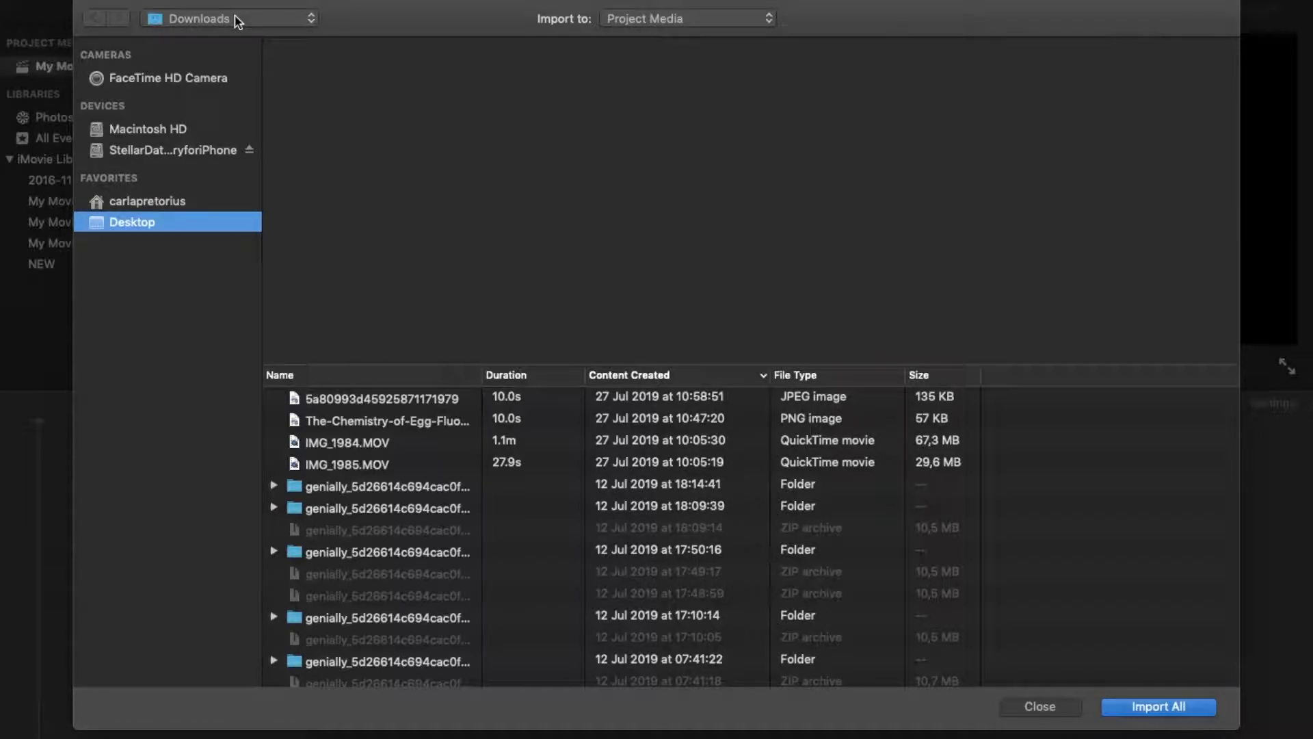
{"action": "left_click", "coordinate": [360, 465]}
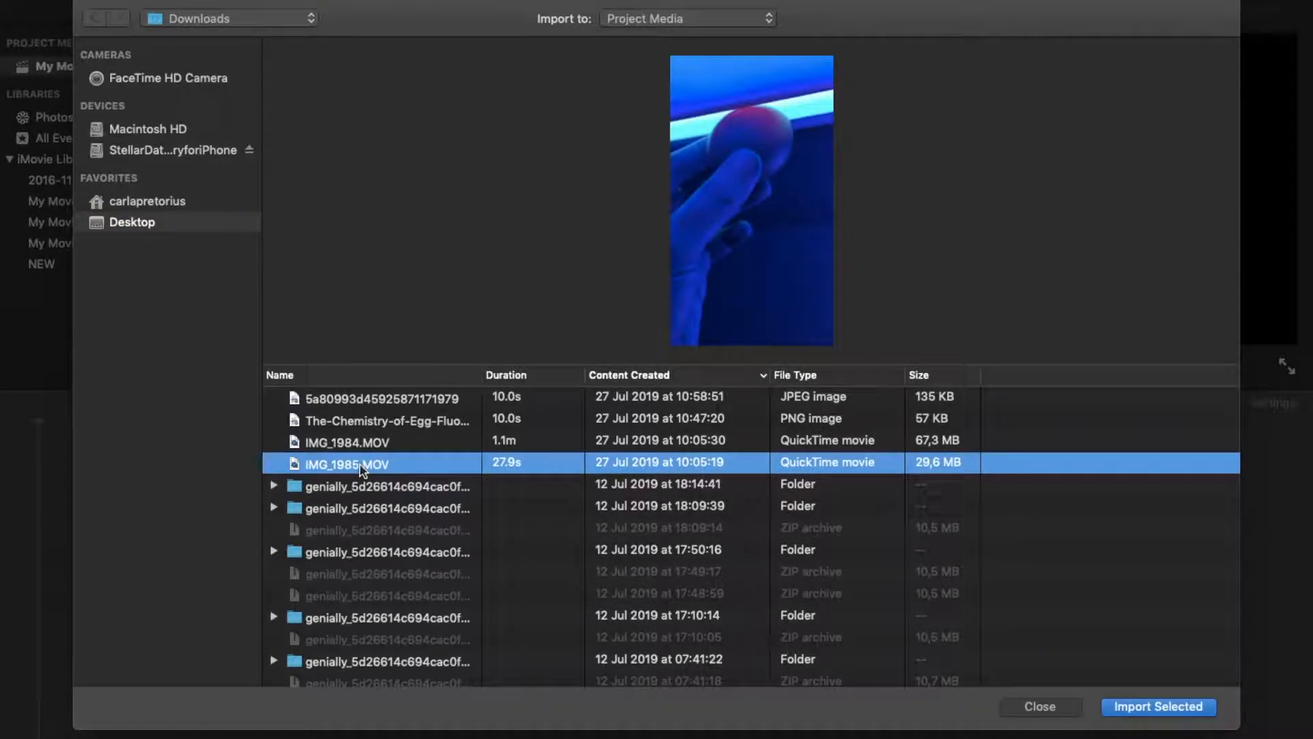
{"action": "left_click", "coordinate": [364, 445], "text": "shift"}
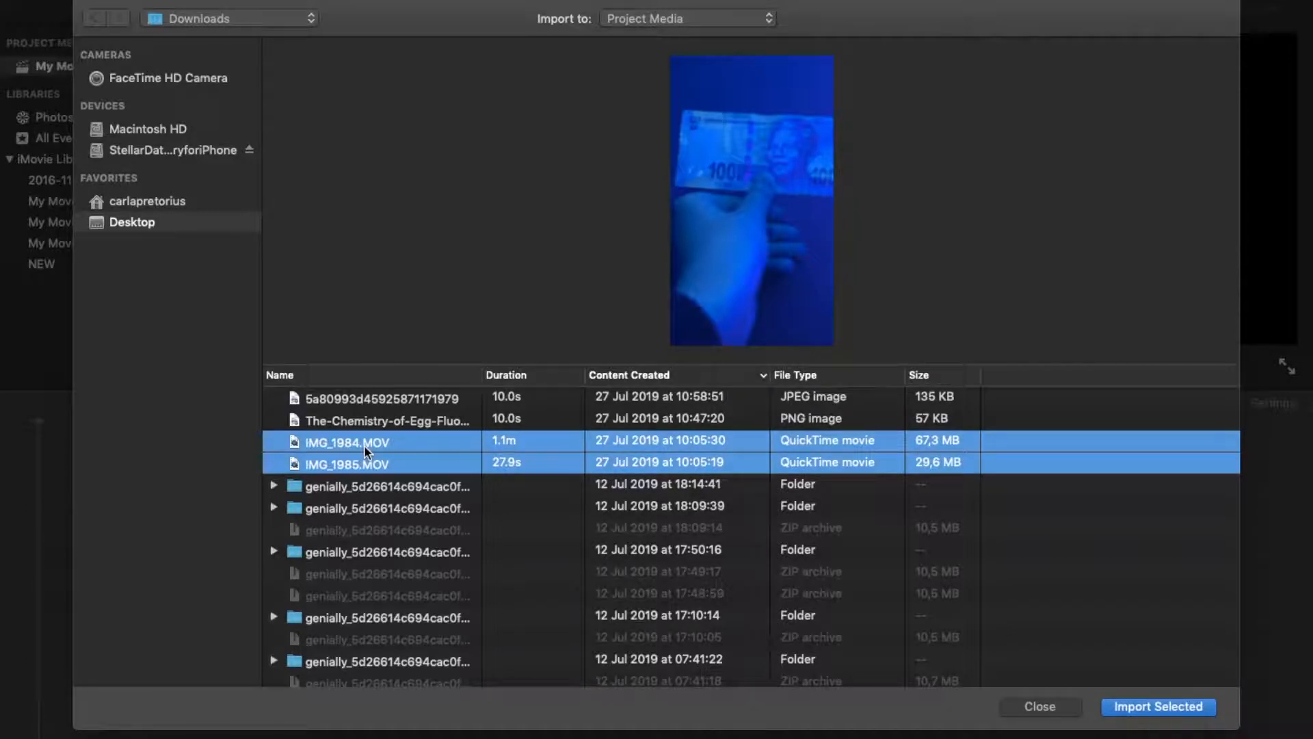
{"action": "left_click", "coordinate": [411, 422], "text": "shift"}
{"action": "left_click", "coordinate": [416, 400], "text": "shift"}
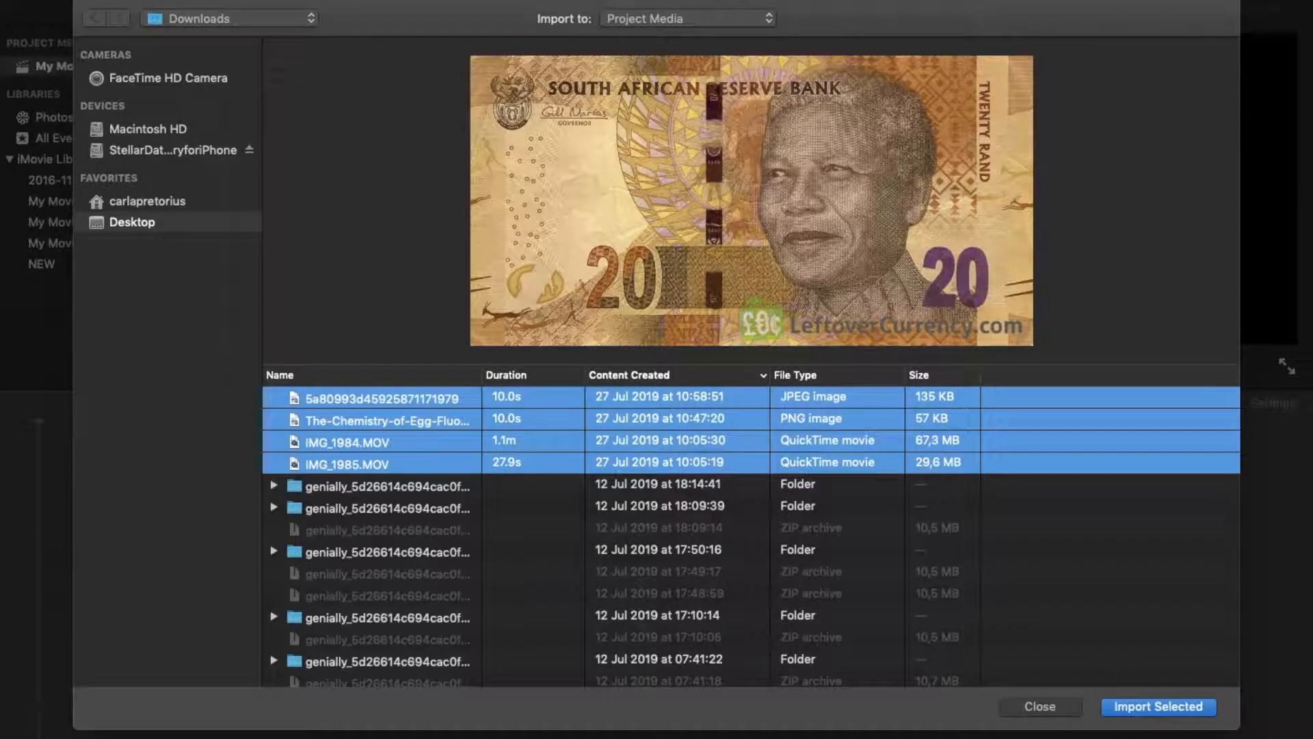
{"action": "left_click", "coordinate": [1175, 707]}
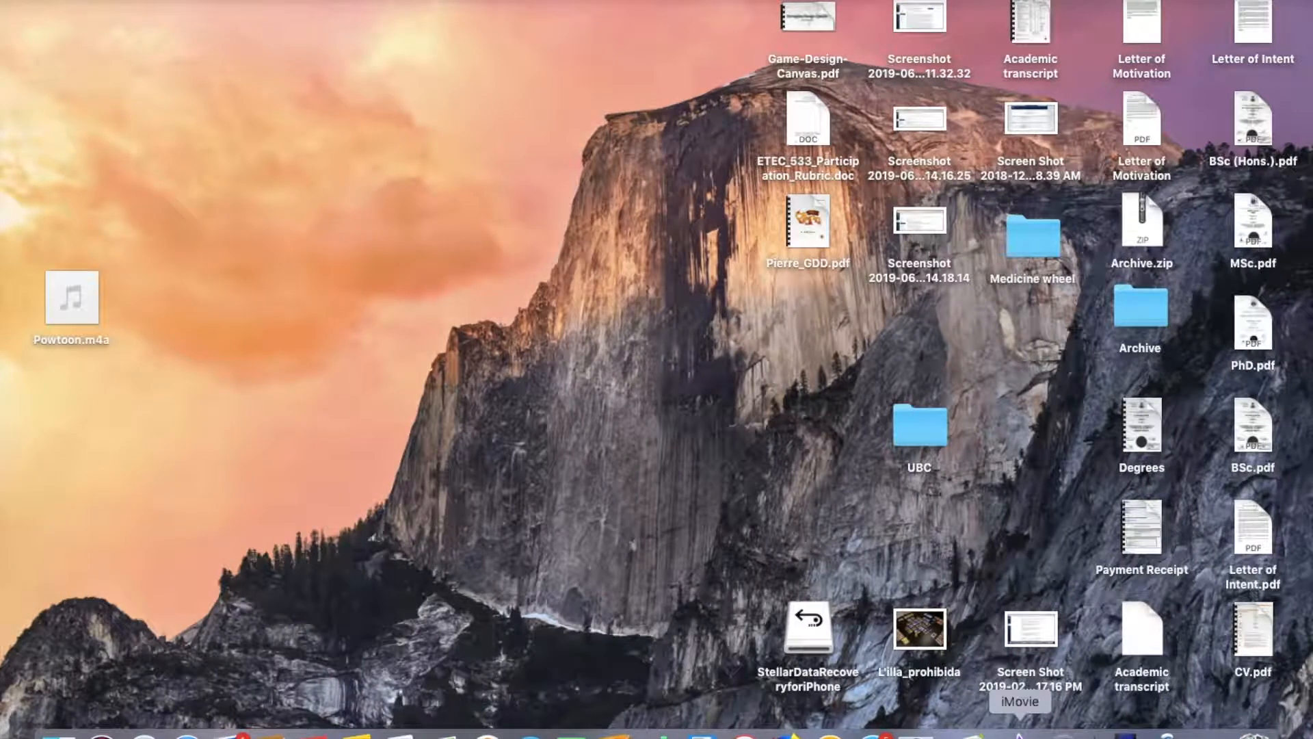
- Relaunch iMovie, ignoring the crash report, and reopen the My Movie 4 project
{"action": "left_click", "coordinate": [1019, 729]}
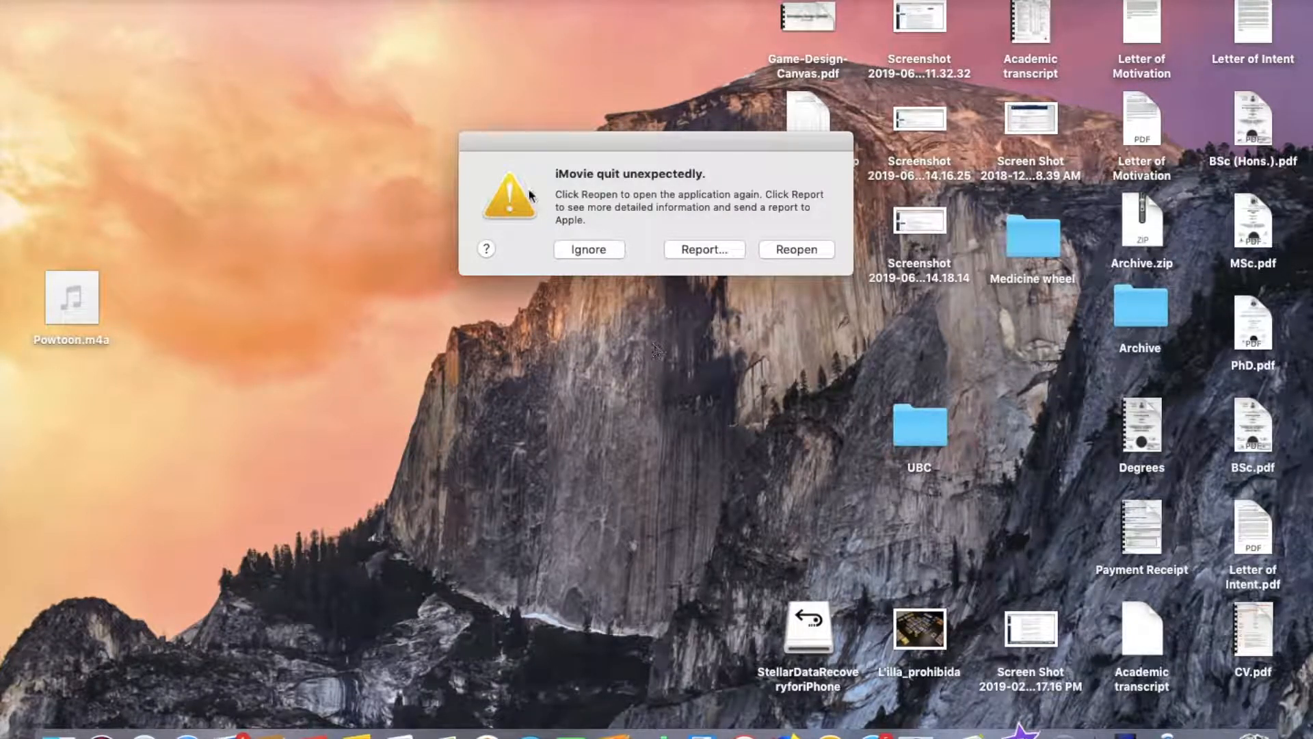
{"action": "left_click", "coordinate": [582, 250]}
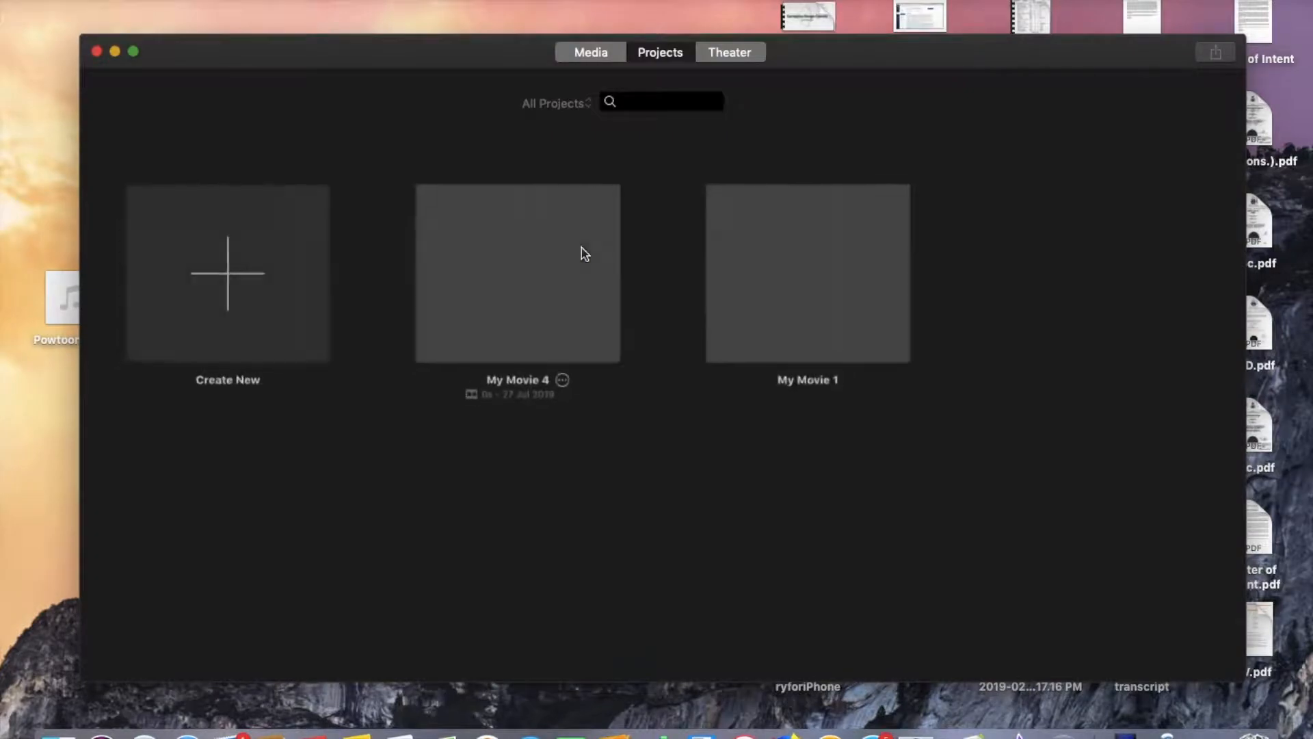
{"action": "left_click", "coordinate": [578, 269]}
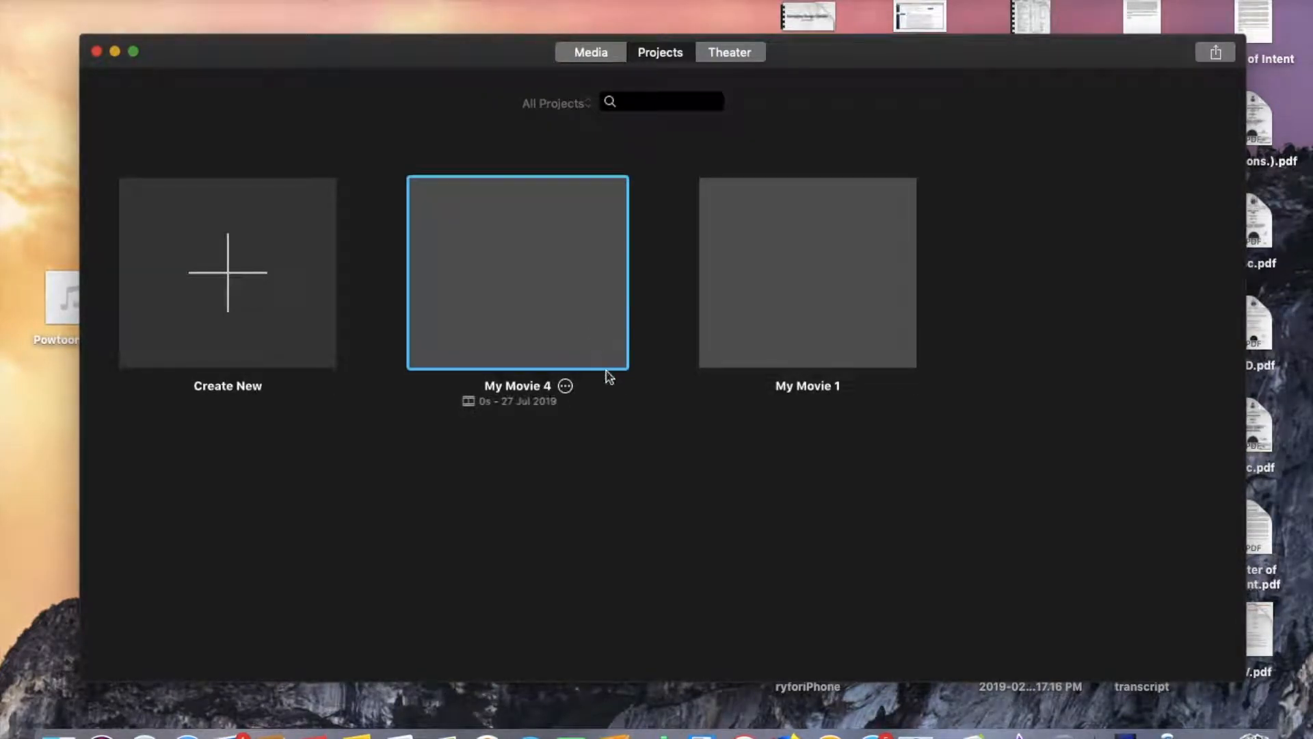
{"action": "double_click", "coordinate": [594, 301]}
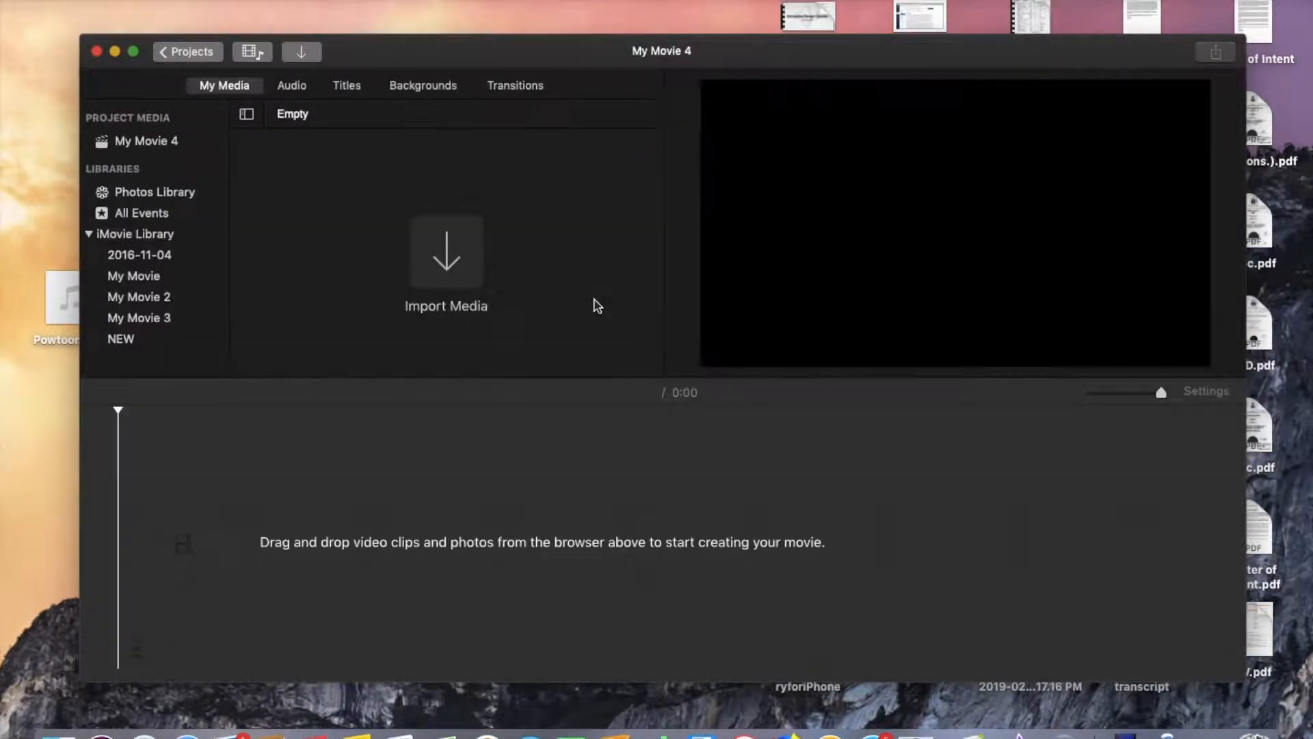
- Expand the project window to full screen and show the project media of My Movie 4
{"action": "left_click", "coordinate": [133, 51]}
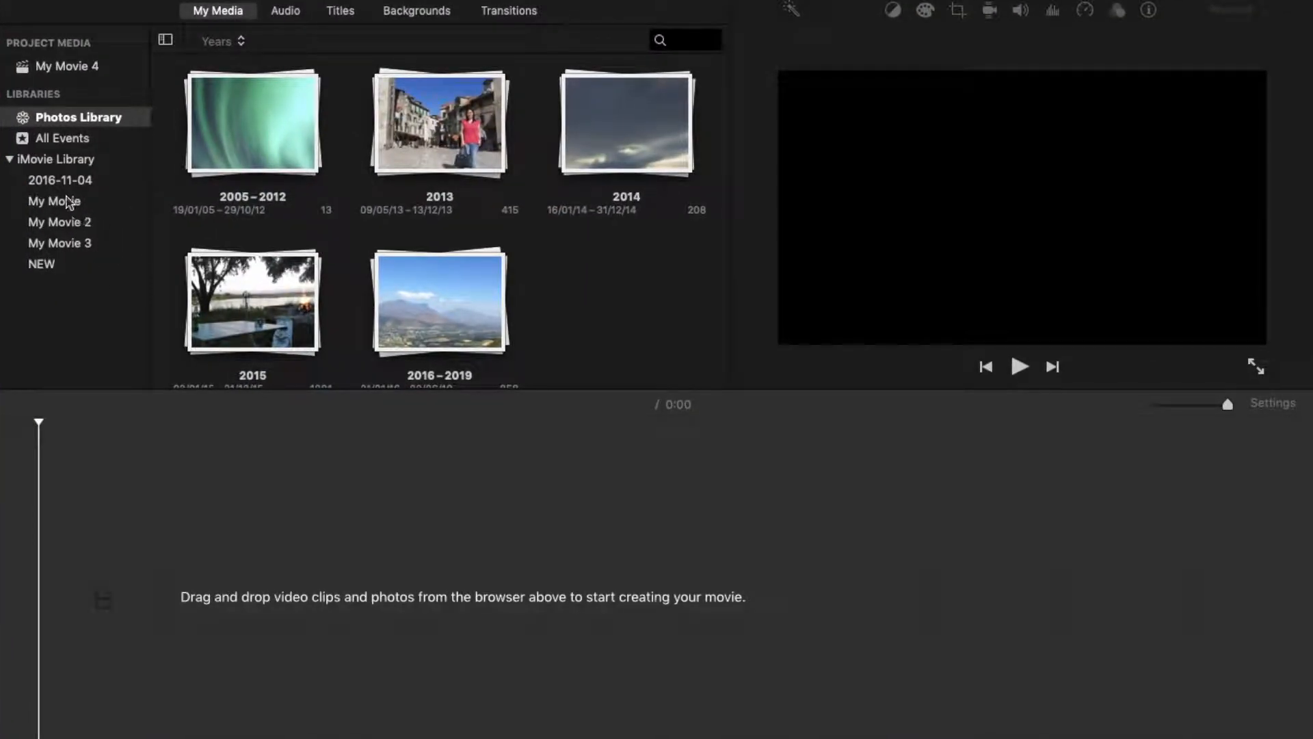
{"action": "left_click", "coordinate": [75, 71]}
{"action": "left_click", "coordinate": [75, 71]}
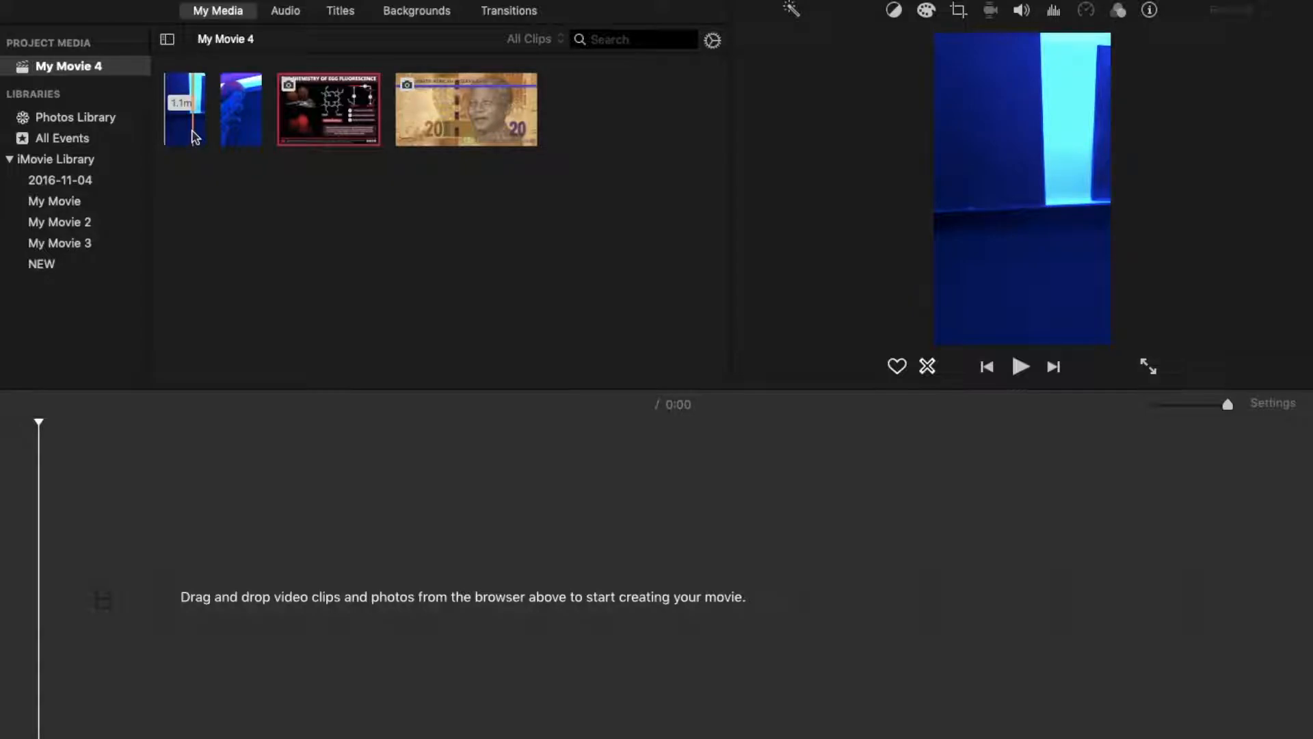
- Add the 1.1-minute banknote video to the timeline, followed by the 27.9-second egg video
{"action": "left_click", "coordinate": [179, 129]}
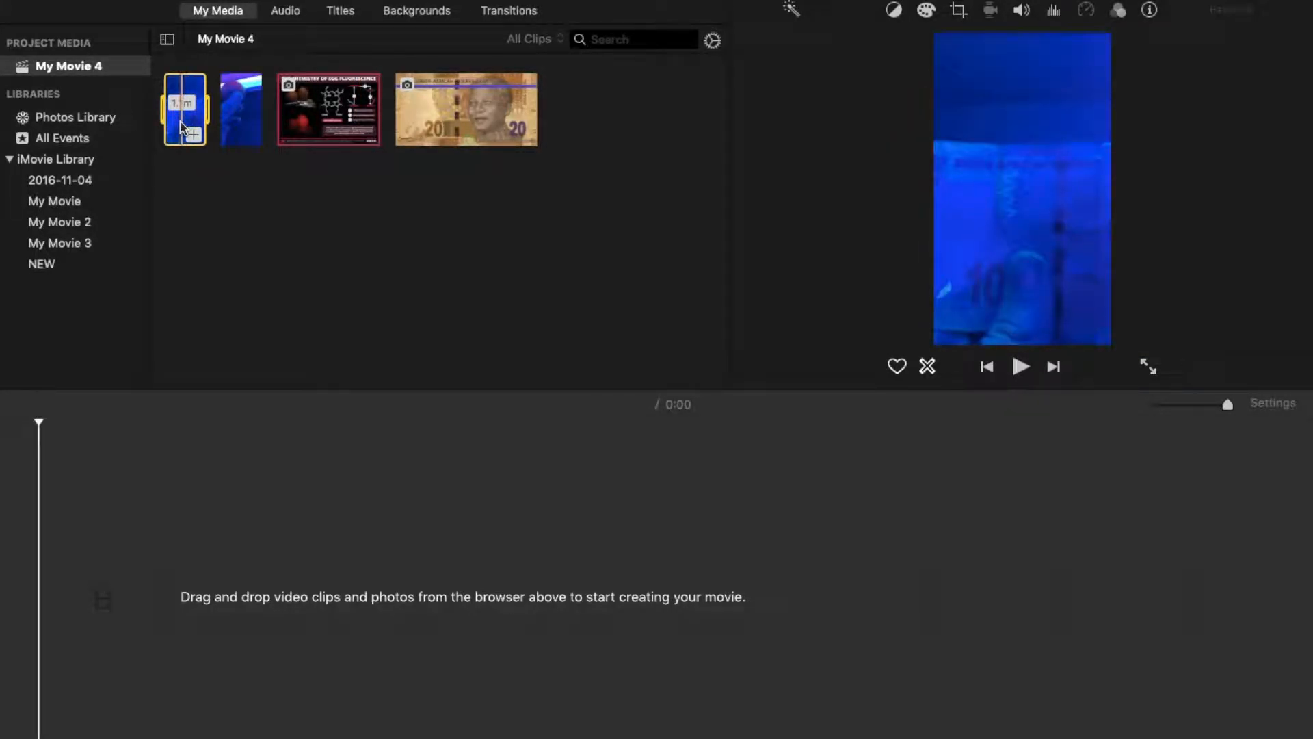
{"action": "left_click_drag", "start_coordinate": [183, 127], "coordinate": [113, 593]}
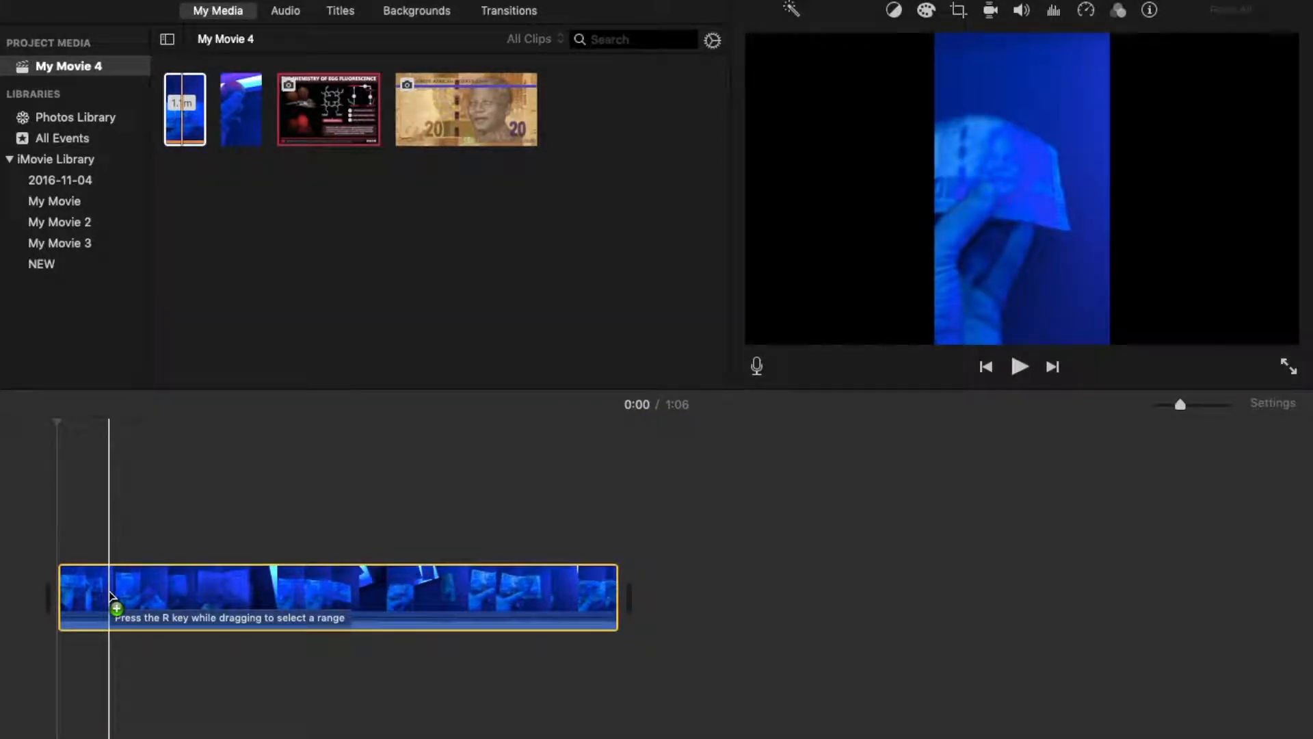
{"action": "left_click_drag", "start_coordinate": [262, 126], "coordinate": [687, 593]}
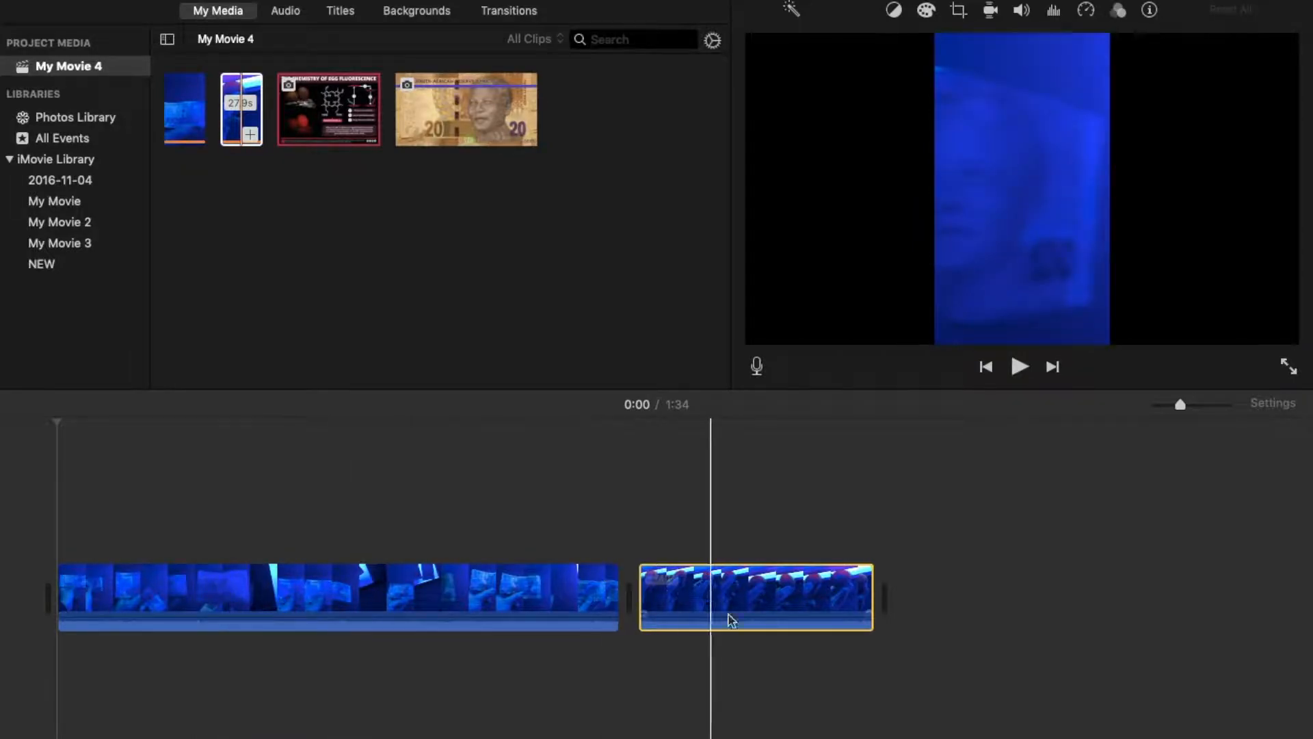
- Play a short stretch of the first timeline clip from about 0:21 to hear its original sound
{"action": "left_click", "coordinate": [188, 592]}
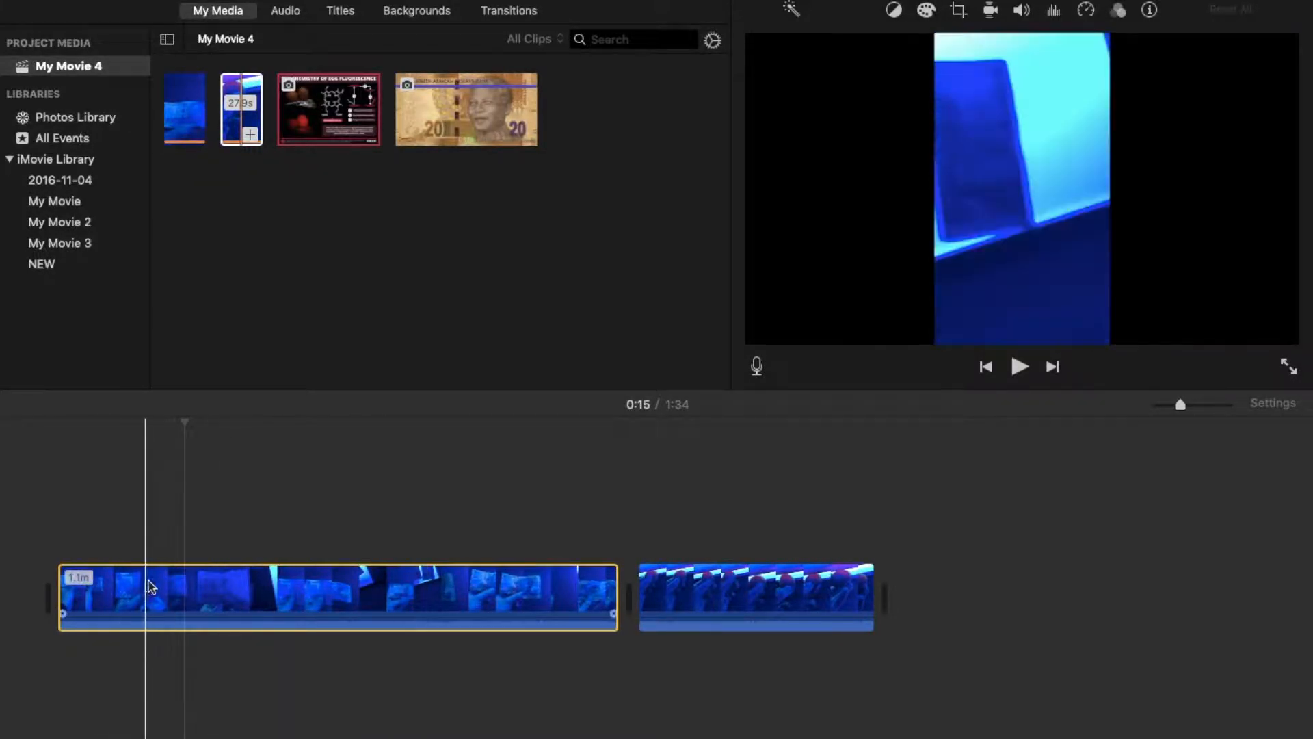
{"action": "left_click", "coordinate": [238, 604]}
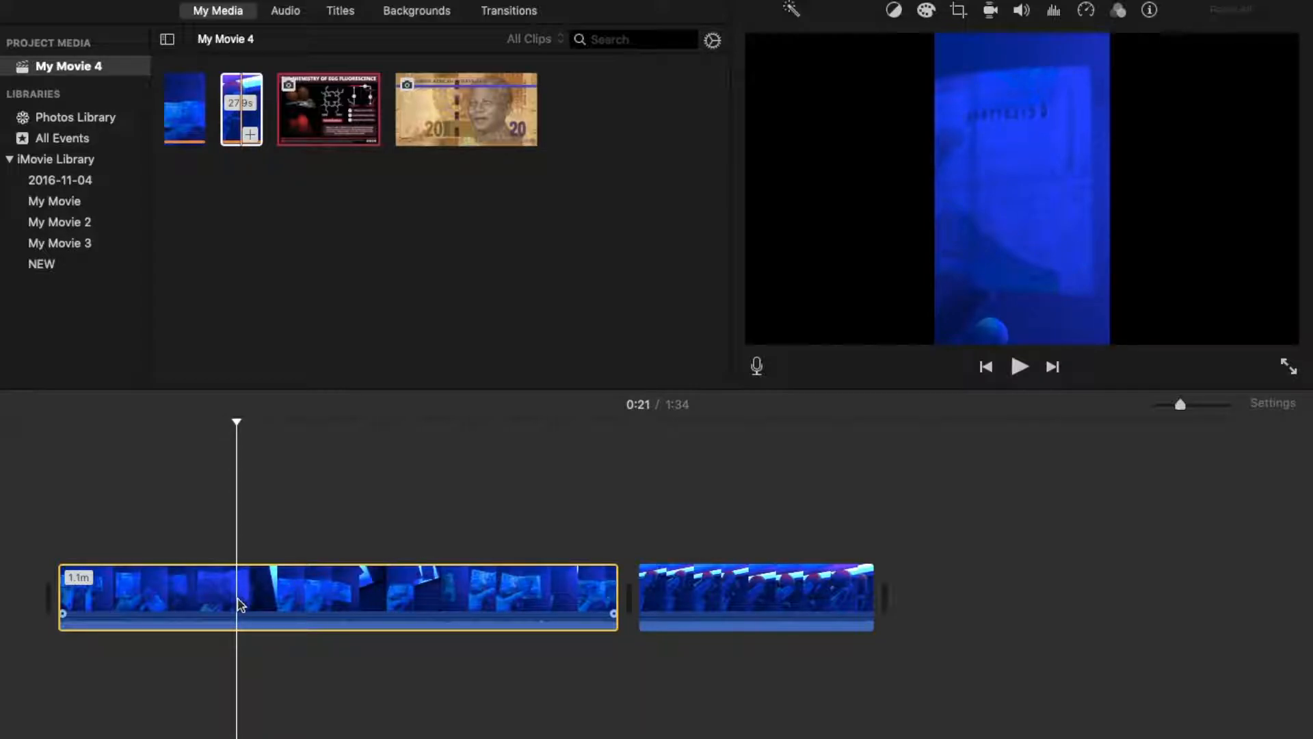
{"action": "left_click", "coordinate": [1018, 366]}
{"action": "left_click", "coordinate": [1018, 367]}
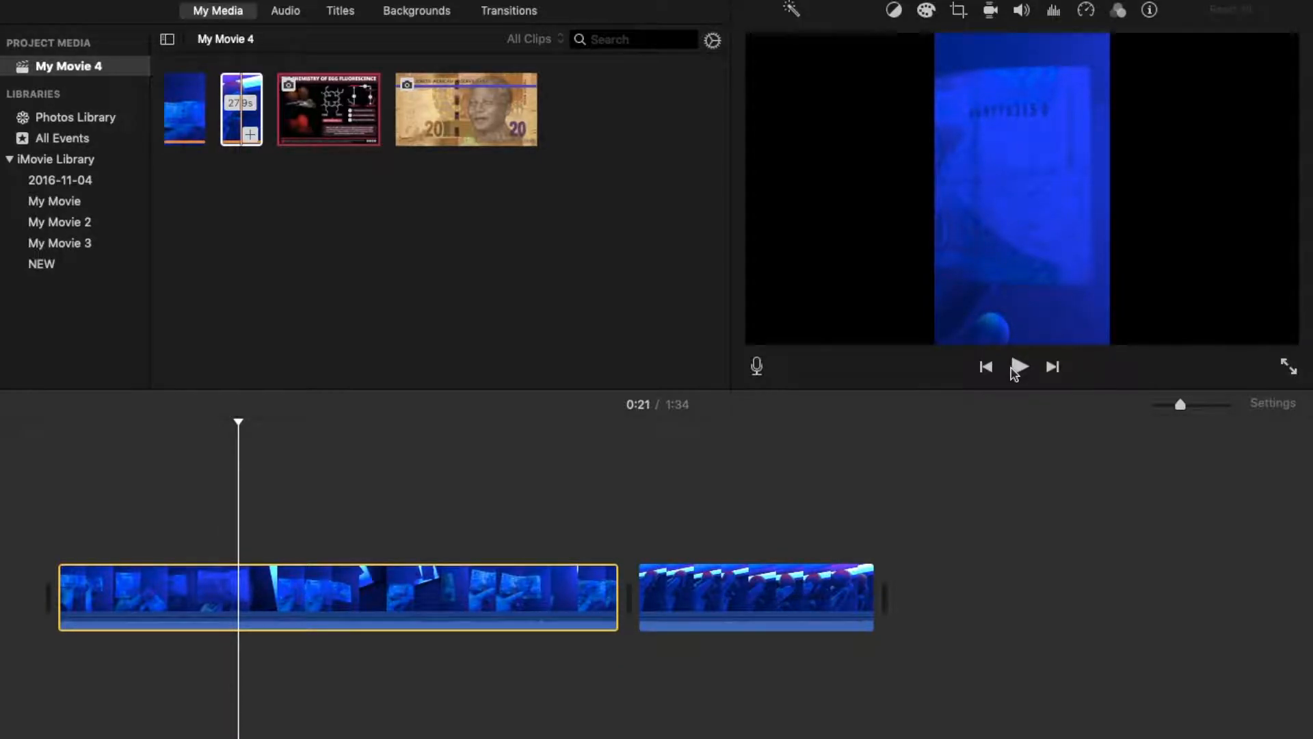
- Lower the first clip's audio volume all the way down and play the clip to check it
{"action": "left_click", "coordinate": [496, 616]}
{"action": "left_click_drag", "start_coordinate": [496, 618], "coordinate": [496, 626]}
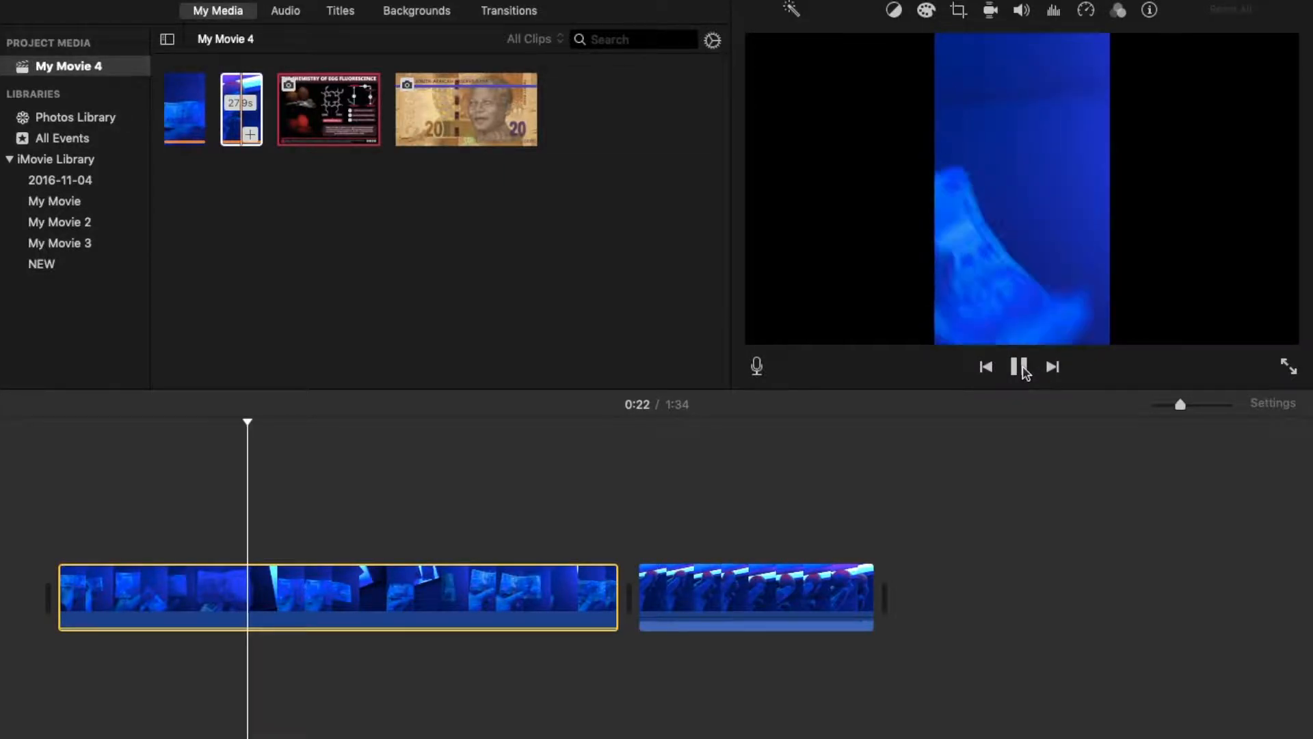
{"action": "left_click", "coordinate": [1022, 368]}
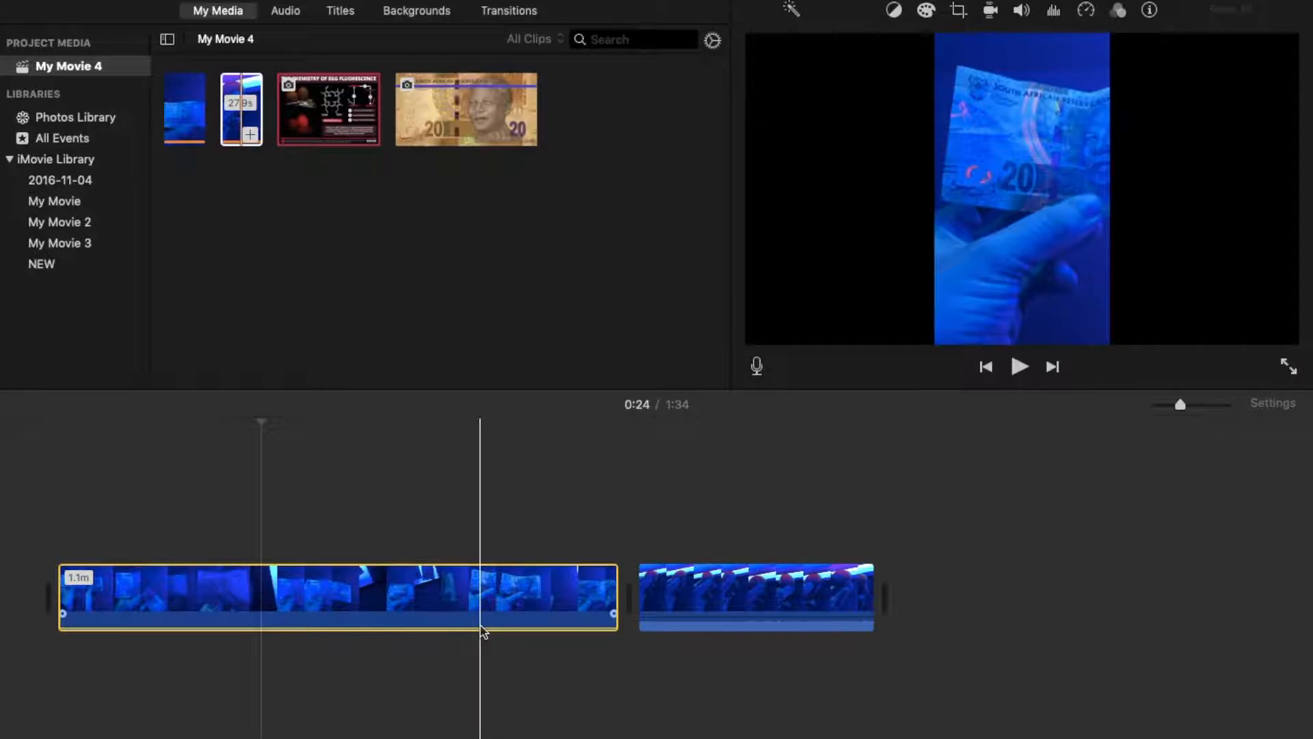
- Record a voiceover of about 11 seconds starting at the beginning of the movie
{"action": "left_click", "coordinate": [261, 444]}
{"action": "left_click", "coordinate": [235, 445]}
{"action": "left_click", "coordinate": [263, 449]}
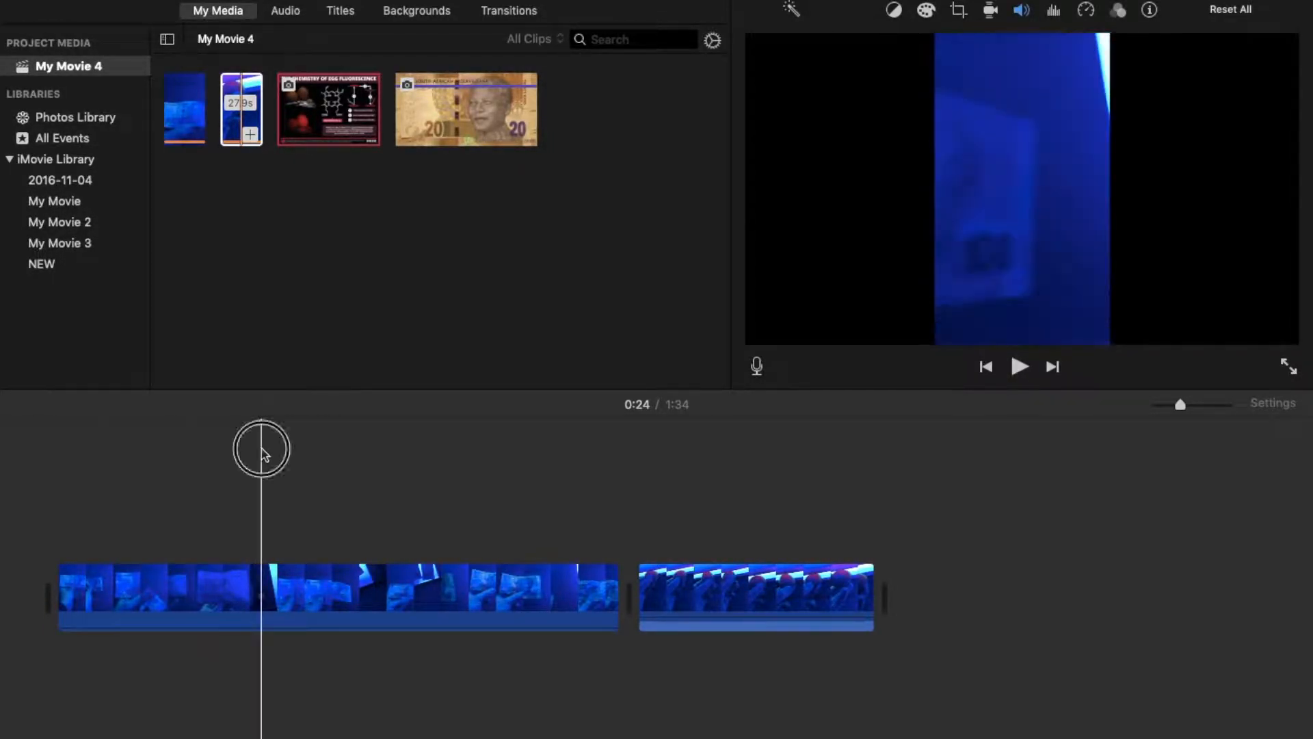
{"action": "left_click_drag", "start_coordinate": [262, 448], "coordinate": [199, 464]}
{"action": "left_click_drag", "start_coordinate": [261, 425], "coordinate": [60, 426]}
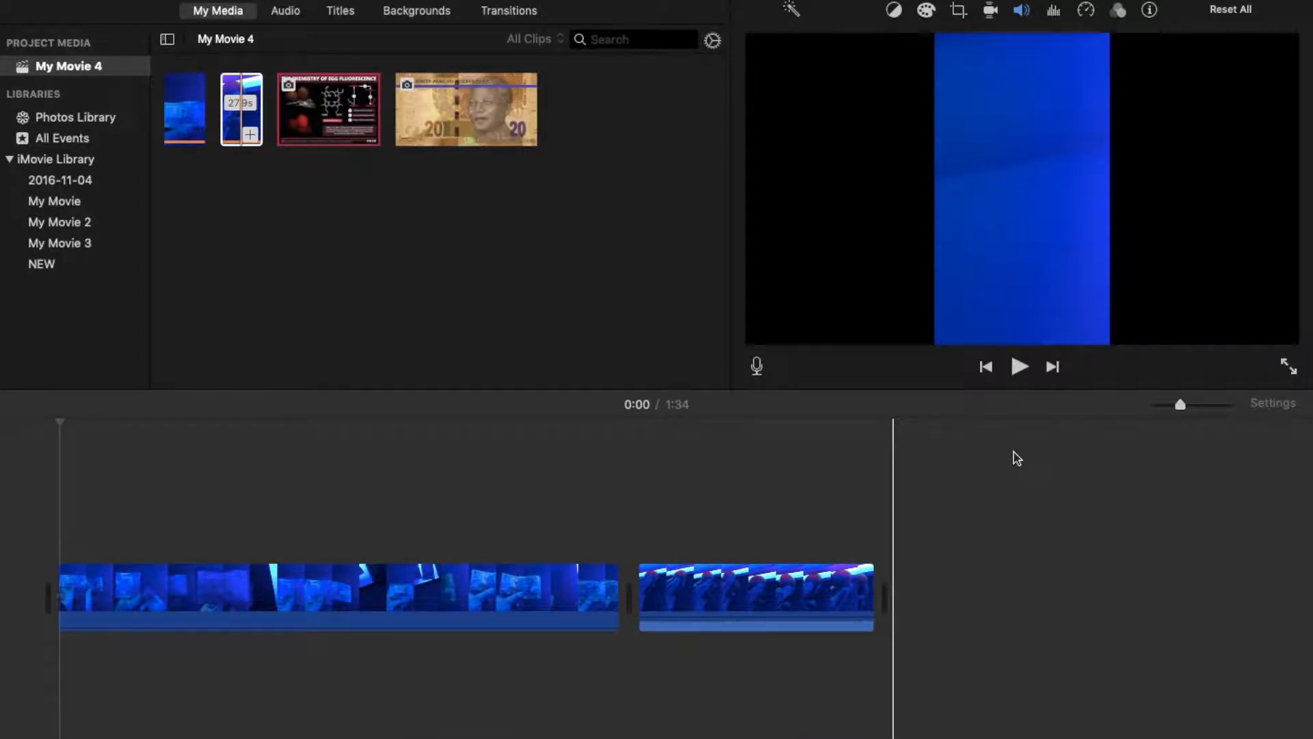
{"action": "left_click", "coordinate": [757, 368]}
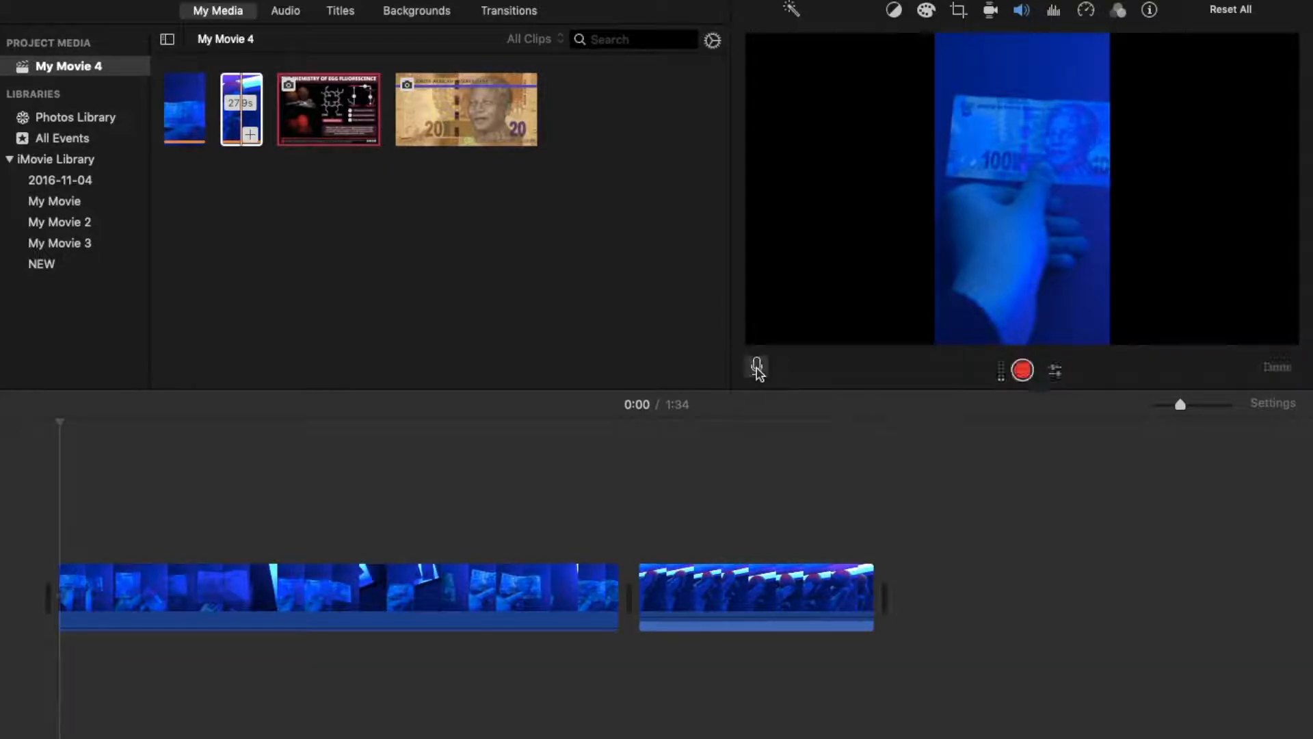
{"action": "left_click", "coordinate": [1024, 370]}
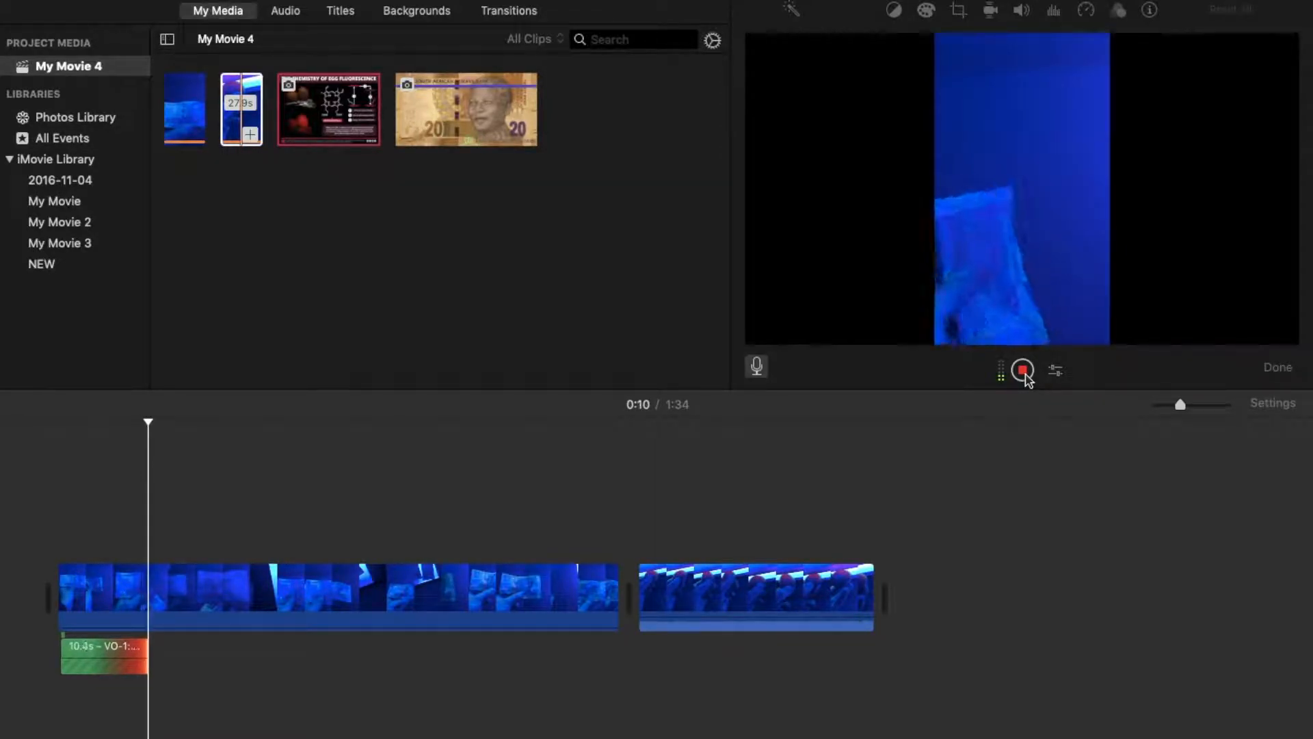
{"action": "left_click", "coordinate": [1023, 370]}
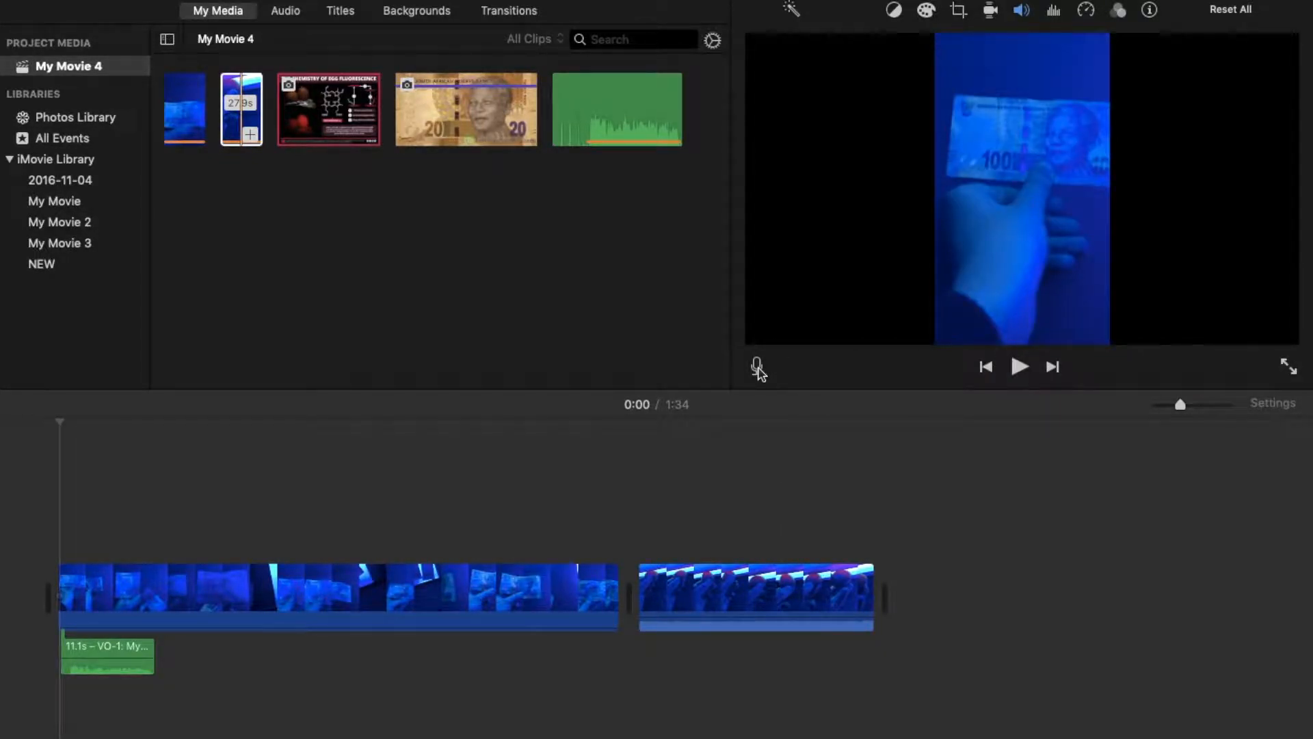
- Play back the recorded voiceover from the start of the movie and select its audio clip
{"action": "left_click", "coordinate": [1021, 367]}
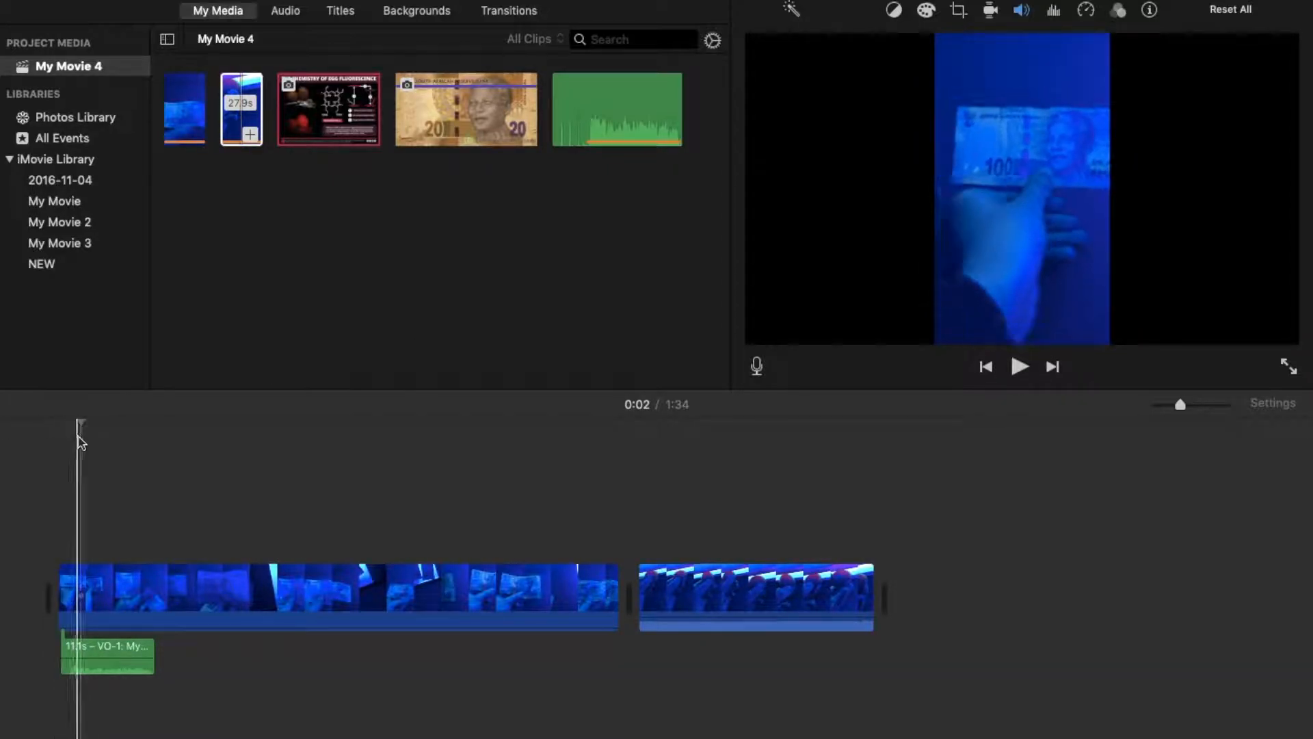
{"action": "left_click_drag", "start_coordinate": [83, 438], "coordinate": [65, 438]}
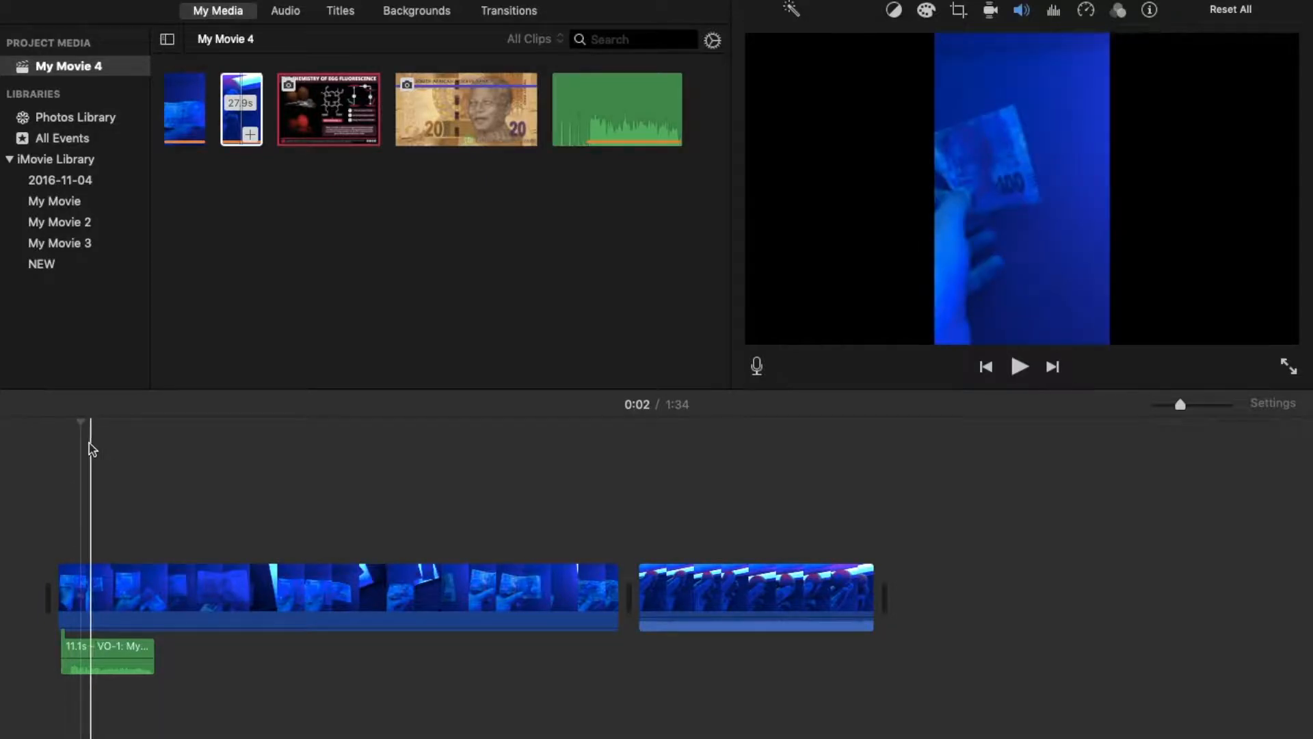
{"action": "left_click", "coordinate": [143, 669]}
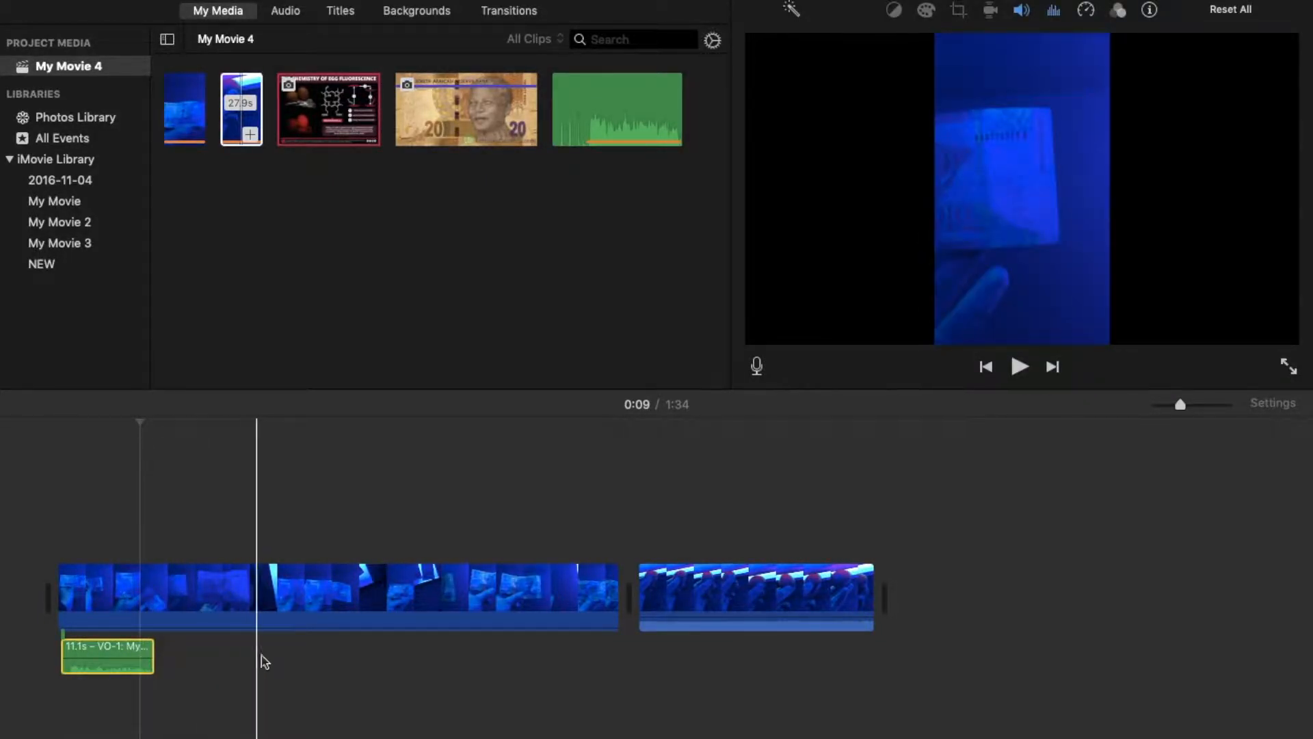
- Trim about 2 seconds off the end of the first video clip and restore its full length
{"action": "left_click", "coordinate": [57, 595]}
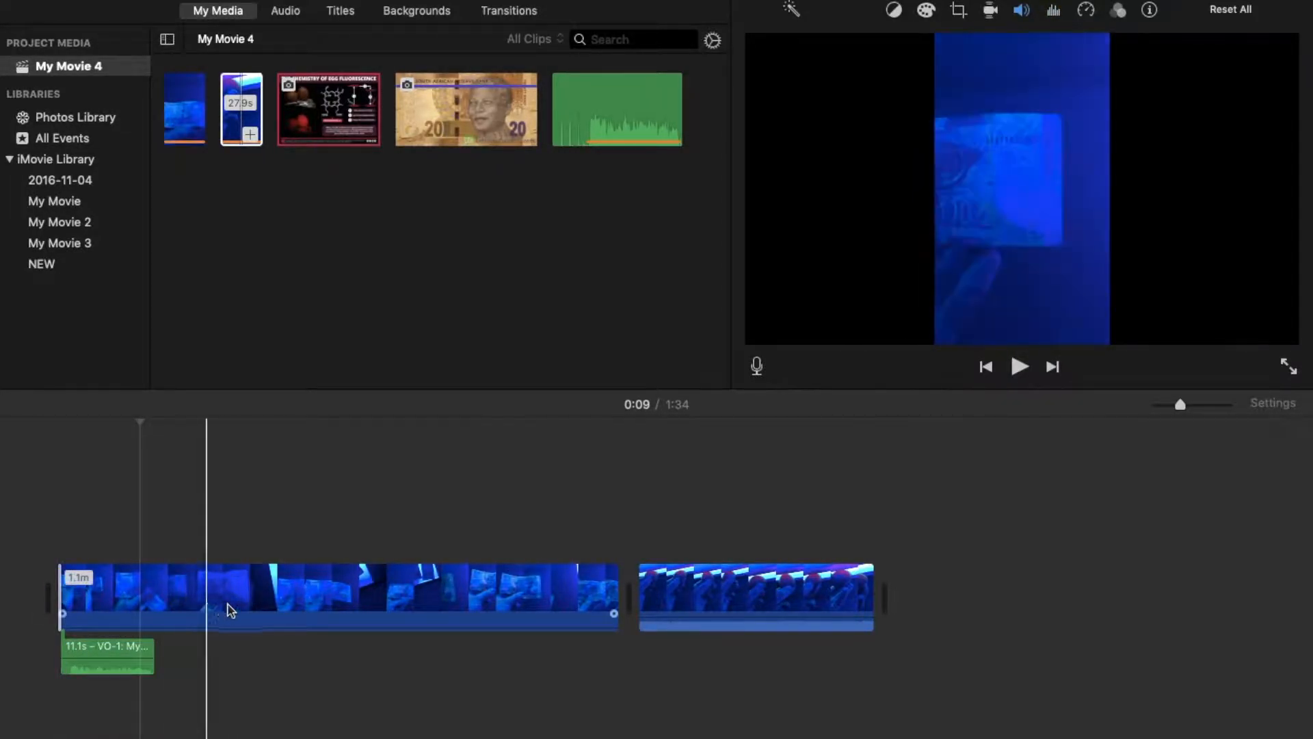
{"action": "left_click", "coordinate": [456, 601]}
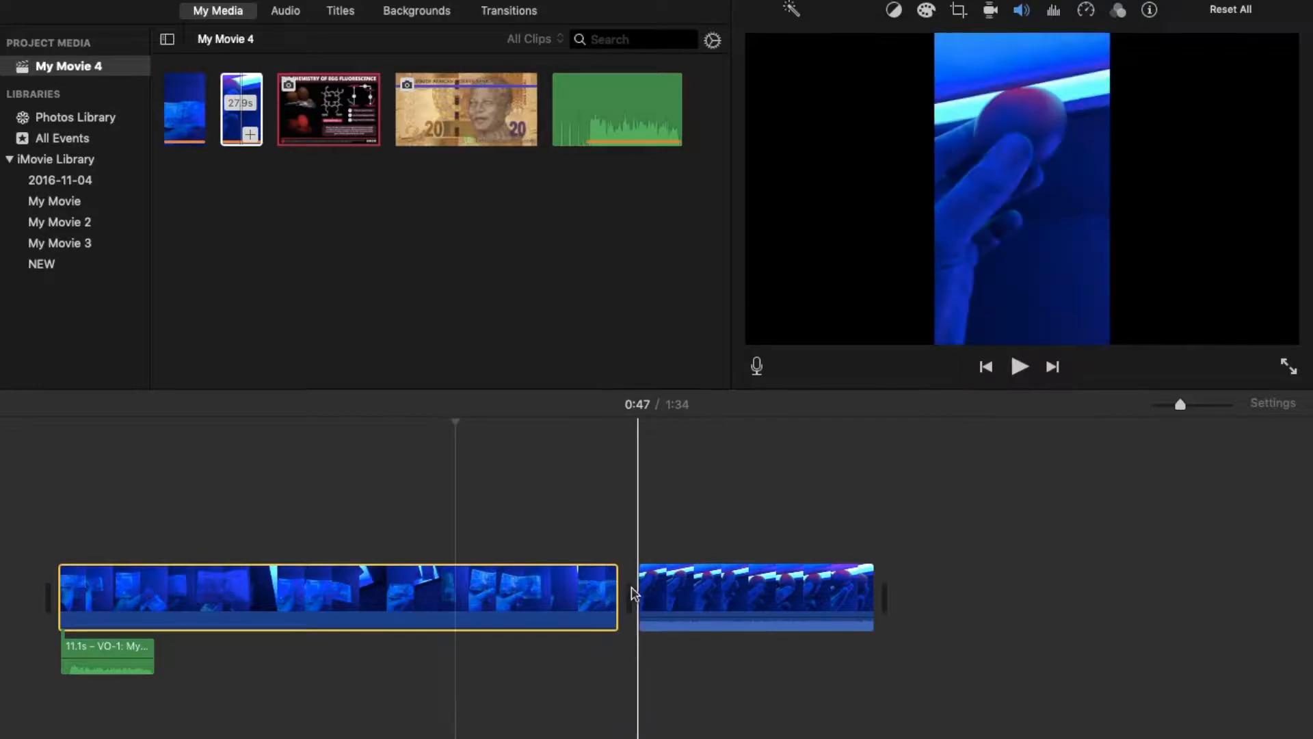
{"action": "left_click", "coordinate": [606, 591]}
{"action": "left_click", "coordinate": [502, 592]}
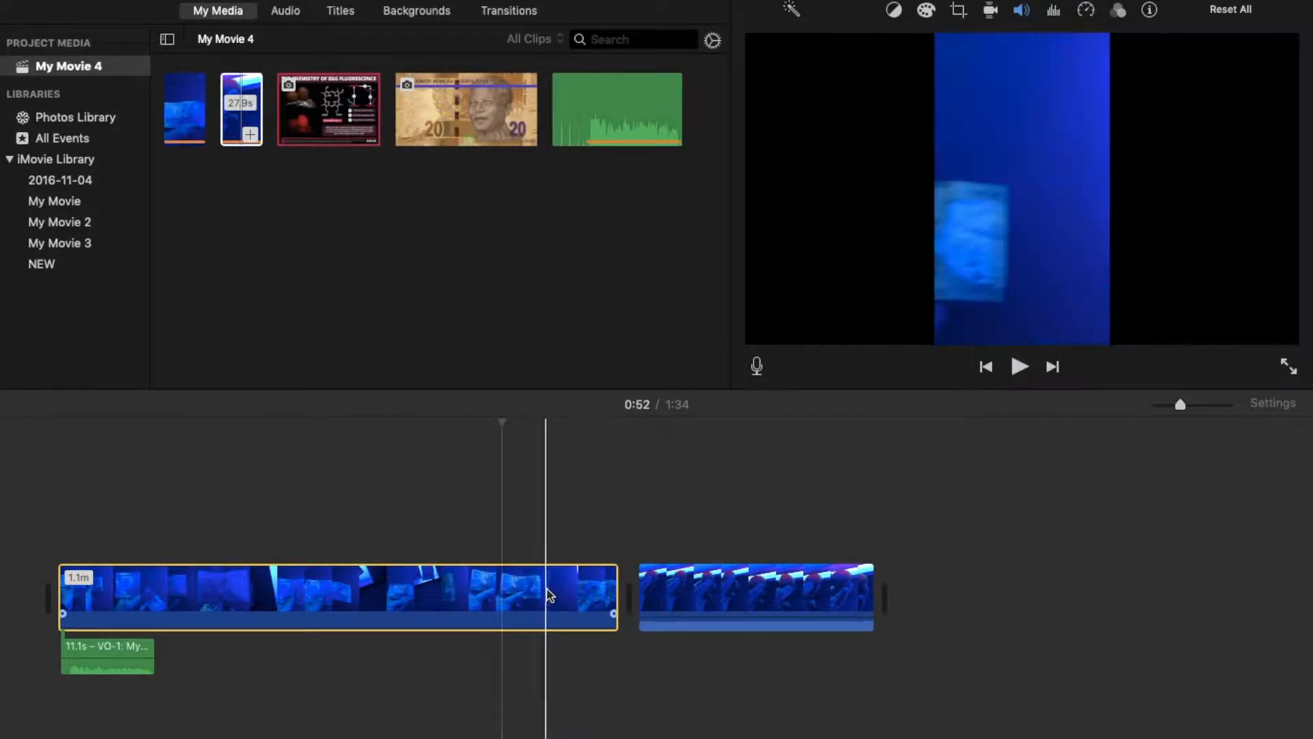
{"action": "left_click_drag", "start_coordinate": [617, 589], "coordinate": [598, 586]}
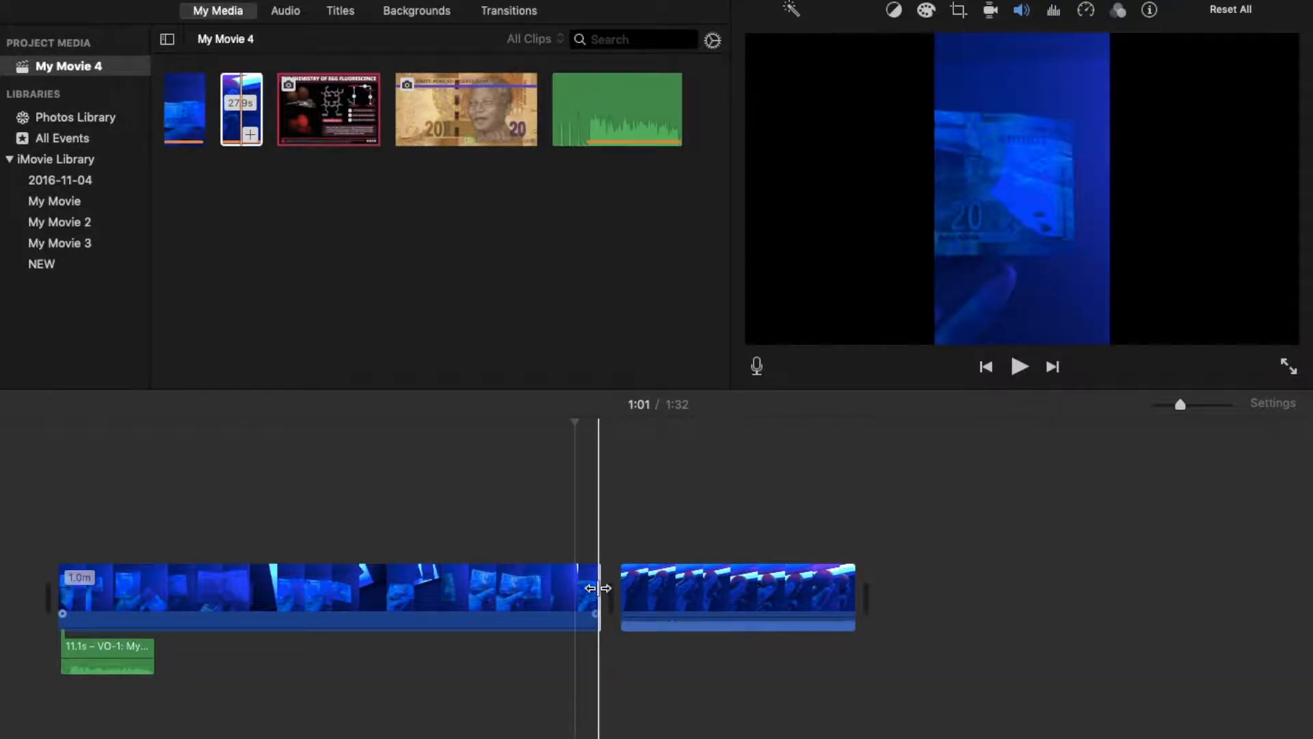
{"action": "left_click_drag", "start_coordinate": [600, 589], "coordinate": [619, 590]}
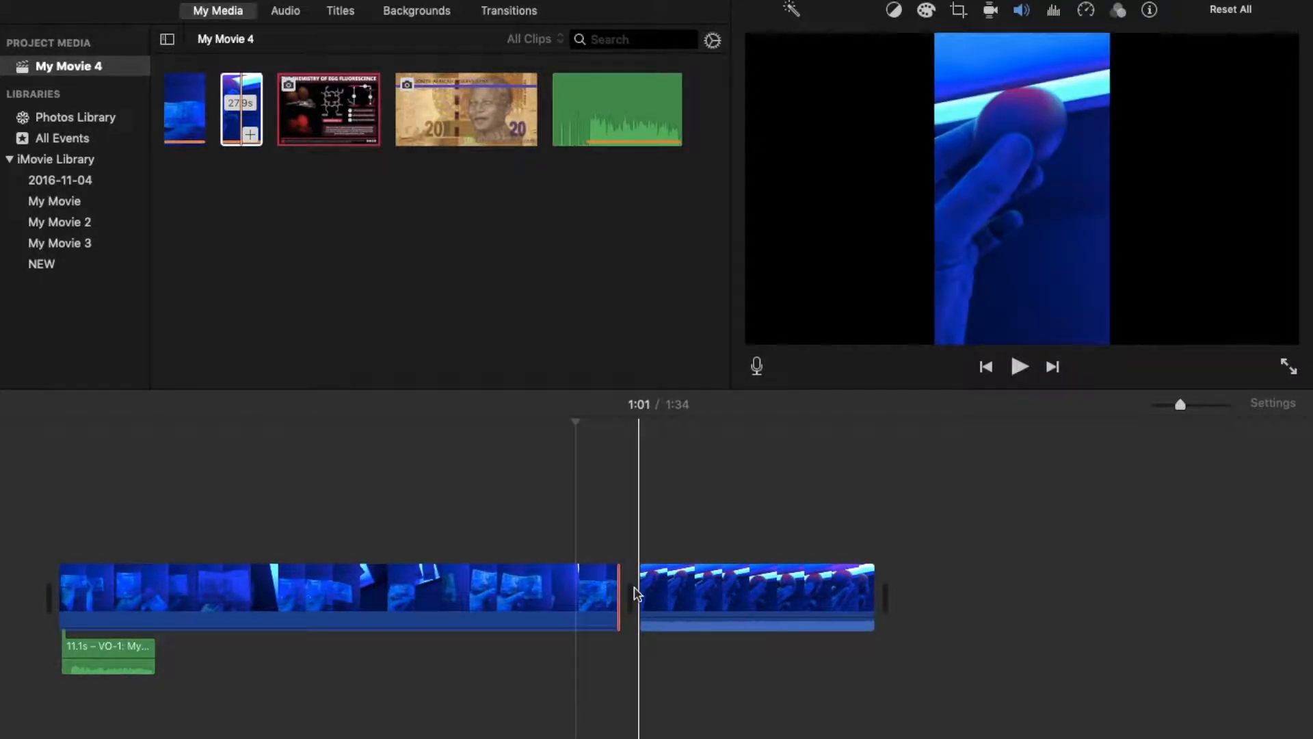
- Split the first video clip at about 1:01 and again at about 0:58
{"action": "left_click", "coordinate": [580, 591]}
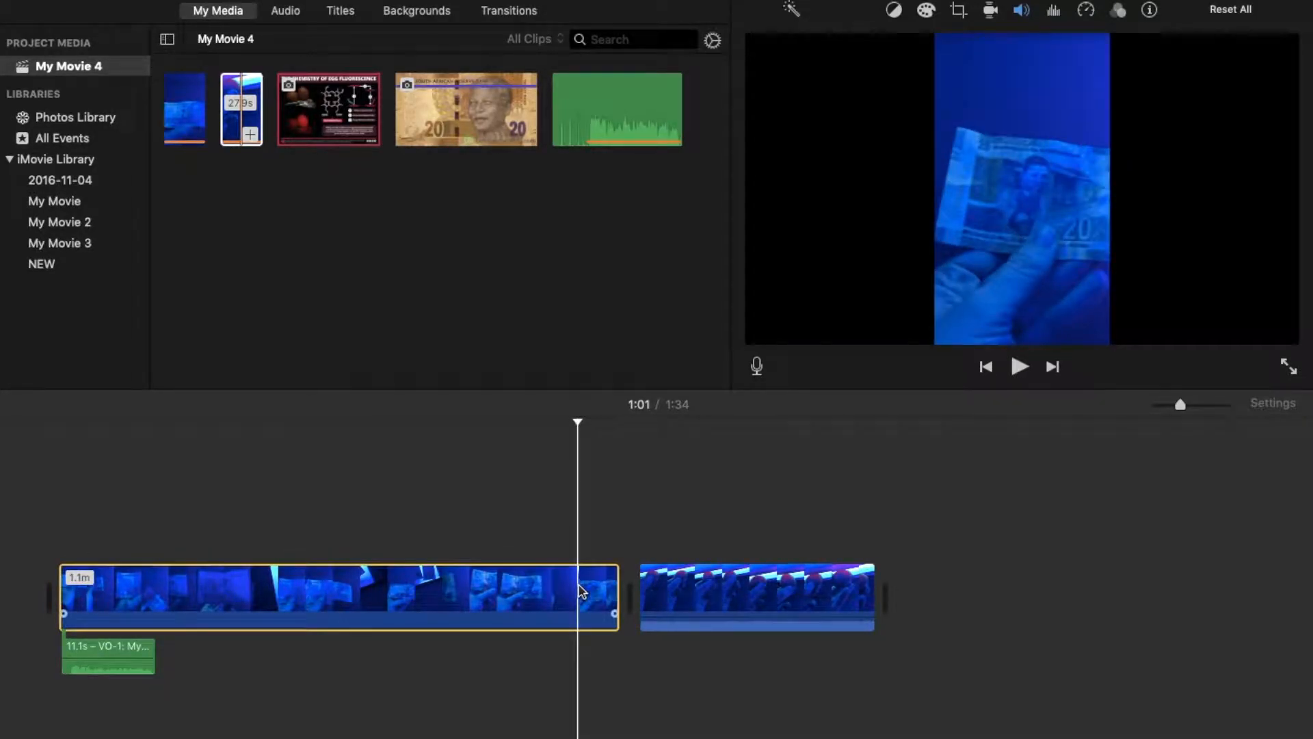
{"action": "right_click", "coordinate": [580, 591]}
{"action": "left_click", "coordinate": [655, 597]}
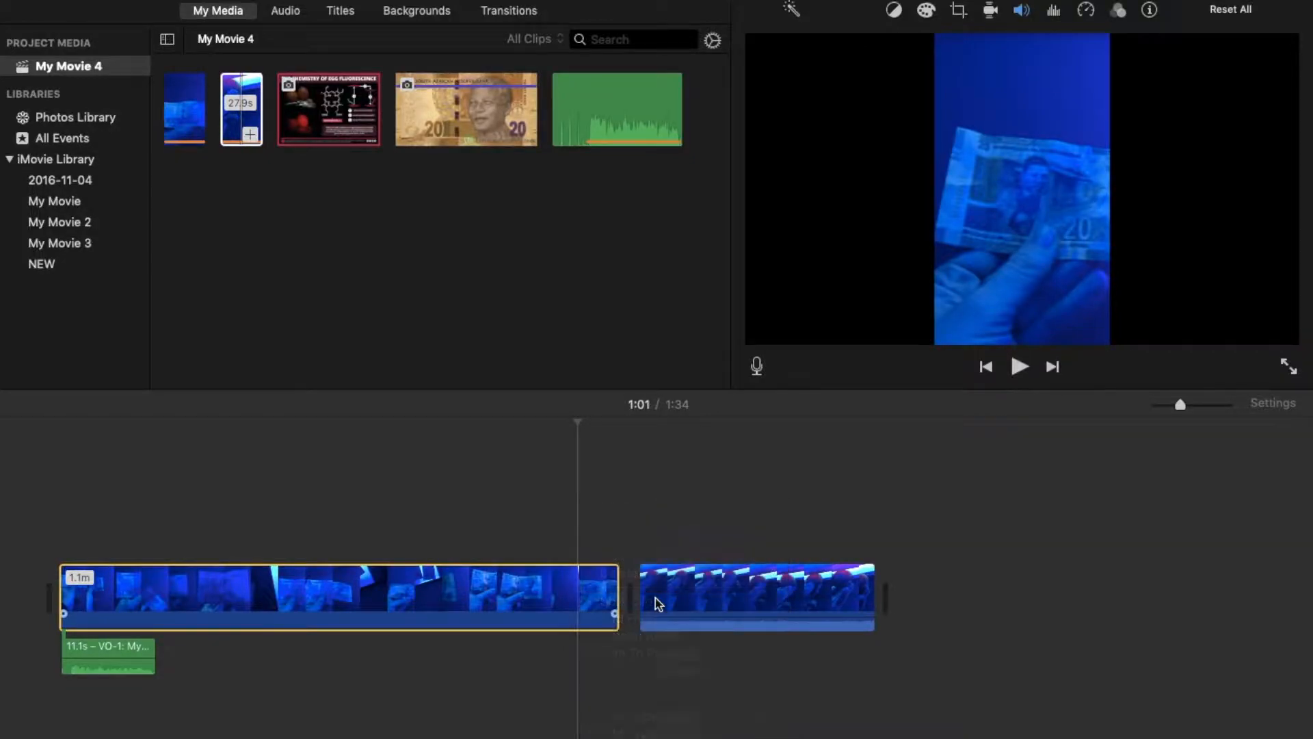
{"action": "right_click", "coordinate": [553, 587]}
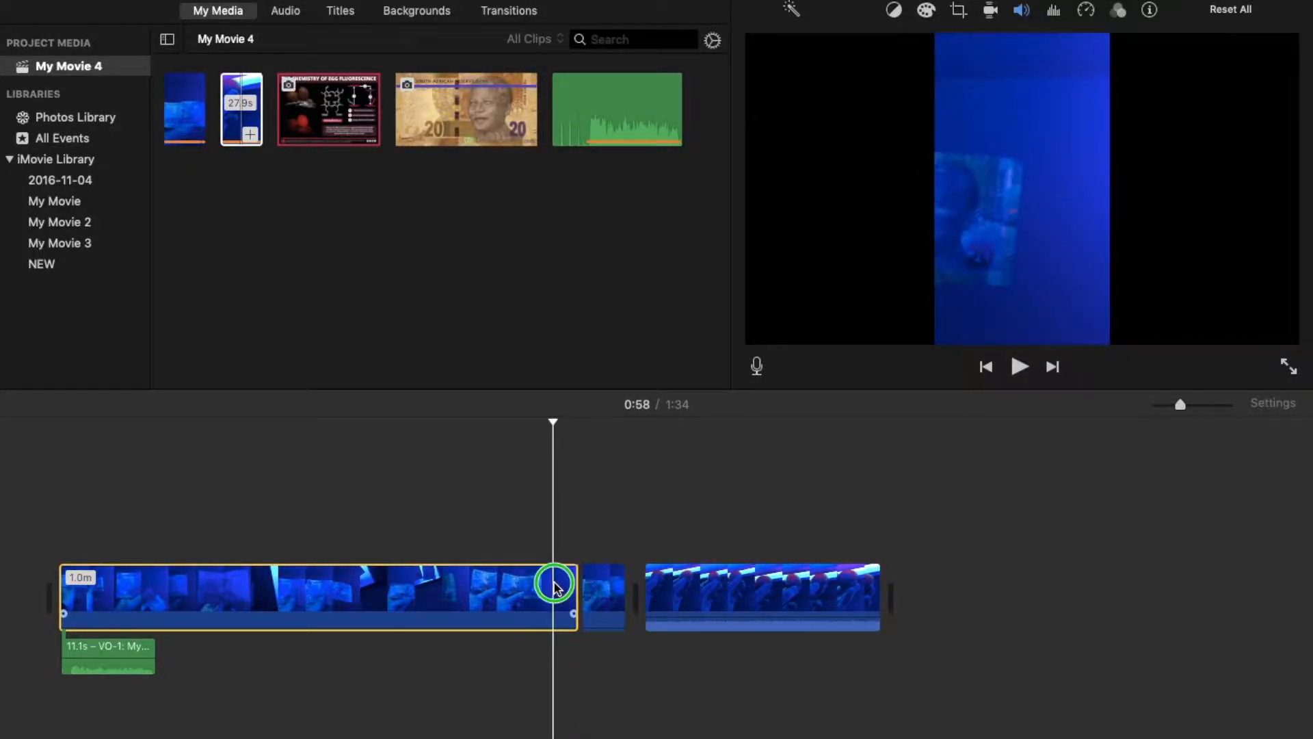
{"action": "left_click", "coordinate": [589, 601]}
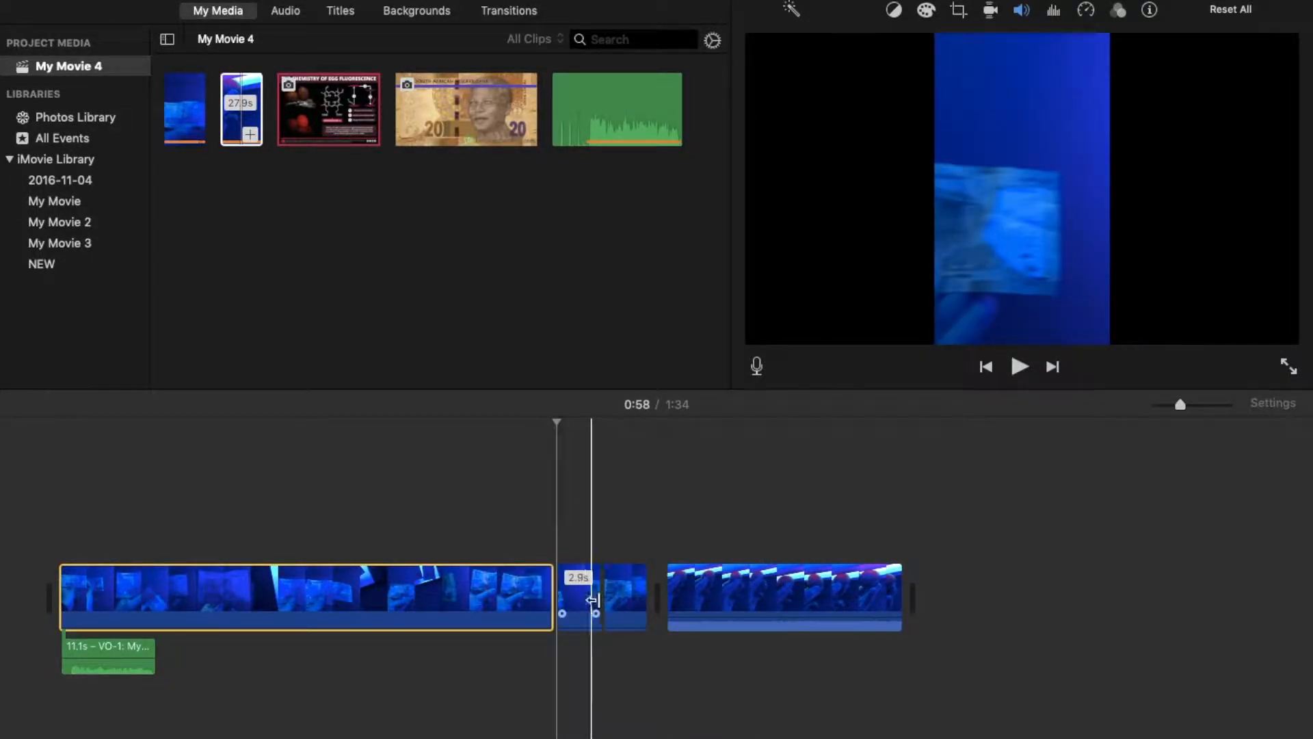
- Delete the short segment between the two splits in the first video clip
{"action": "left_click", "coordinate": [592, 602]}
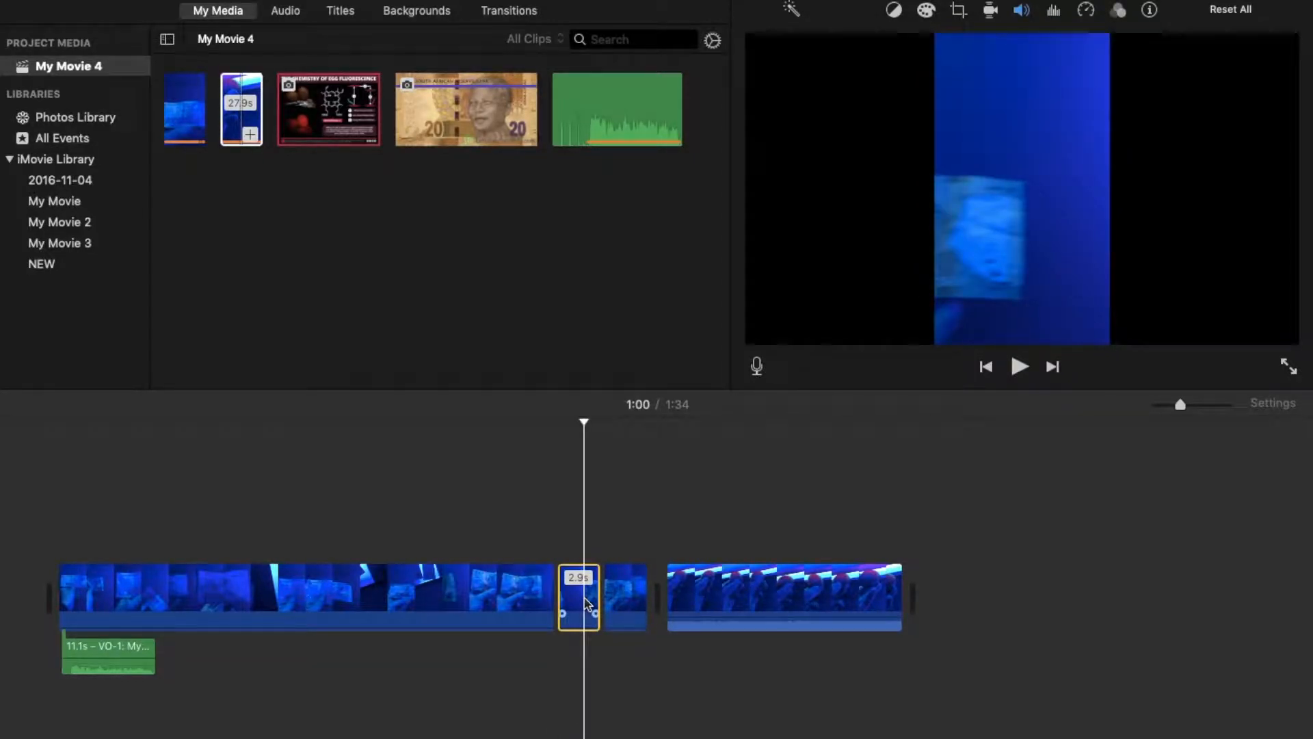
{"action": "right_click", "coordinate": [585, 602]}
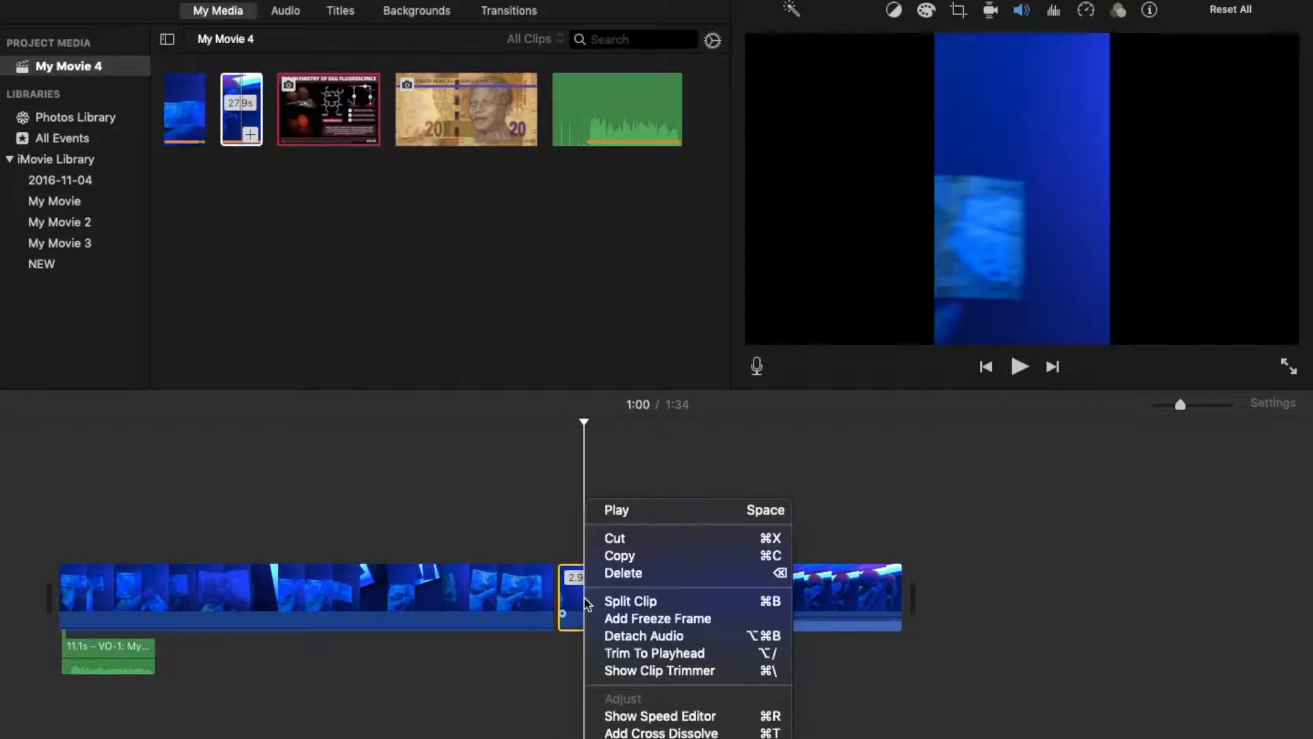
{"action": "left_click", "coordinate": [663, 578]}
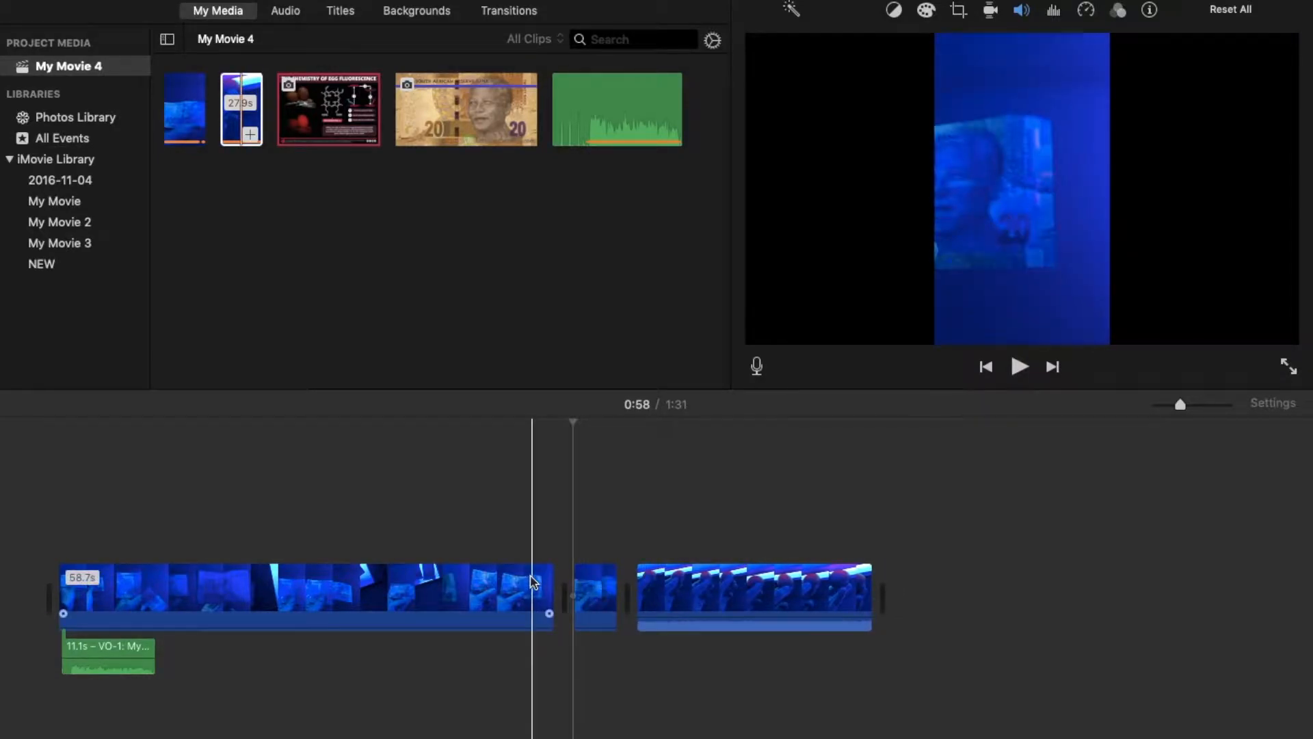
- Play the movie across the cut and lower the last video clip's audio volume all the way down
{"action": "left_click", "coordinate": [1017, 376]}
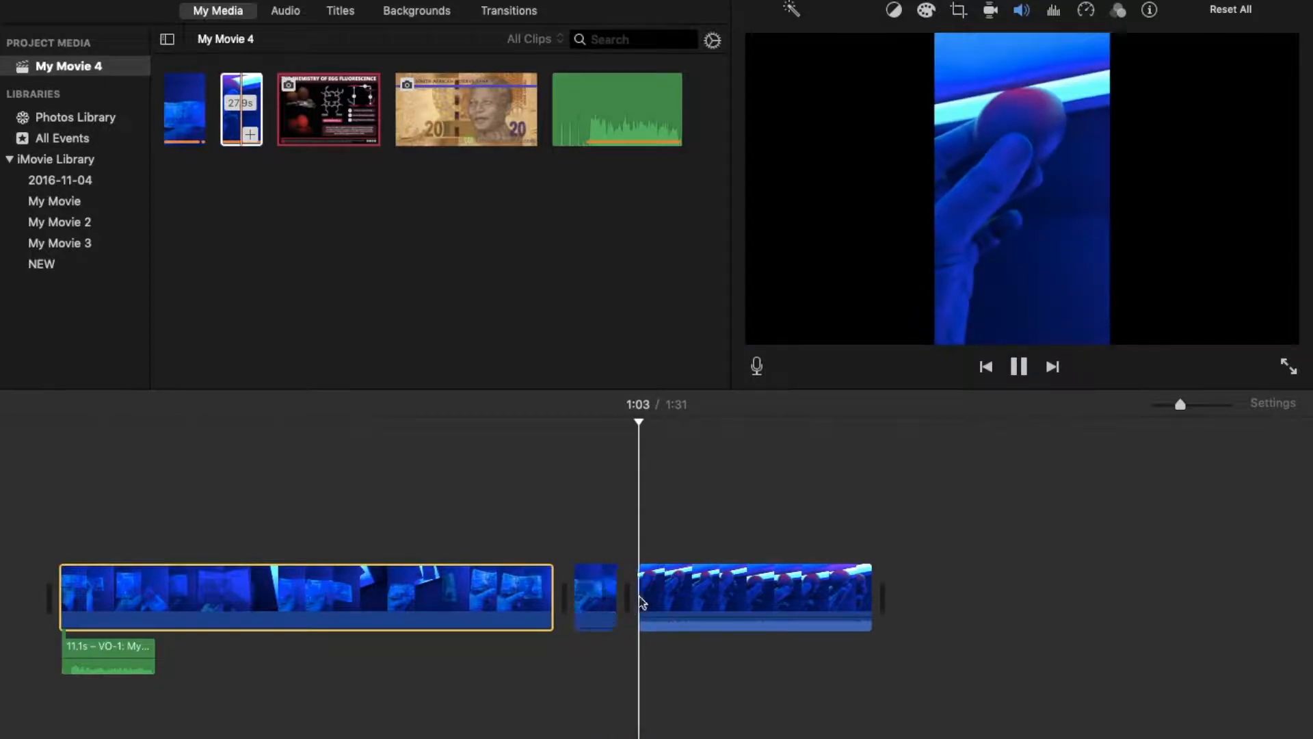
{"action": "left_click", "coordinate": [1019, 367]}
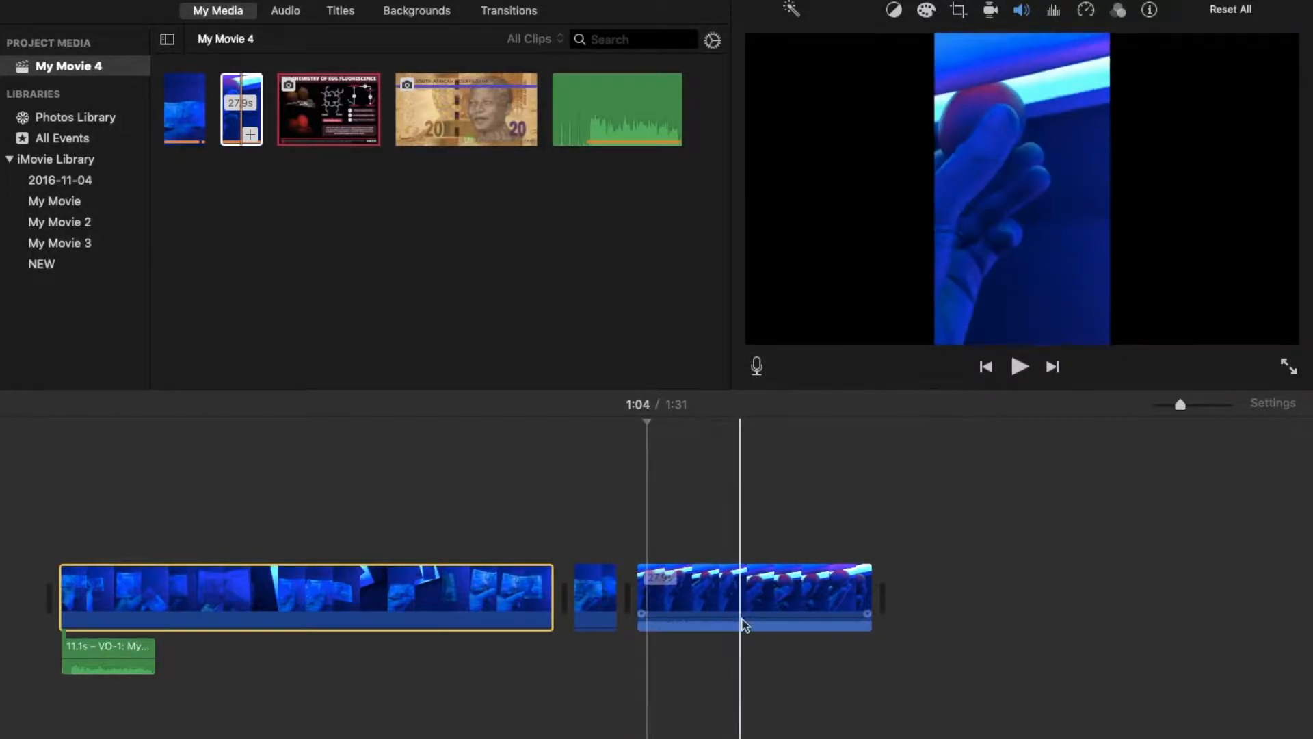
{"action": "left_click_drag", "start_coordinate": [745, 617], "coordinate": [747, 629]}
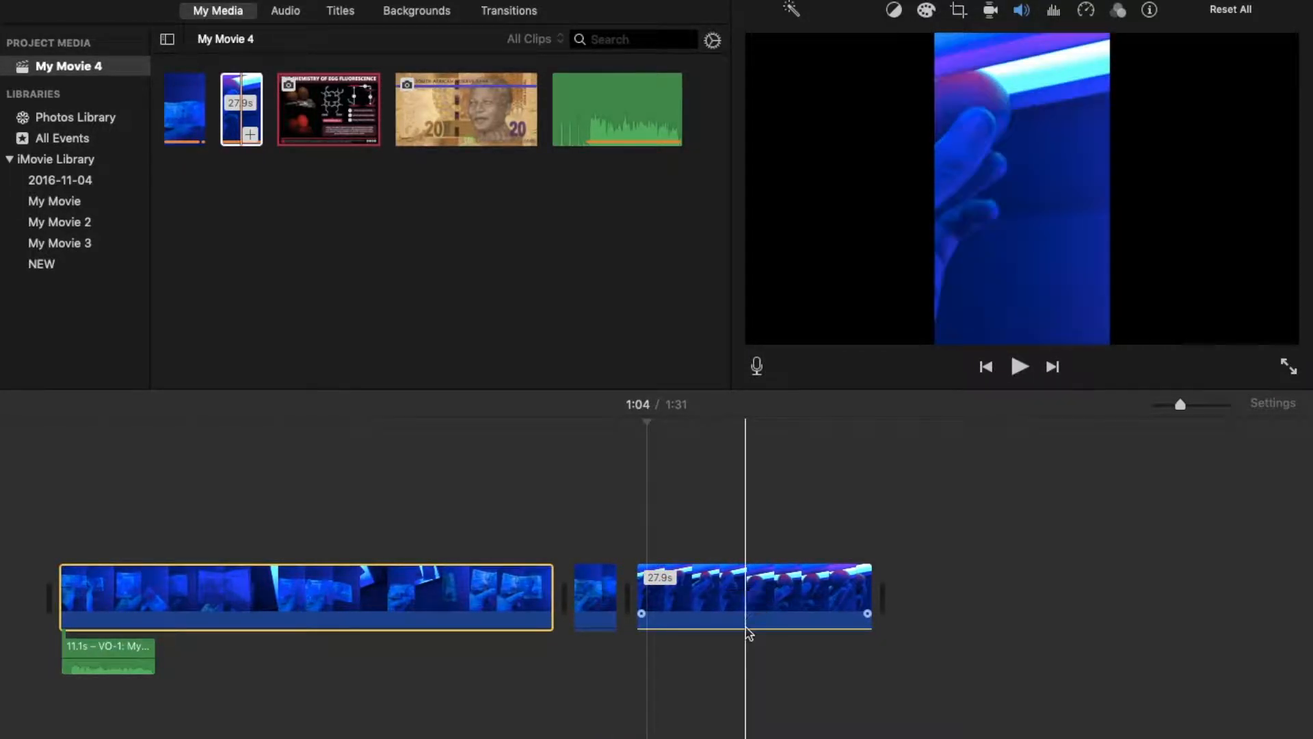
- Add the Lens Flare title above the first clip at the very start of the movie
{"action": "left_click_drag", "start_coordinate": [648, 422], "coordinate": [60, 439]}
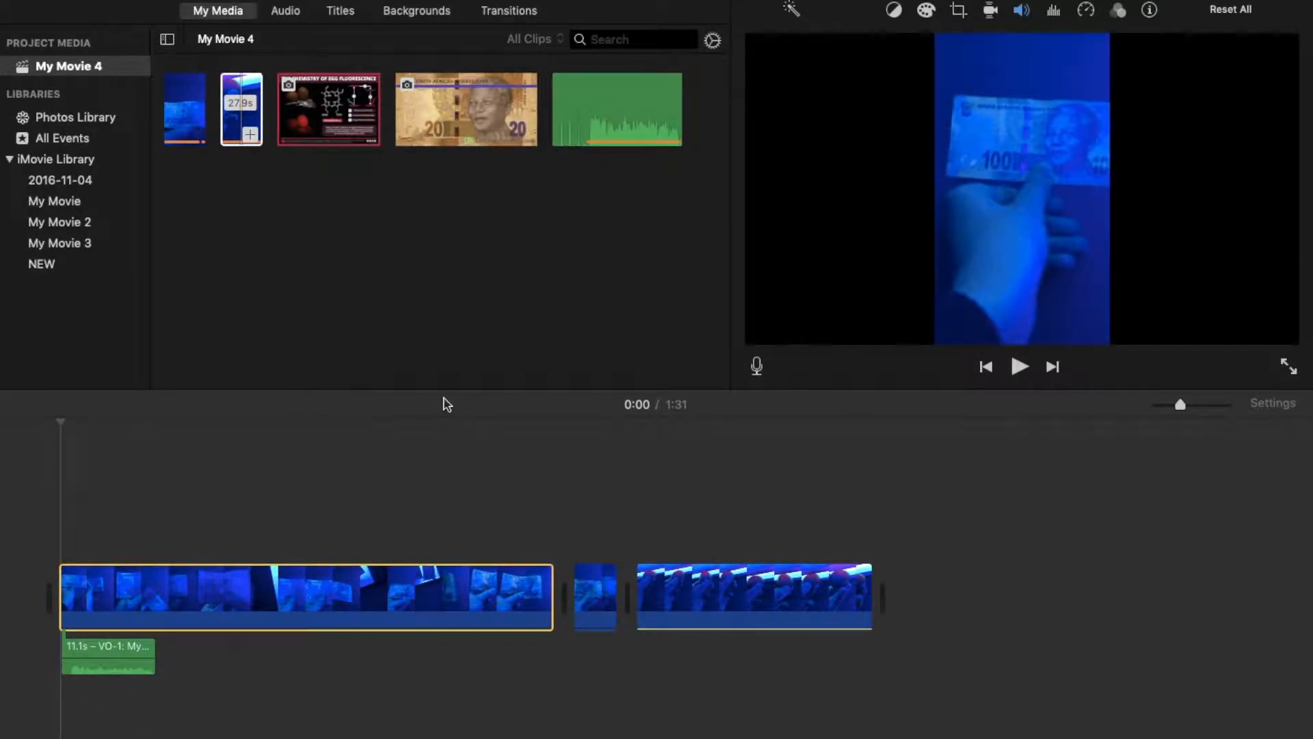
{"action": "mouse_move", "coordinate": [424, 13]}
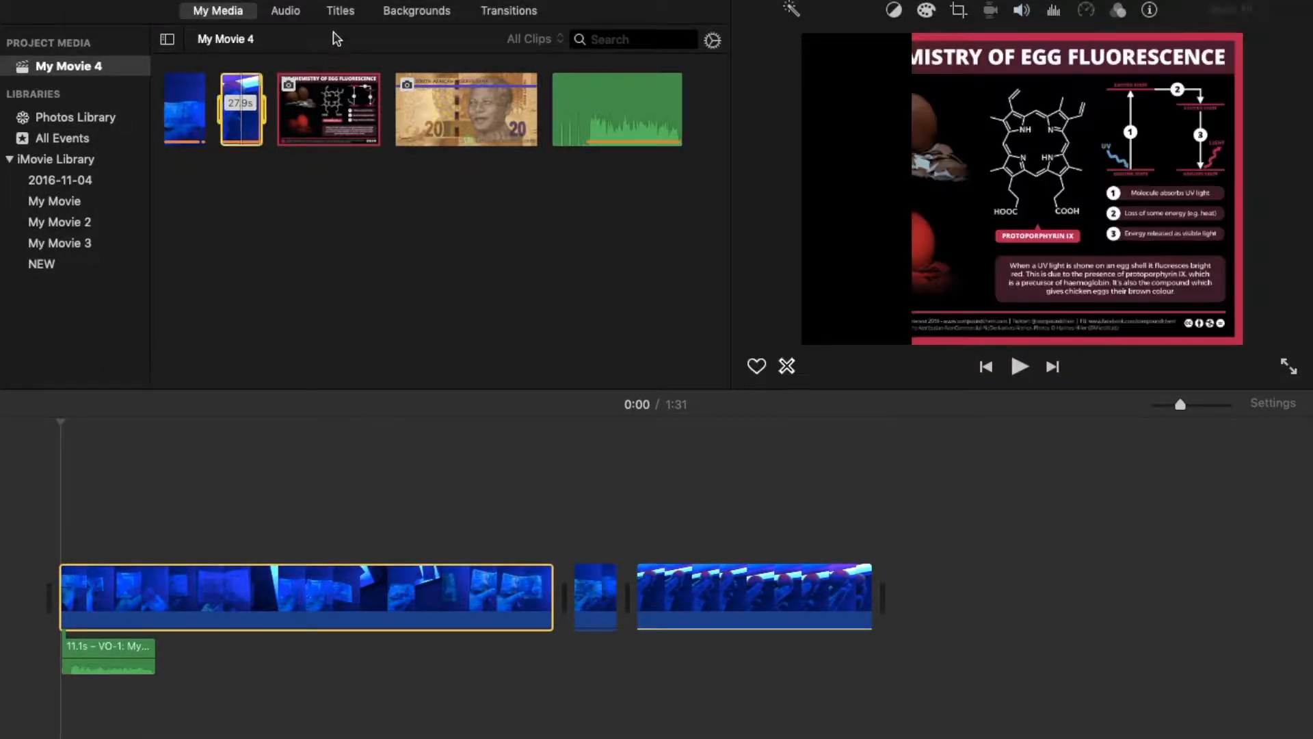
{"action": "left_click", "coordinate": [340, 12]}
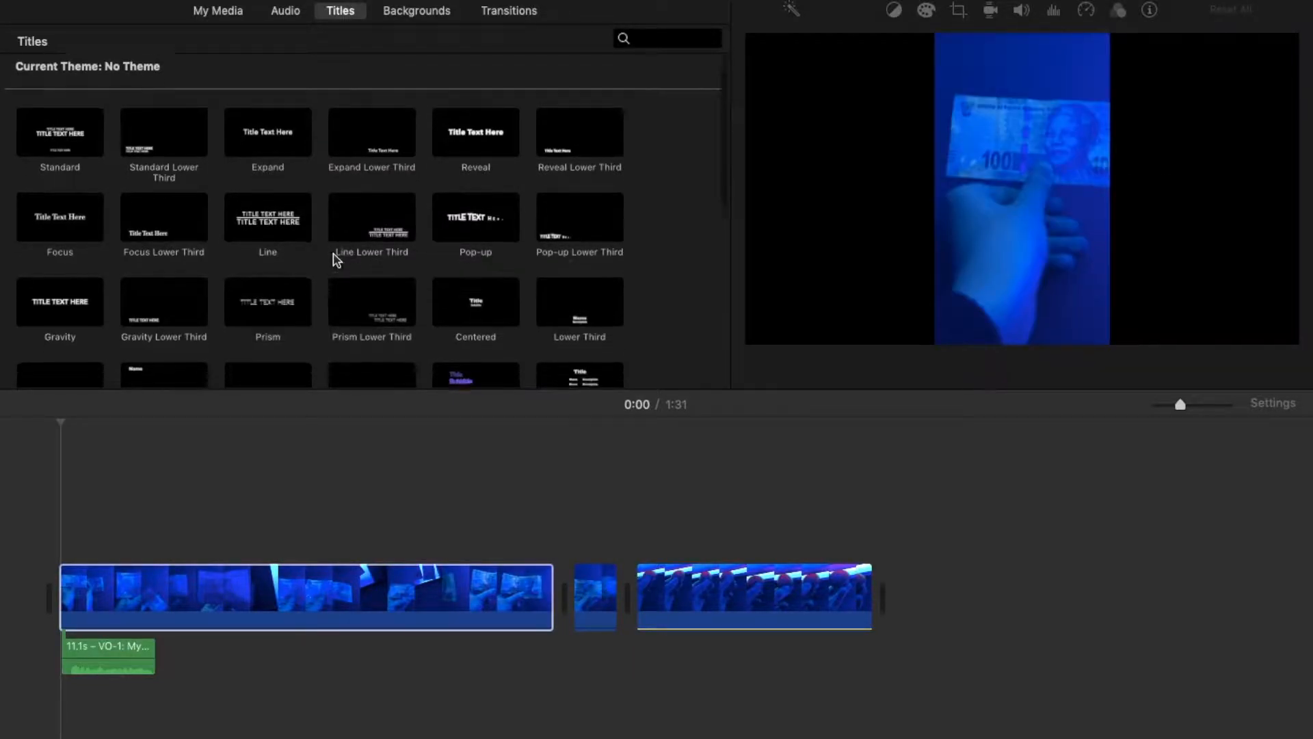
{"action": "scroll", "coordinate": [334, 259], "scroll_direction": "down", "scroll_amount": 5}
{"action": "scroll", "coordinate": [336, 260], "scroll_direction": "down", "scroll_amount": 2}
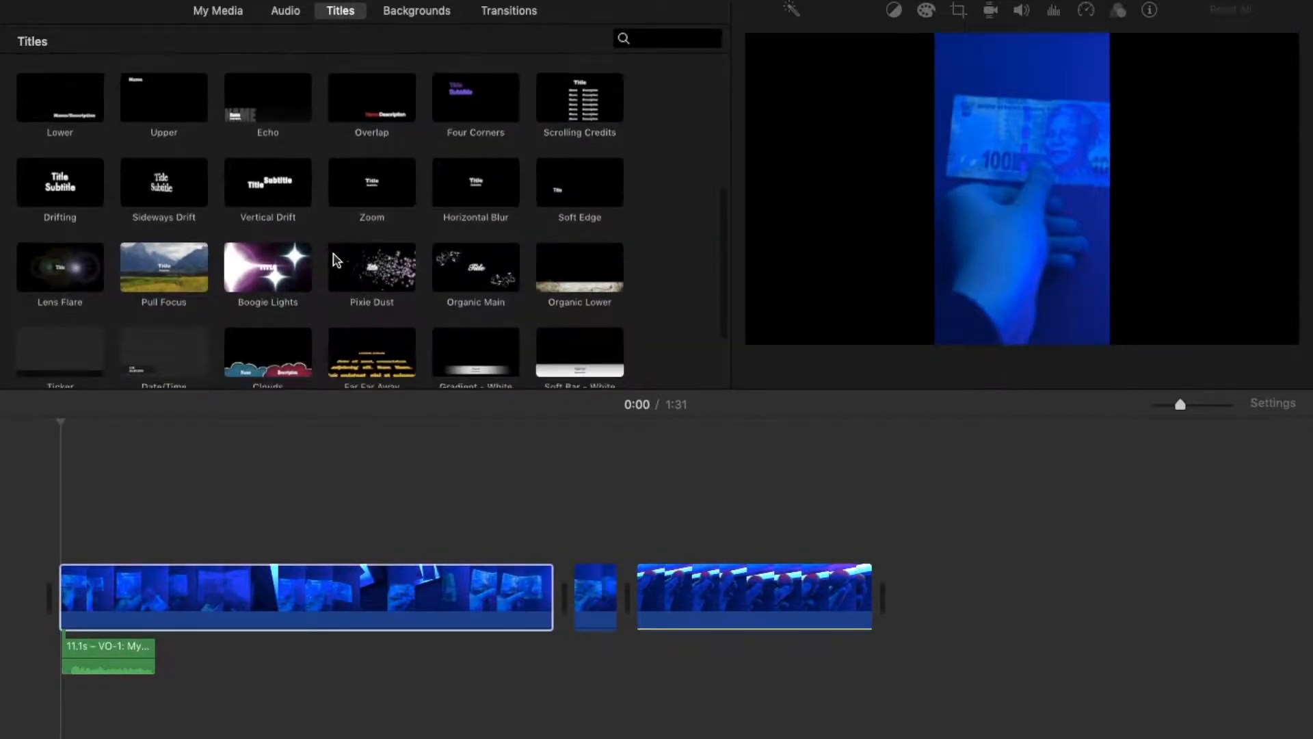
{"action": "left_click", "coordinate": [64, 277]}
{"action": "left_click_drag", "start_coordinate": [87, 265], "coordinate": [69, 547]}
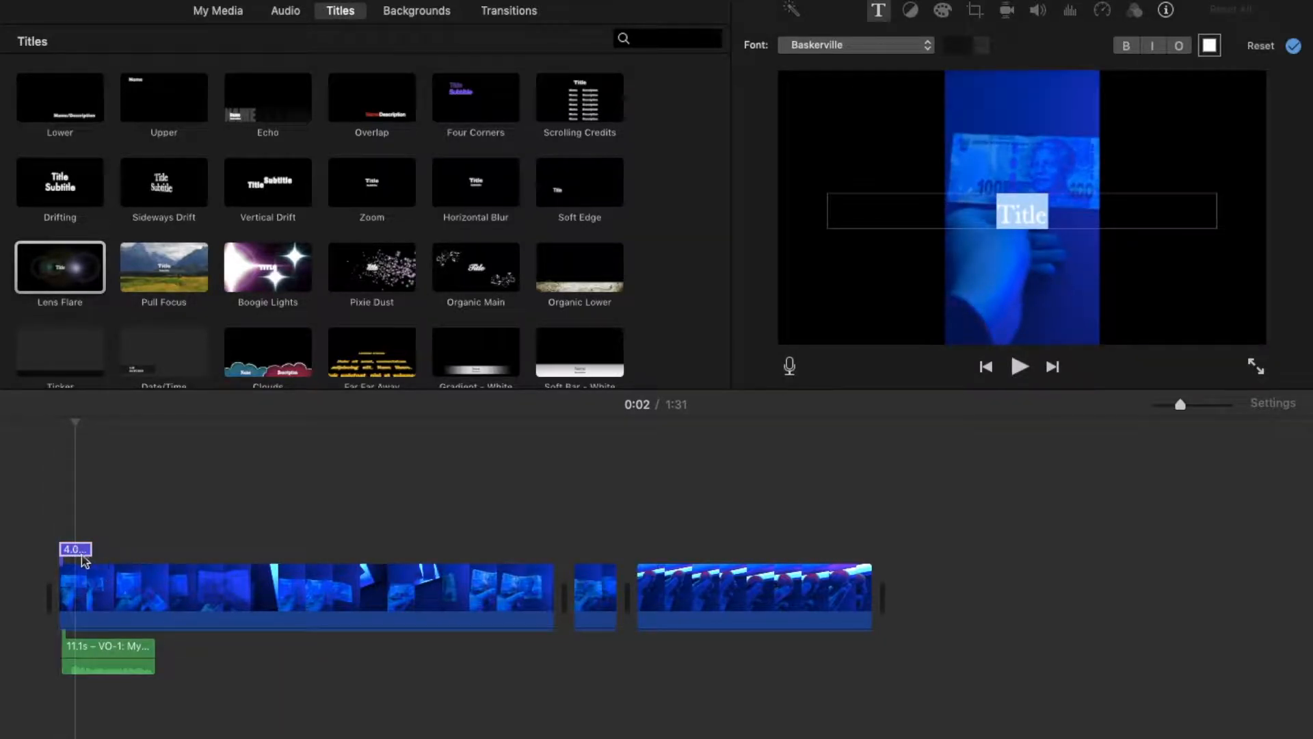
- Play the Lens Flare title from the start of the movie and return the playhead to the beginning
{"action": "left_click", "coordinate": [63, 553]}
{"action": "left_click_drag", "start_coordinate": [75, 427], "coordinate": [58, 427]}
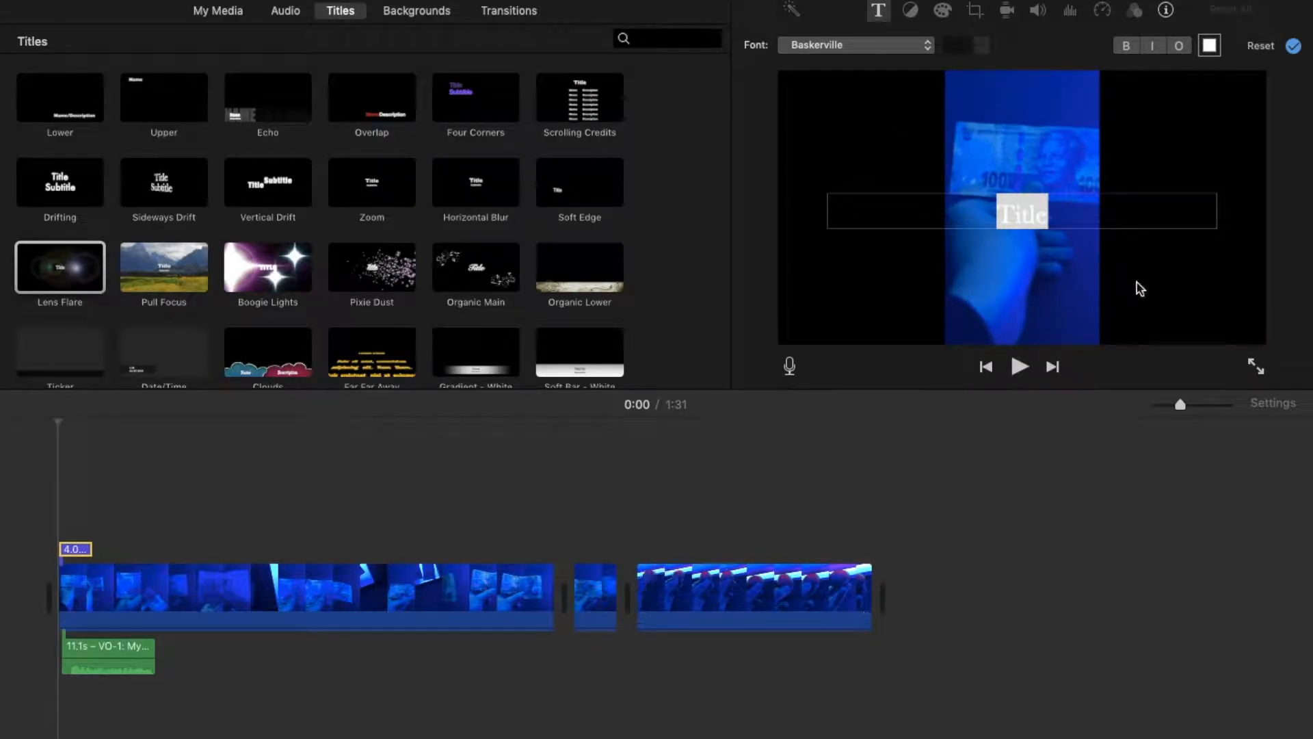
{"action": "left_click", "coordinate": [1019, 368]}
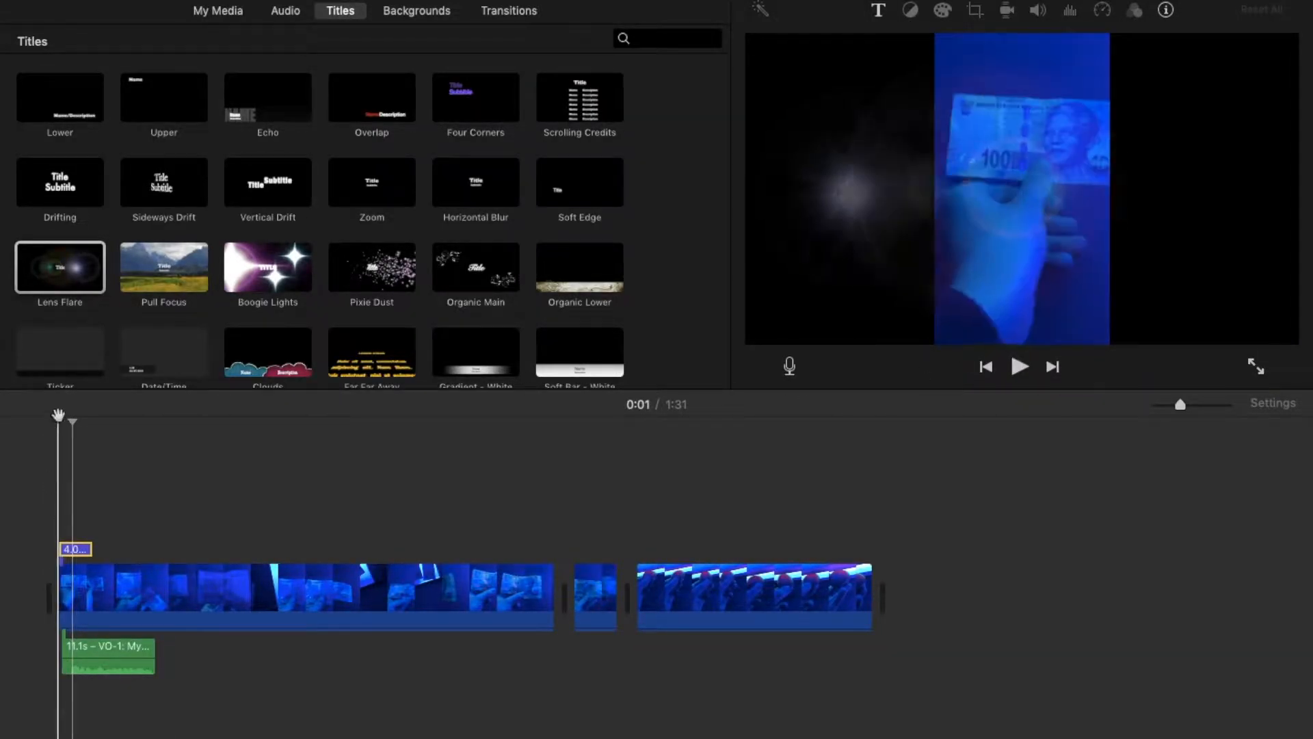
{"action": "left_click_drag", "start_coordinate": [72, 422], "coordinate": [61, 427]}
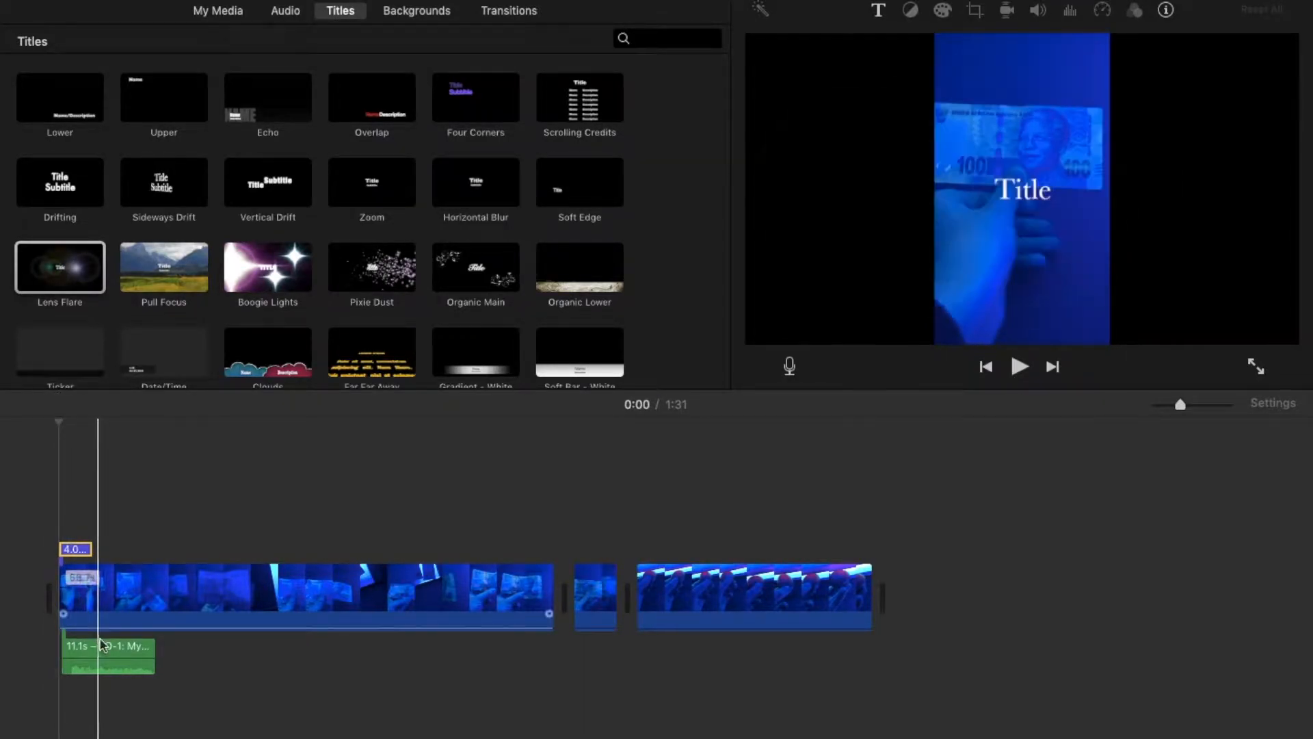
- Change the title text to "Fluorescence" and set its font to Helvetica Neue Bold, trying Chalkduster first
{"action": "left_click", "coordinate": [73, 550]}
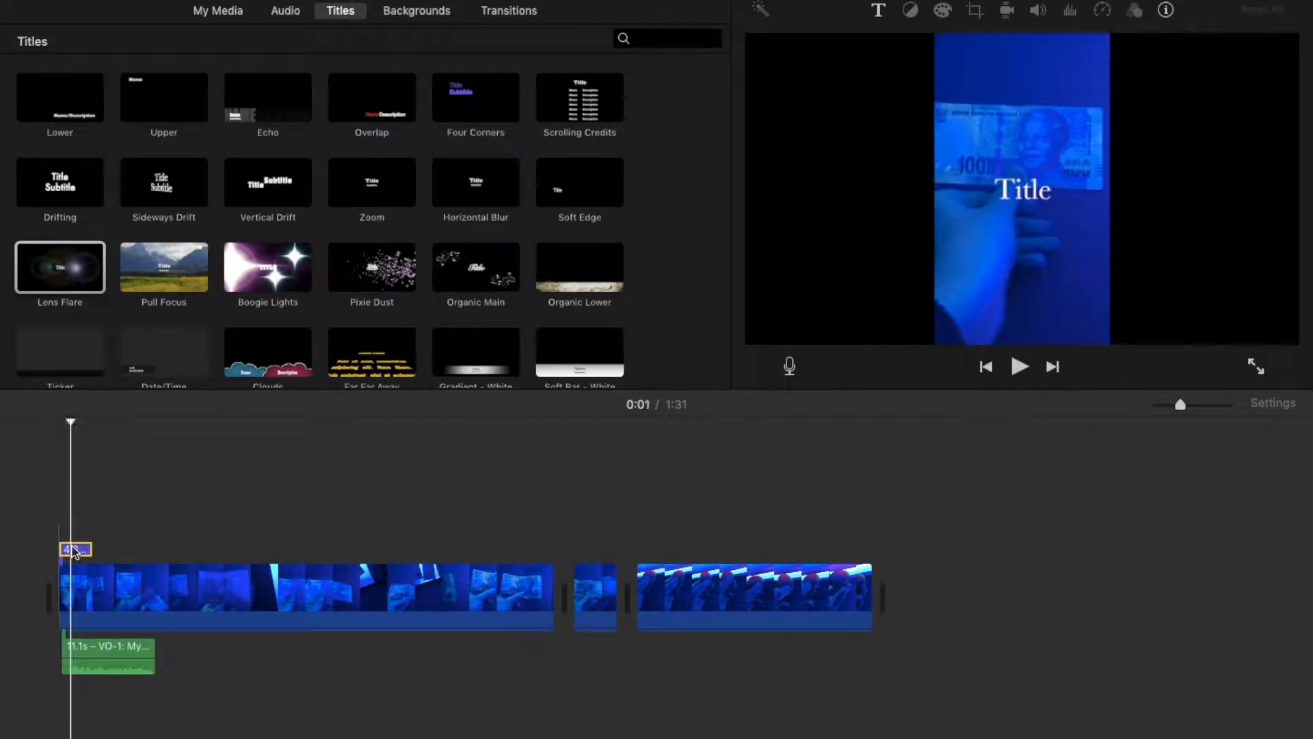
{"action": "double_click", "coordinate": [1036, 193]}
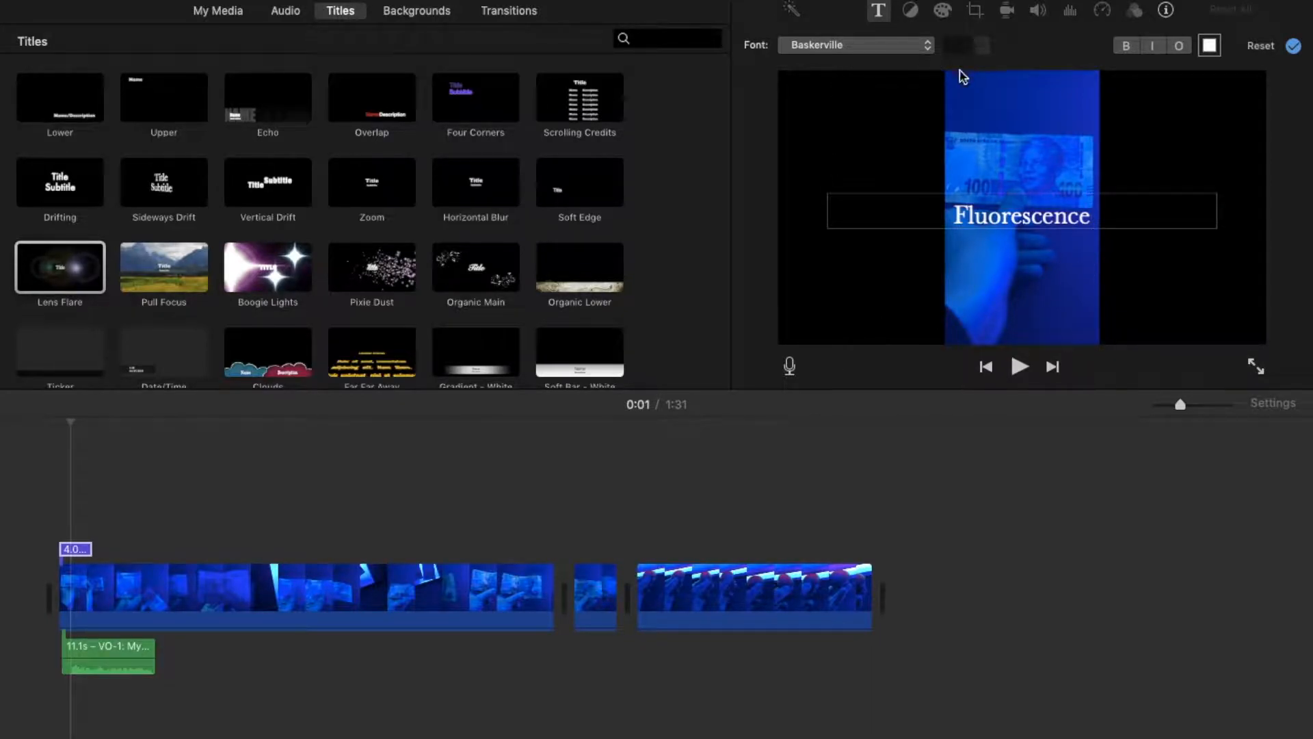
{"action": "left_click_drag", "start_coordinate": [1087, 214], "coordinate": [980, 218]}
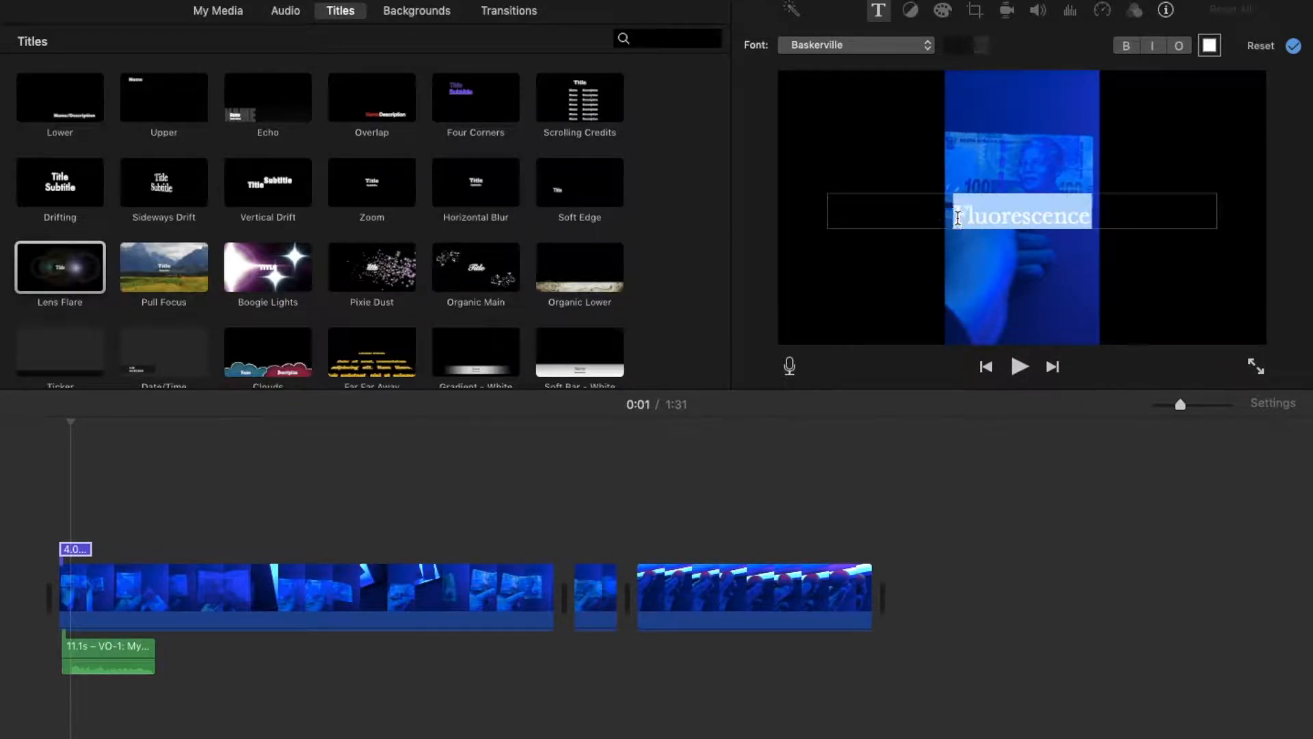
{"action": "left_click", "coordinate": [916, 52]}
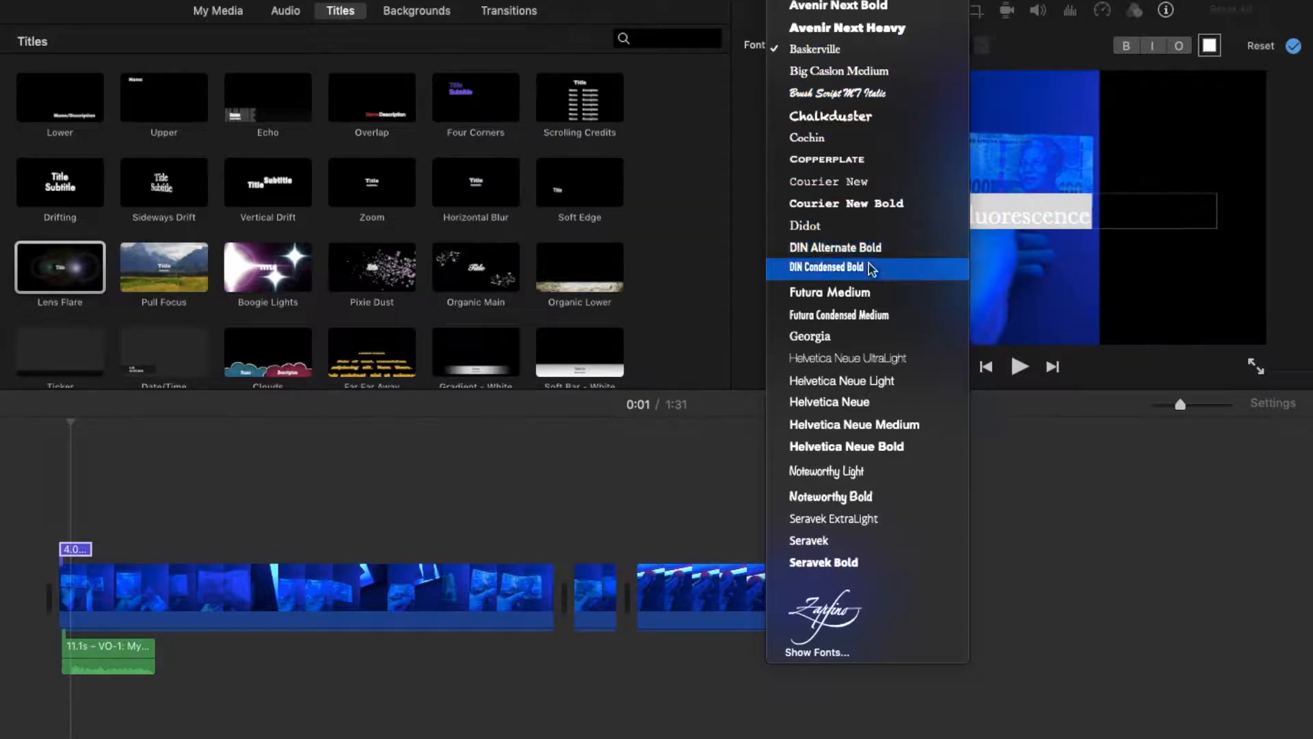
{"action": "left_click", "coordinate": [879, 125]}
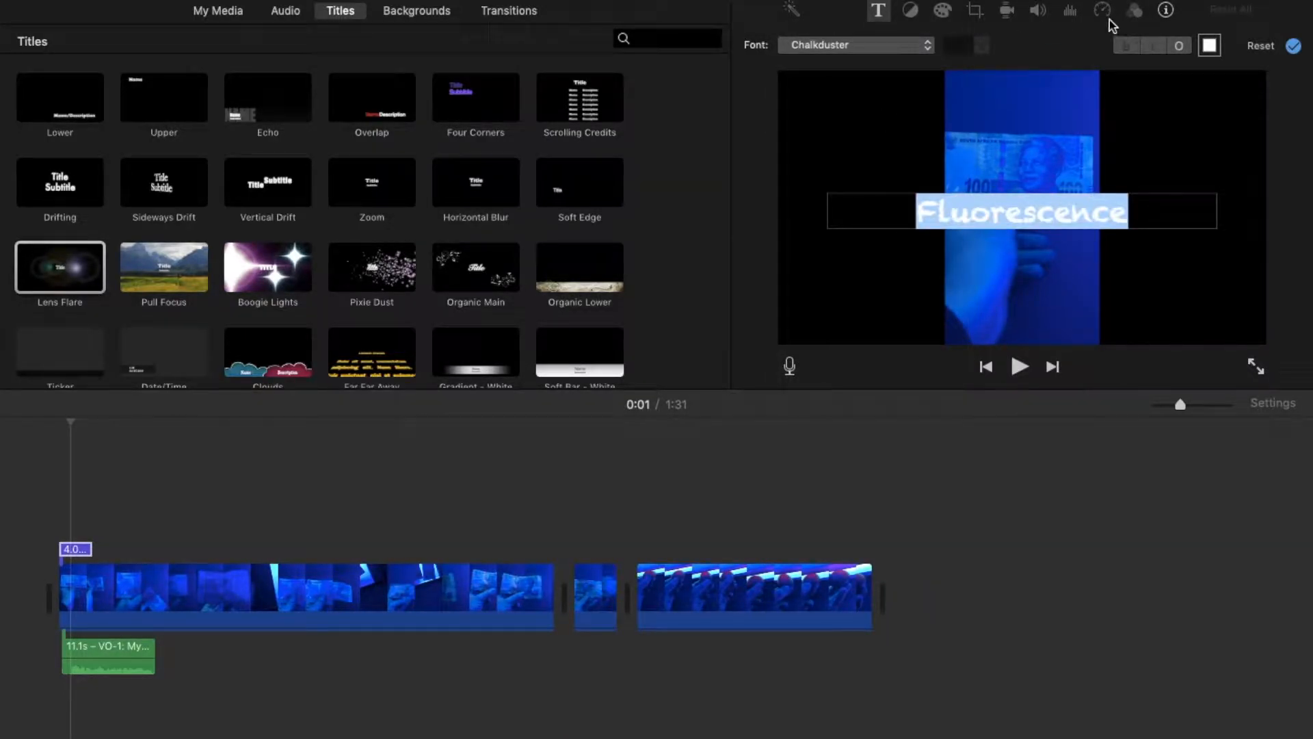
{"action": "left_click", "coordinate": [886, 47]}
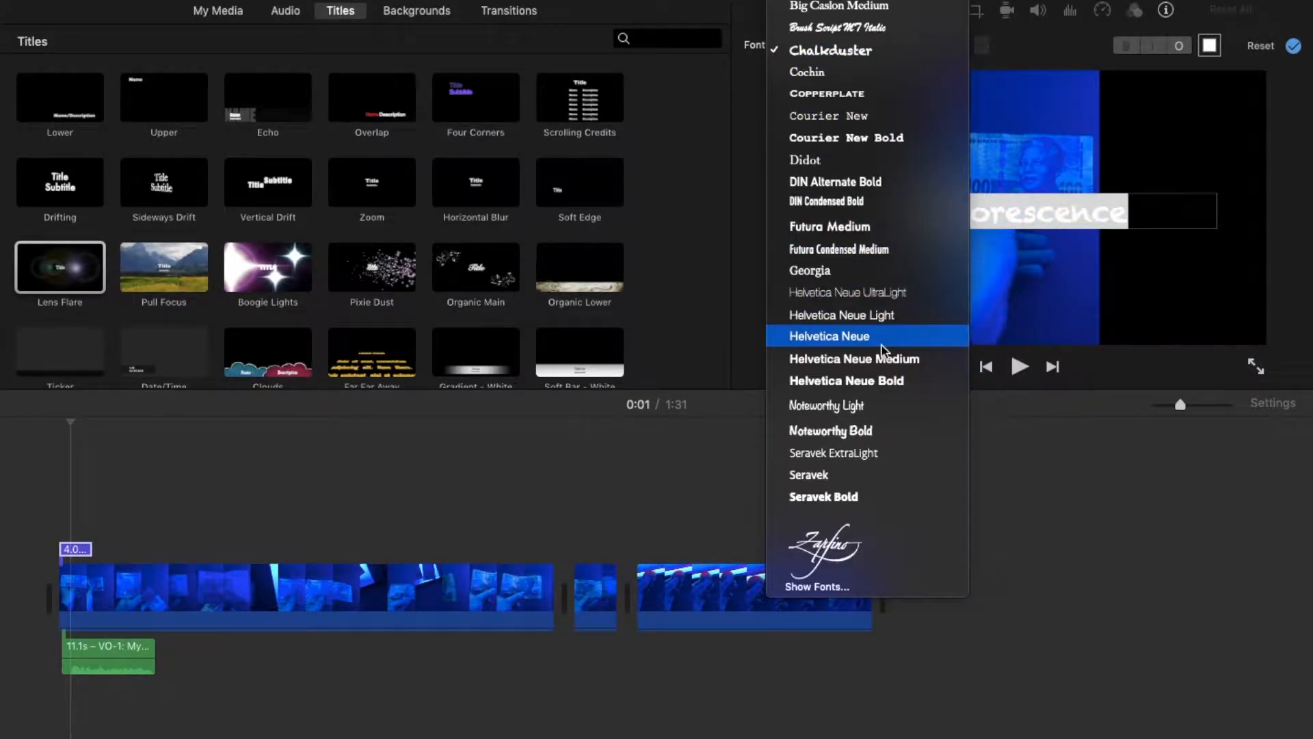
{"action": "left_click", "coordinate": [867, 387]}
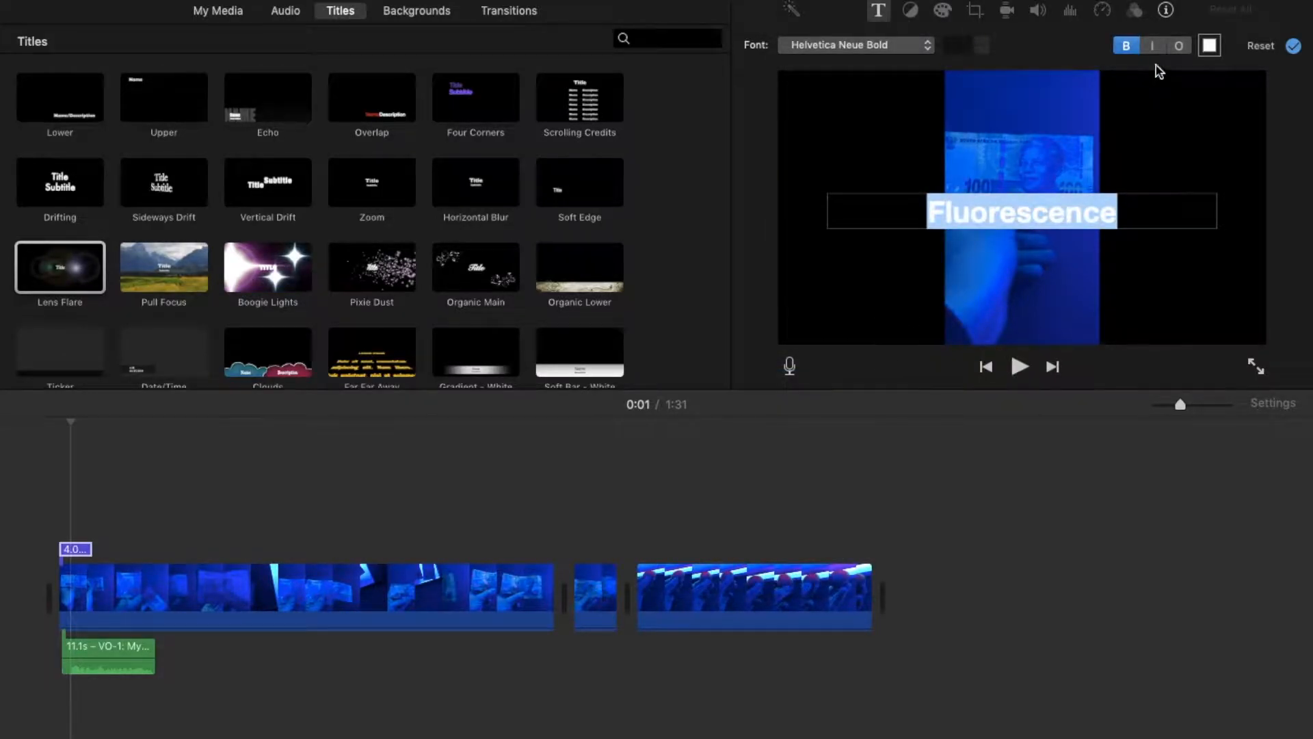
{"action": "left_click", "coordinate": [1210, 48]}
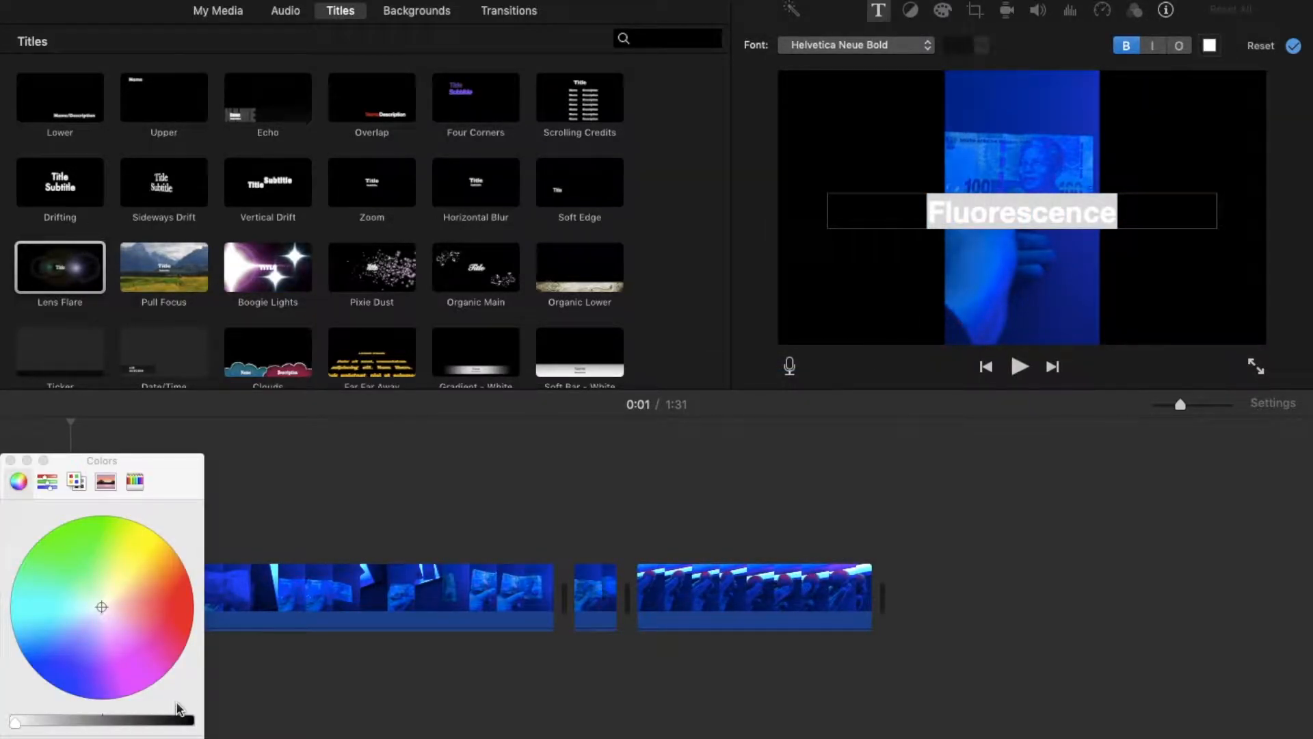
{"action": "left_click", "coordinate": [1098, 586]}
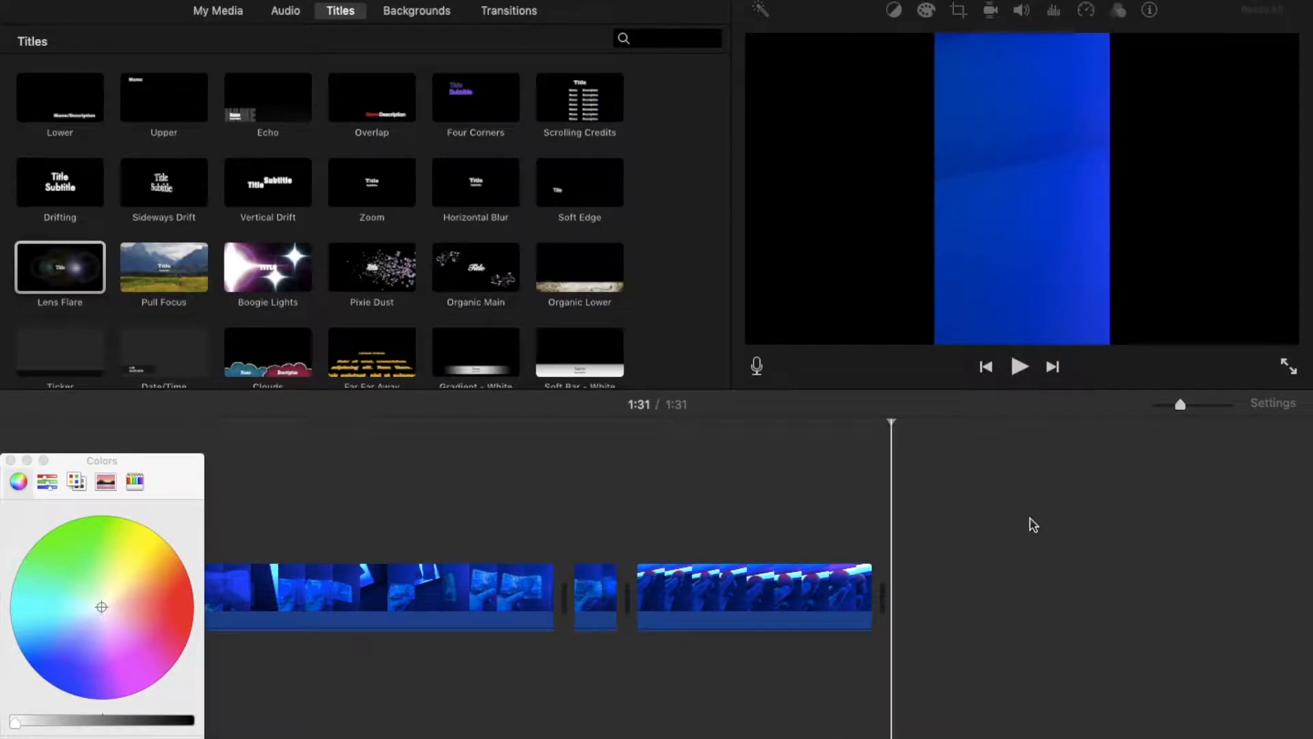
{"action": "left_click", "coordinate": [10, 461]}
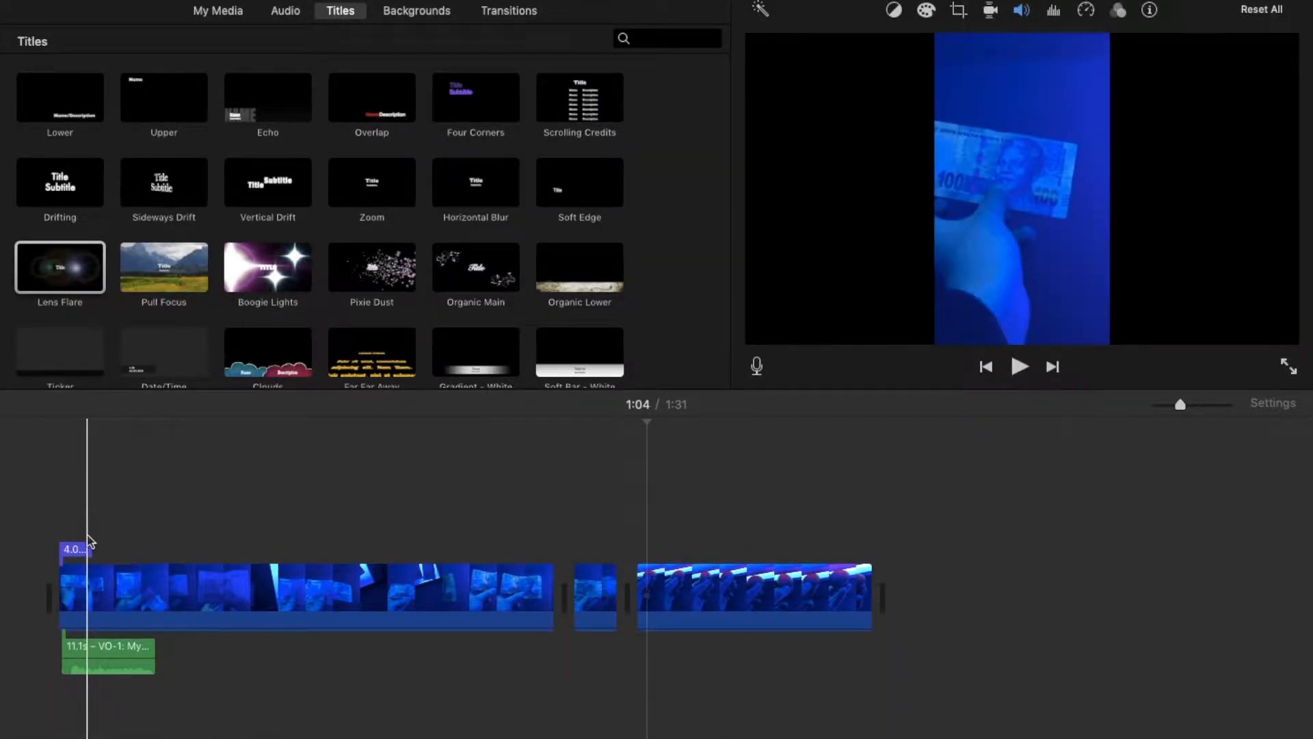
- Place the Gradient background beneath the title at the start of the movie, above the first video clip
{"action": "left_click", "coordinate": [61, 422]}
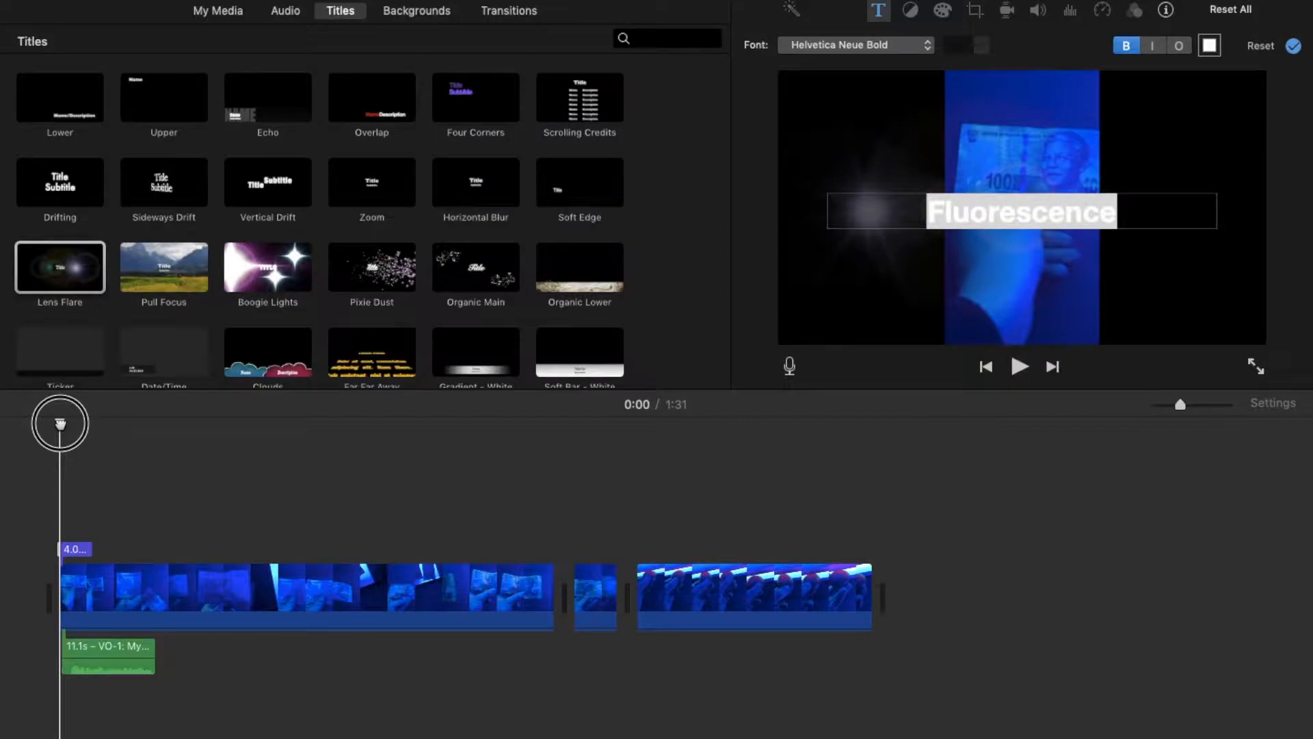
{"action": "left_click", "coordinate": [437, 17]}
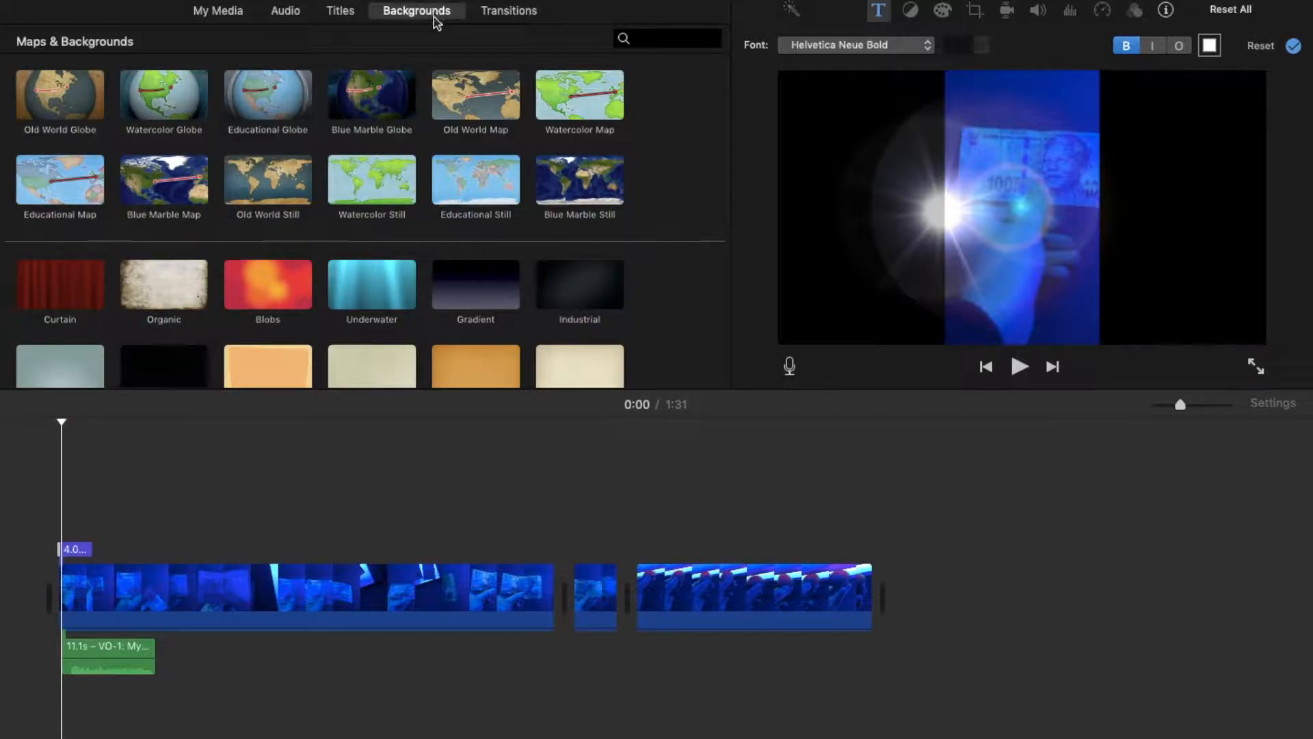
{"action": "scroll", "coordinate": [409, 228], "scroll_direction": "down", "scroll_amount": 2}
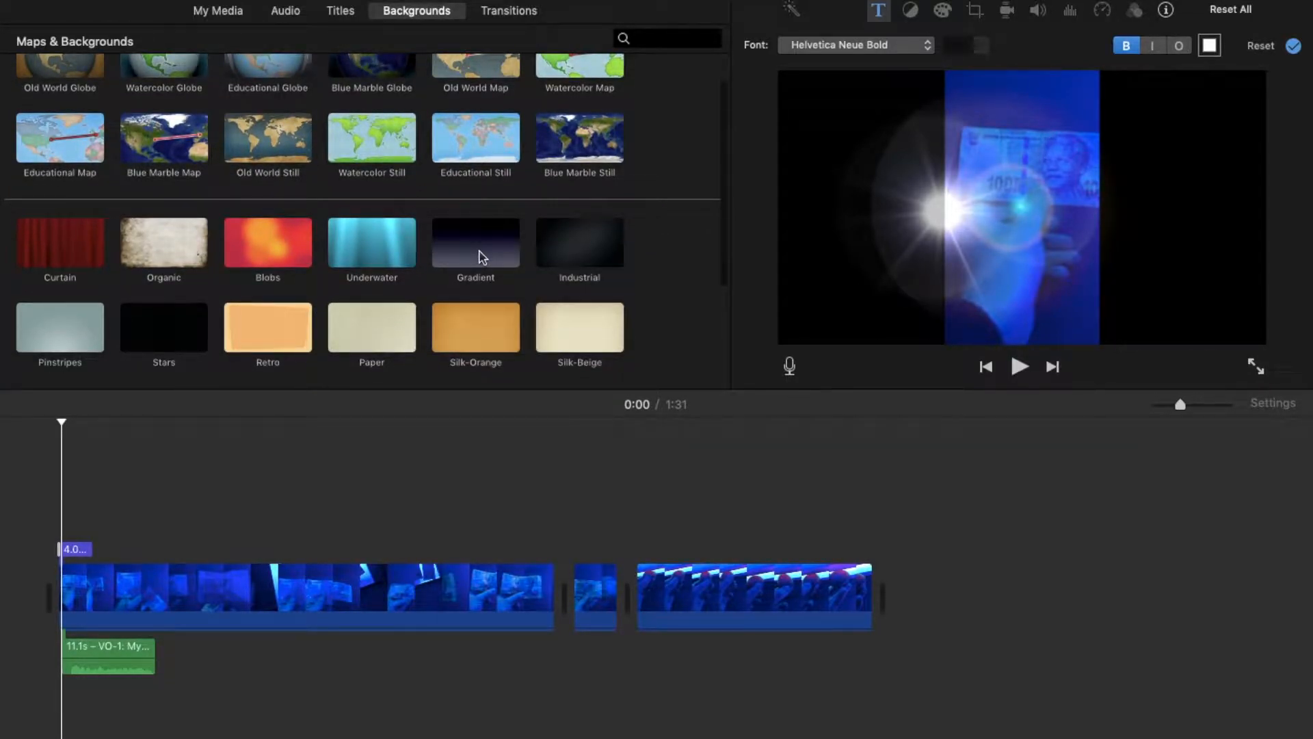
{"action": "scroll", "coordinate": [483, 257], "scroll_direction": "up", "scroll_amount": 2}
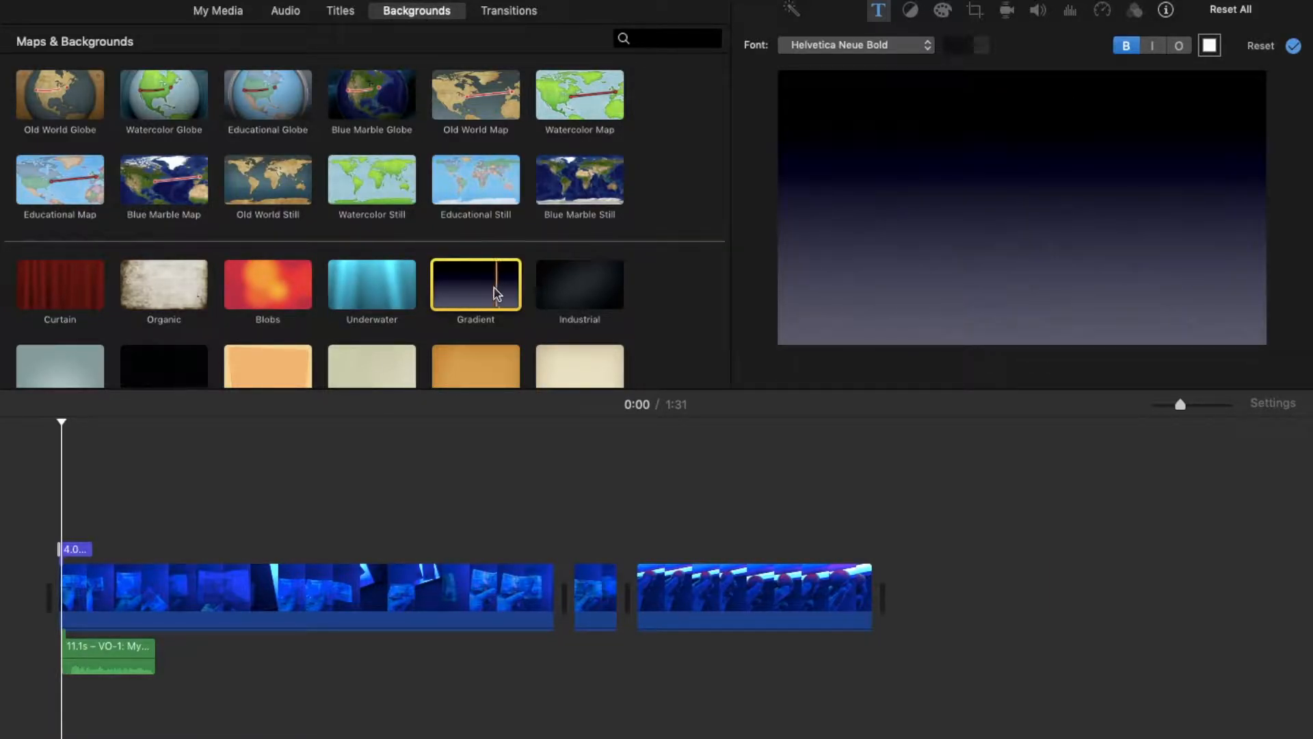
{"action": "left_click_drag", "start_coordinate": [486, 291], "coordinate": [59, 552]}
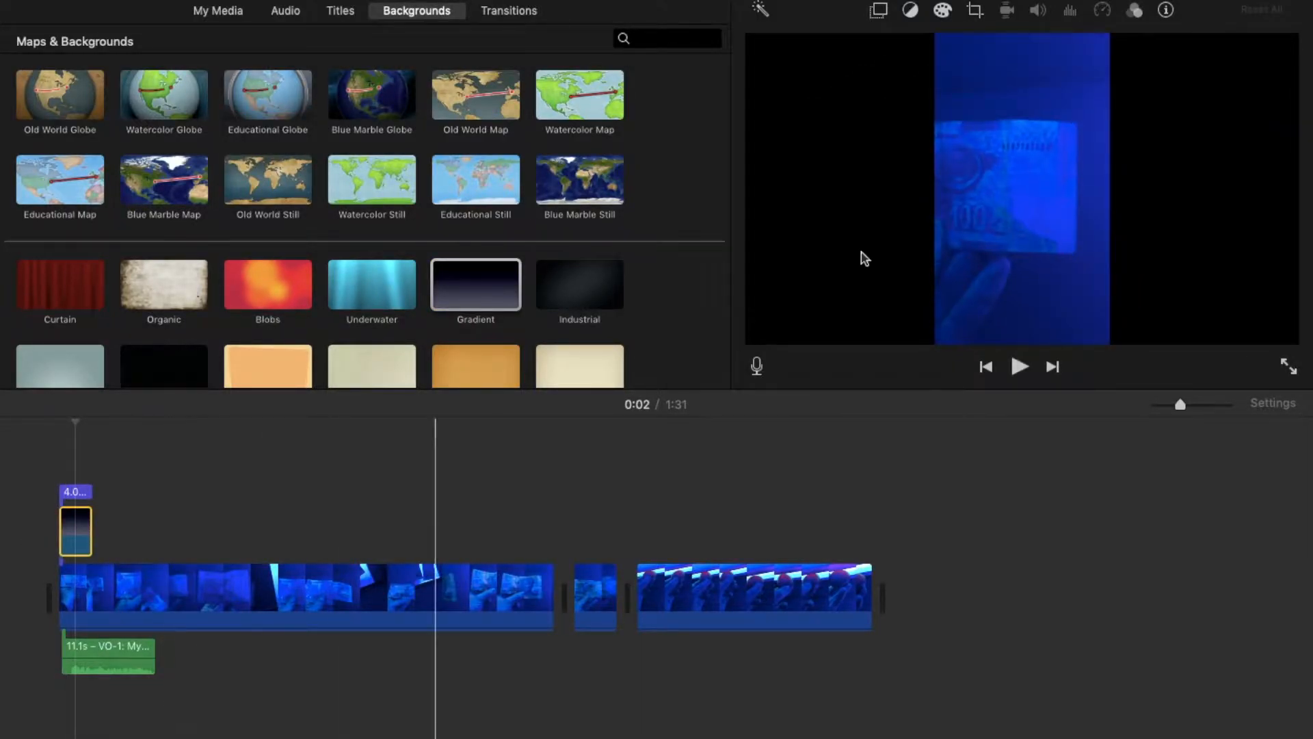
- Preview the title over the gradient from the start and shift the voiceover clip to begin near the title's end
{"action": "left_click_drag", "start_coordinate": [75, 423], "coordinate": [55, 423]}
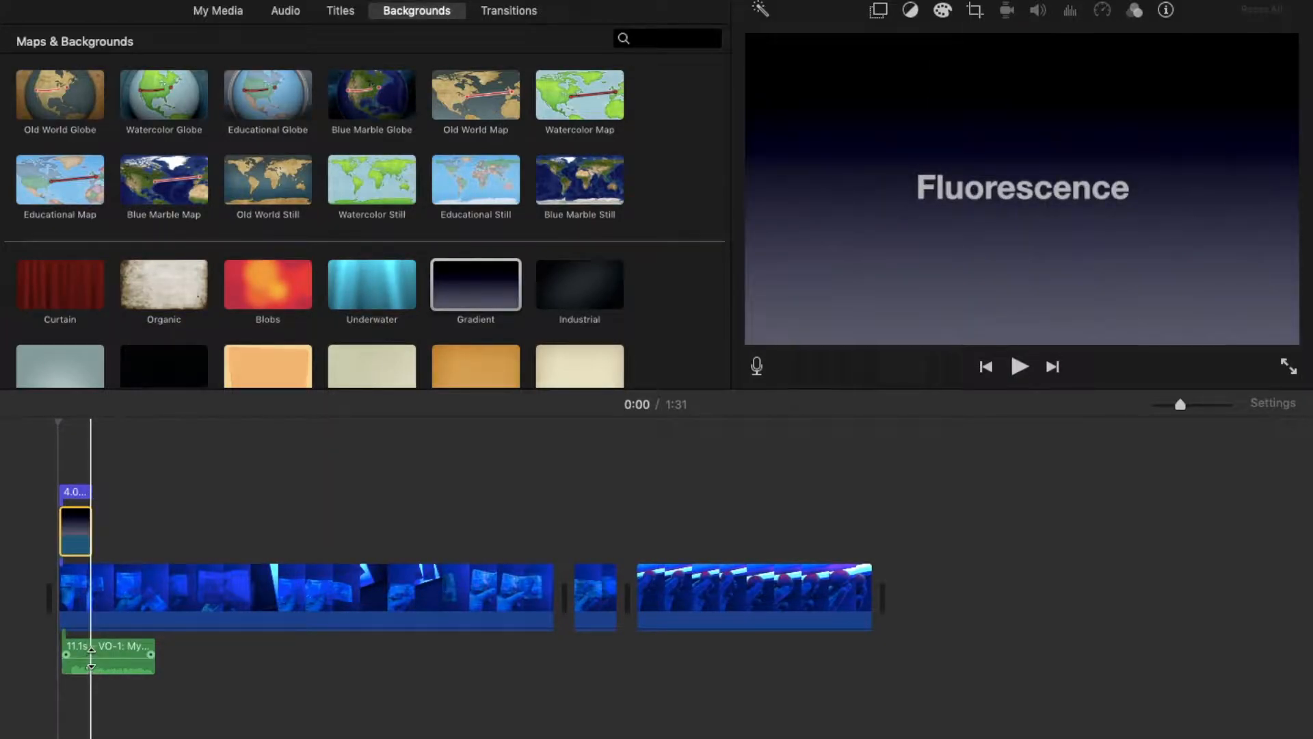
{"action": "left_click_drag", "start_coordinate": [111, 655], "coordinate": [137, 654]}
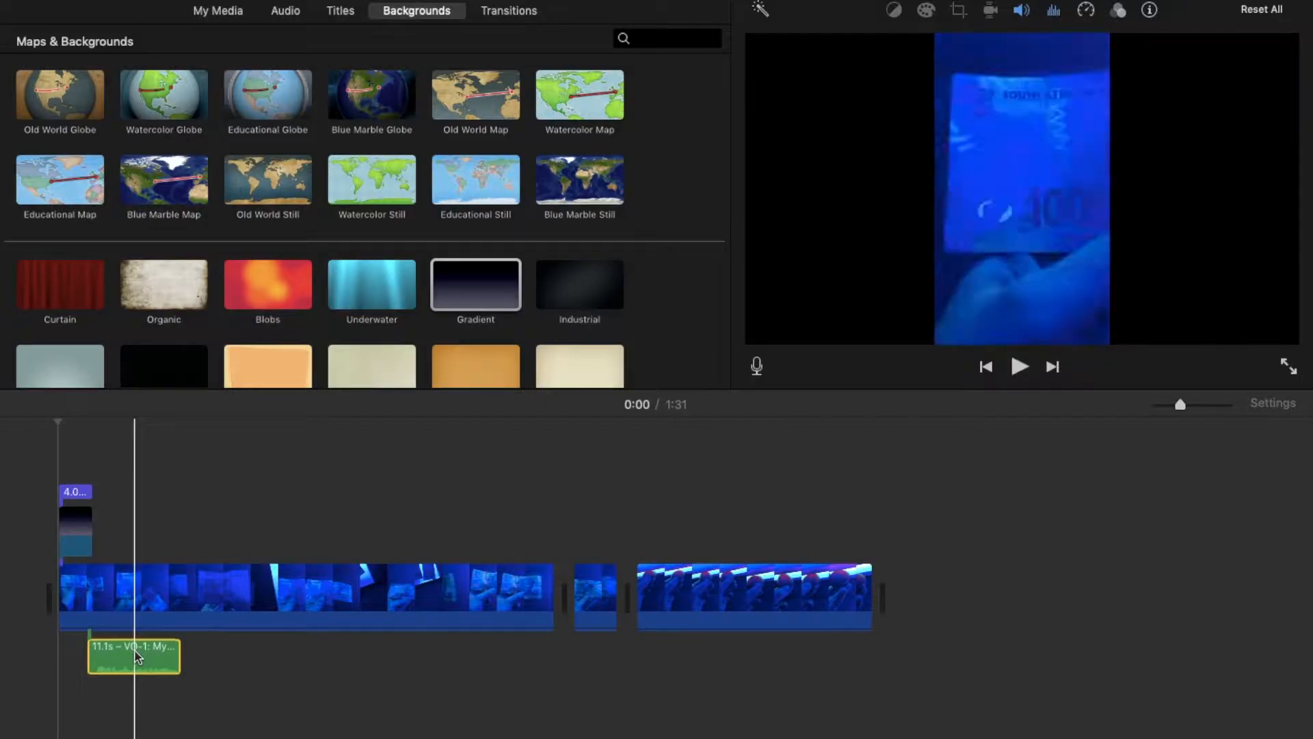
- Preview the movie from the start through the title and the beginning of the voiceover
{"action": "left_click", "coordinate": [1024, 375]}
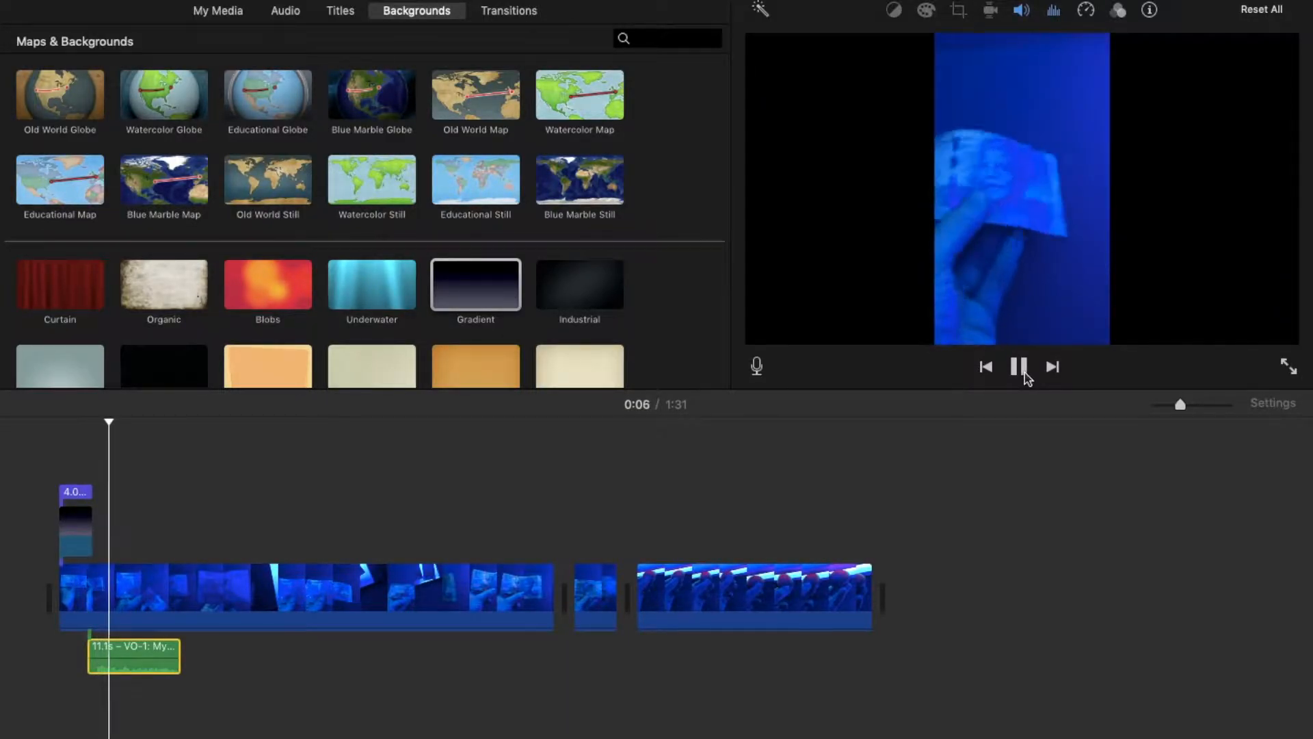
{"action": "left_click", "coordinate": [1019, 370]}
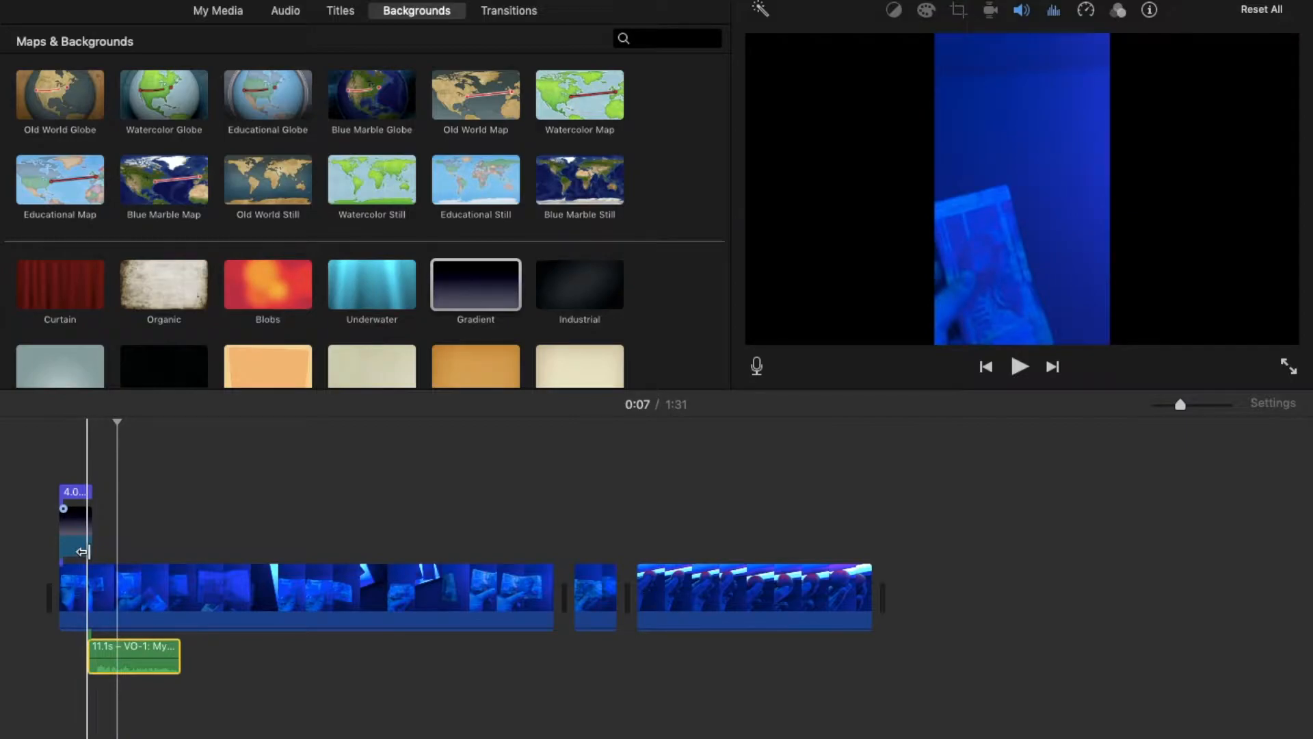
{"action": "left_click", "coordinate": [117, 492]}
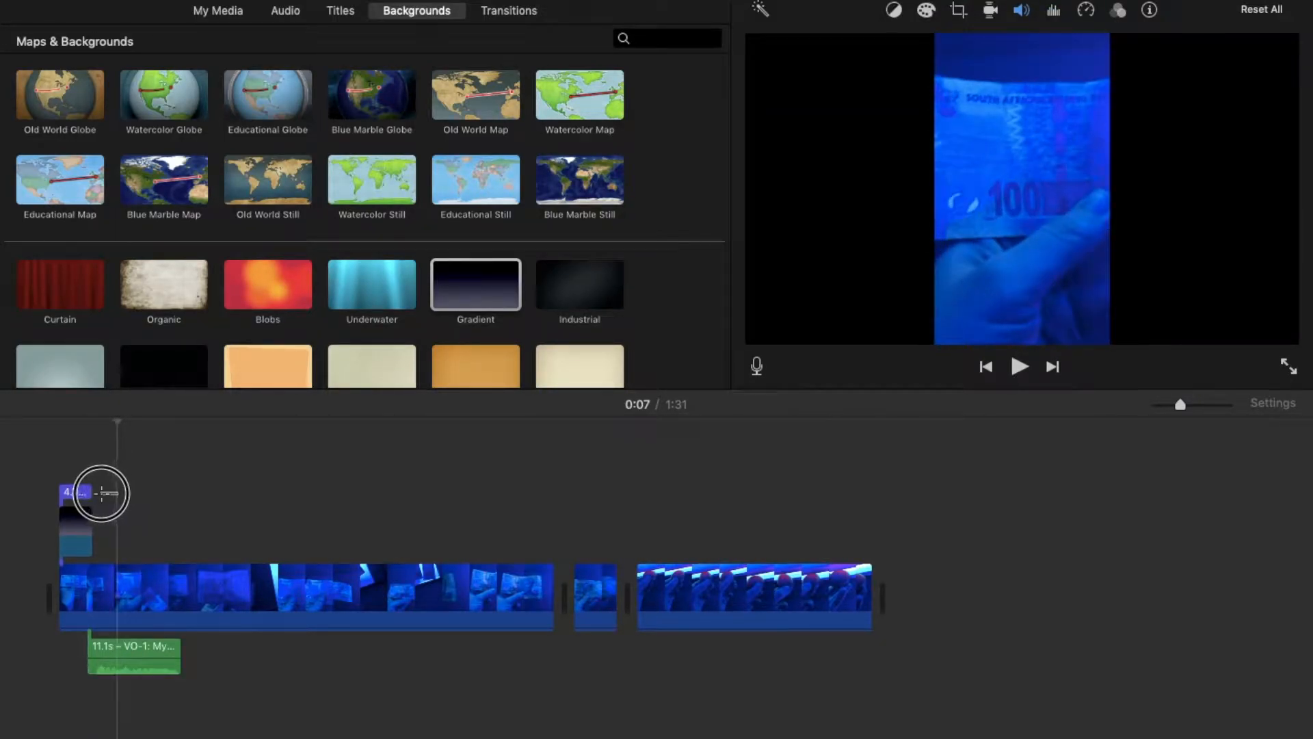
- Place the 20 rand banknote photo from the project media above the first video clip, directly after the gradient background
{"action": "left_click", "coordinate": [93, 580]}
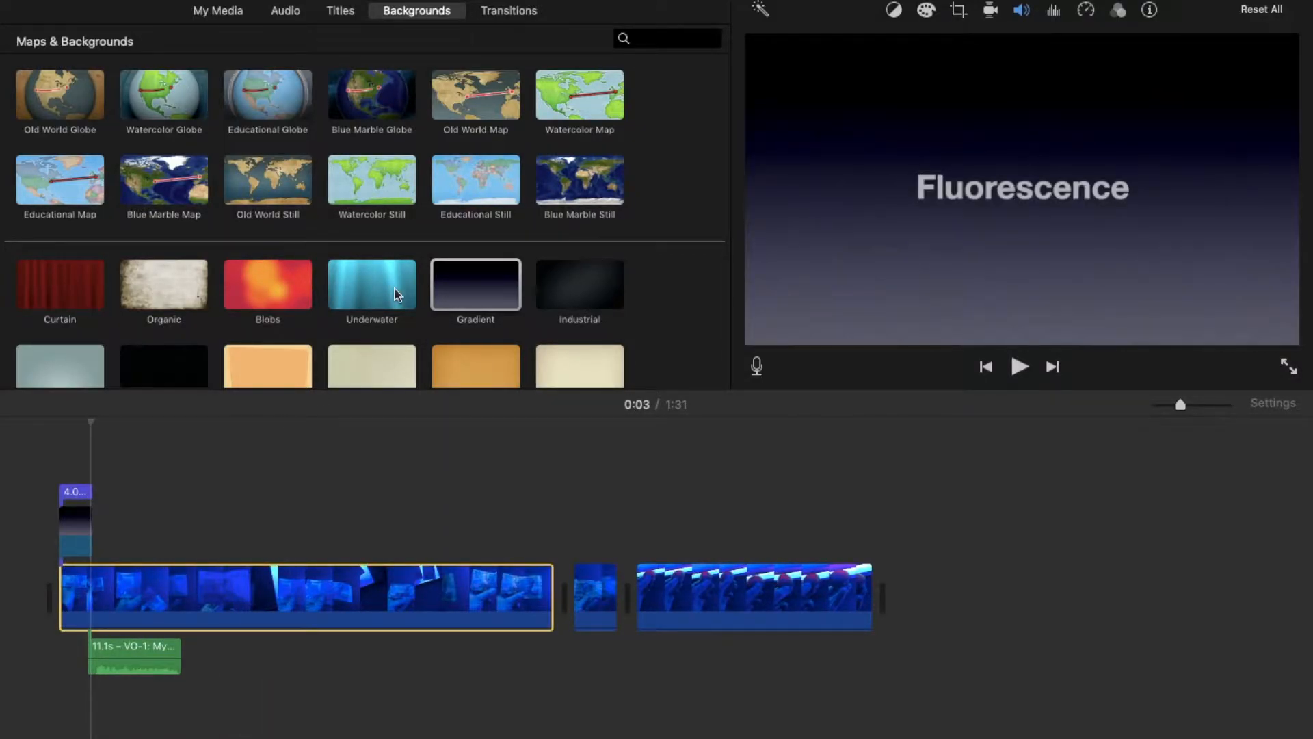
{"action": "scroll", "coordinate": [396, 293], "scroll_direction": "down", "scroll_amount": 5}
{"action": "scroll", "coordinate": [397, 292], "scroll_direction": "up", "scroll_amount": 6}
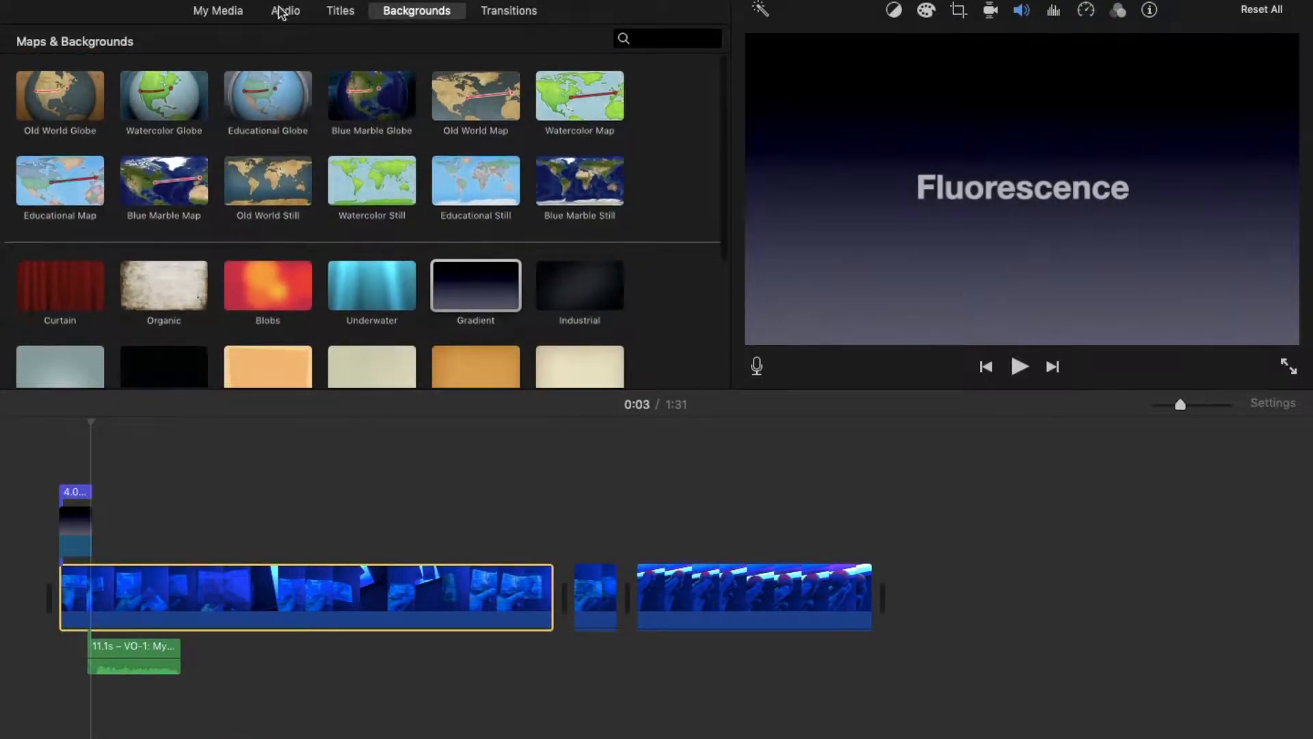
{"action": "left_click", "coordinate": [225, 9]}
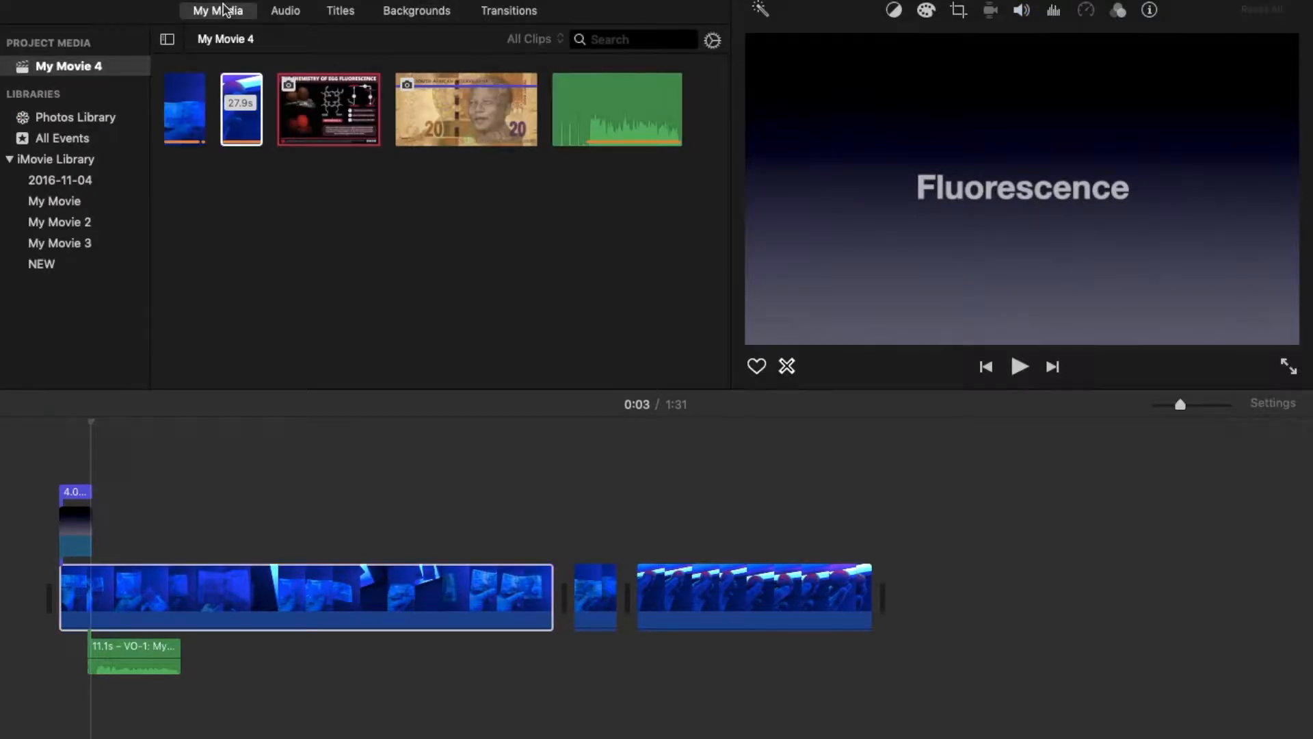
{"action": "left_click", "coordinate": [491, 134]}
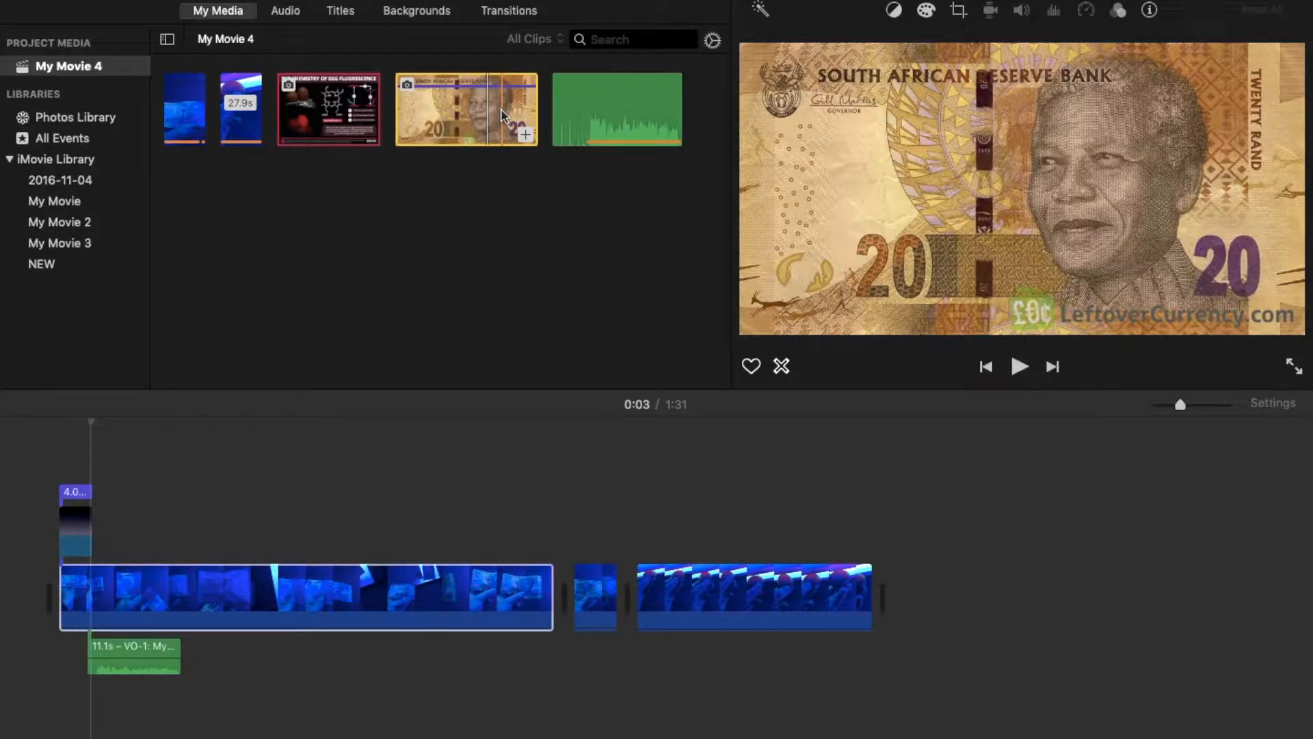
{"action": "left_click_drag", "start_coordinate": [502, 115], "coordinate": [93, 545]}
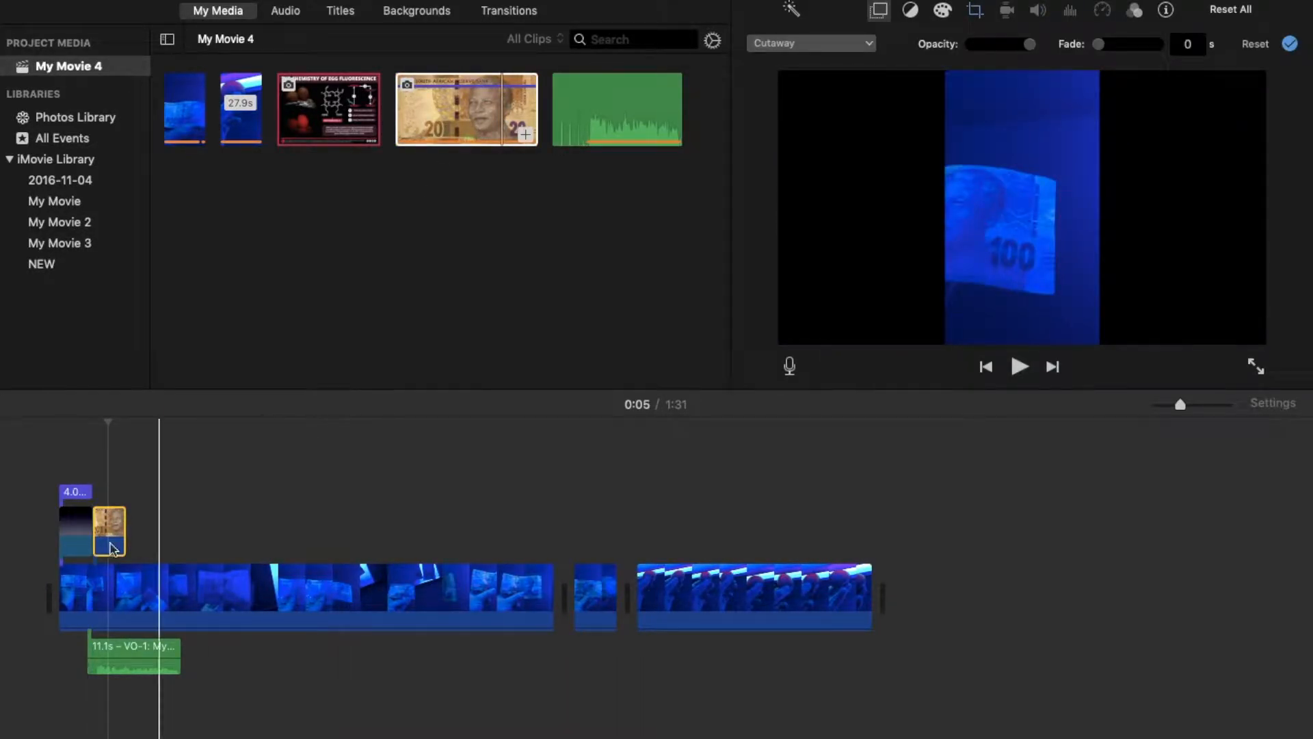
- Play the opening section to check the banknote photo against the title and voiceover
{"action": "left_click", "coordinate": [89, 536]}
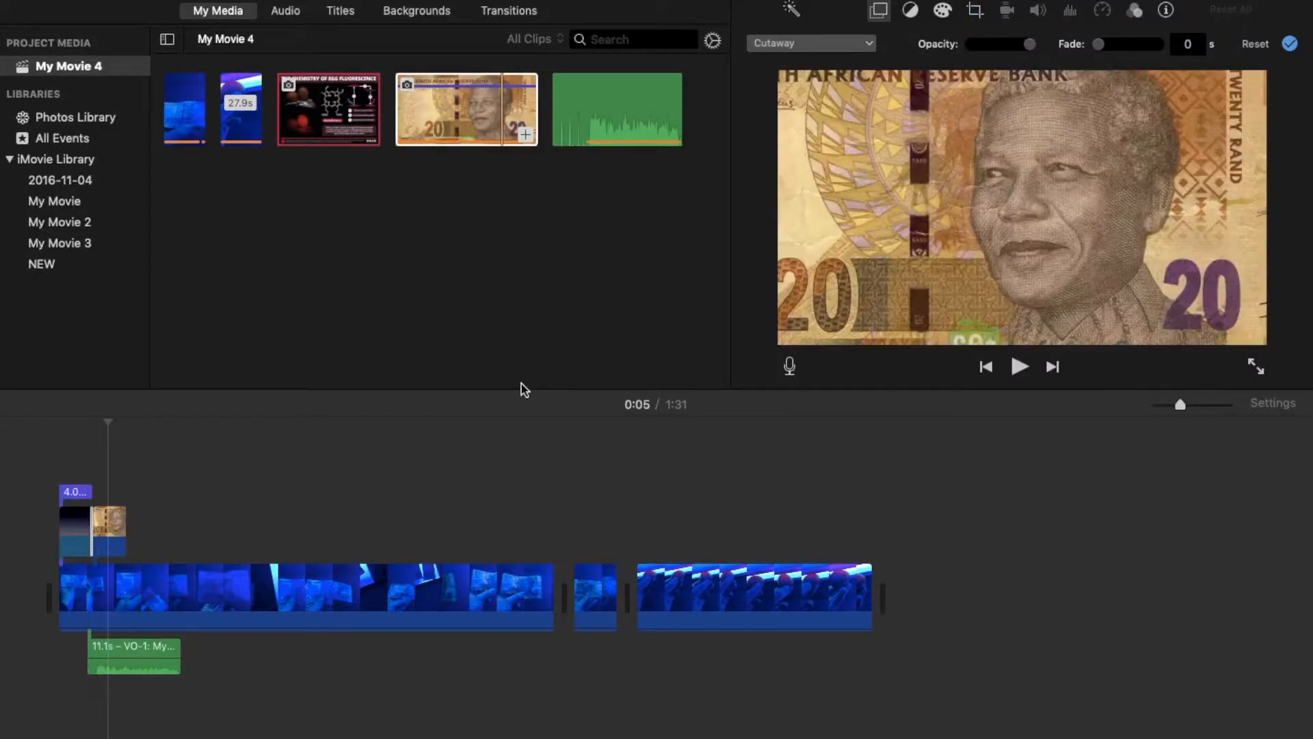
{"action": "left_click", "coordinate": [1021, 366]}
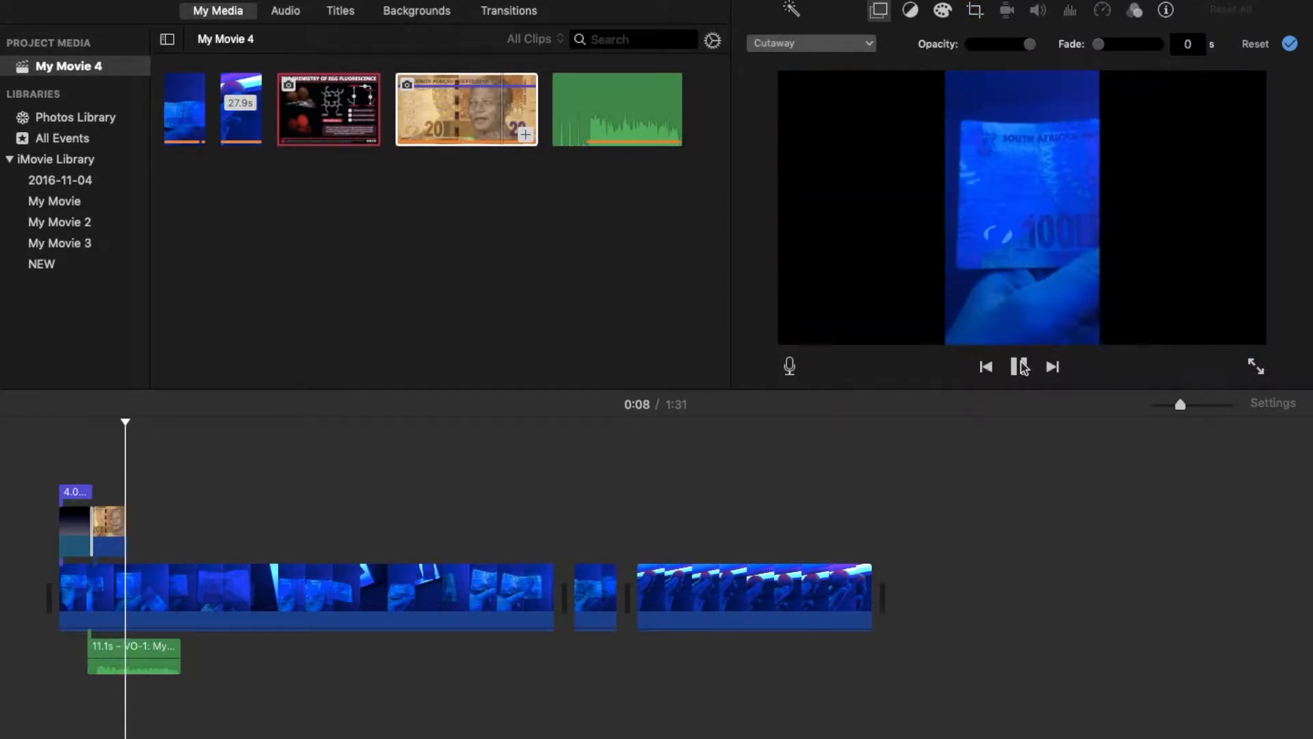
{"action": "left_click", "coordinate": [1023, 367]}
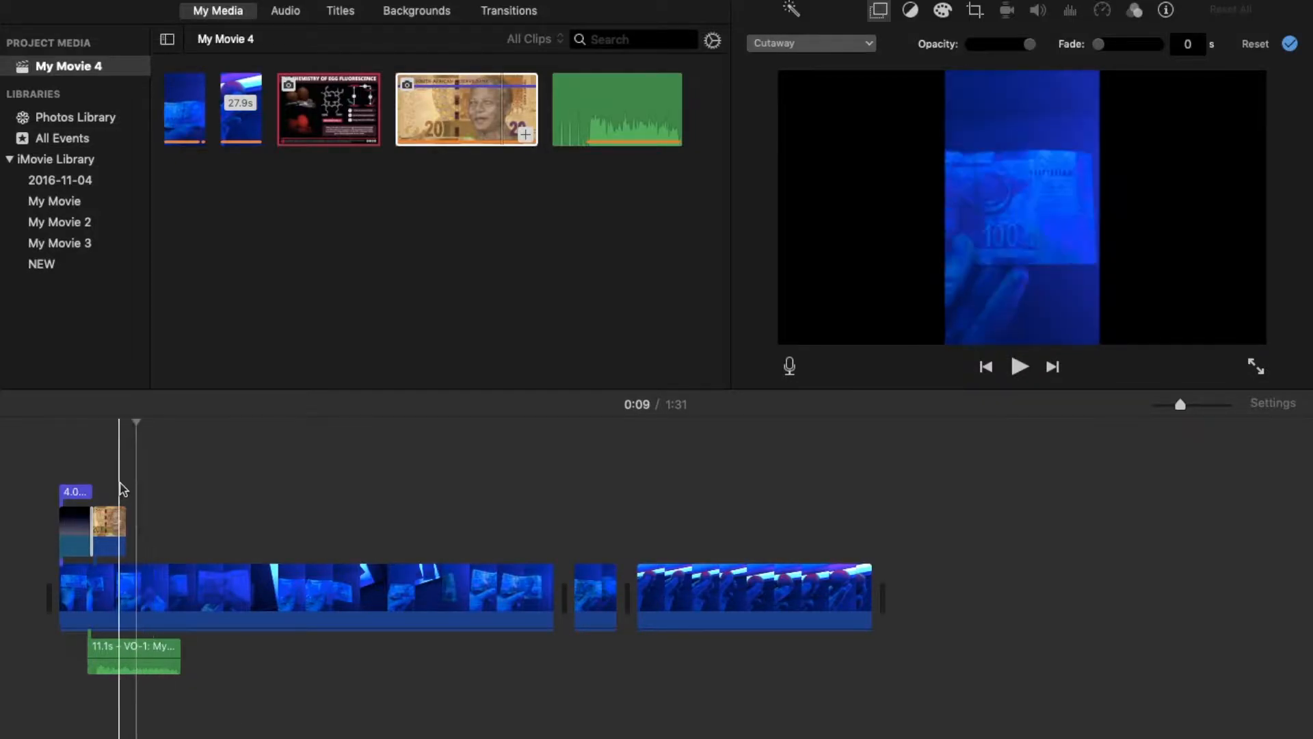
{"action": "left_click_drag", "start_coordinate": [138, 451], "coordinate": [82, 434]}
{"action": "left_click", "coordinate": [135, 445]}
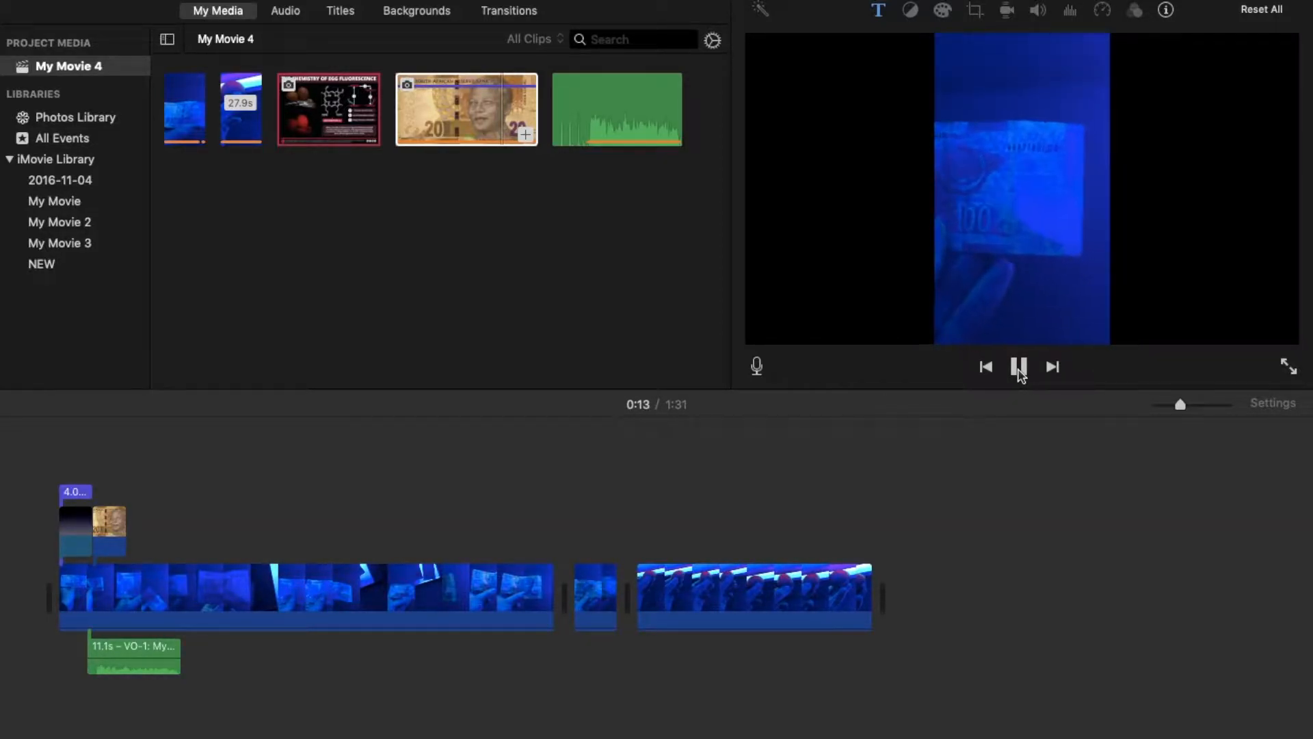
{"action": "left_click", "coordinate": [1019, 368]}
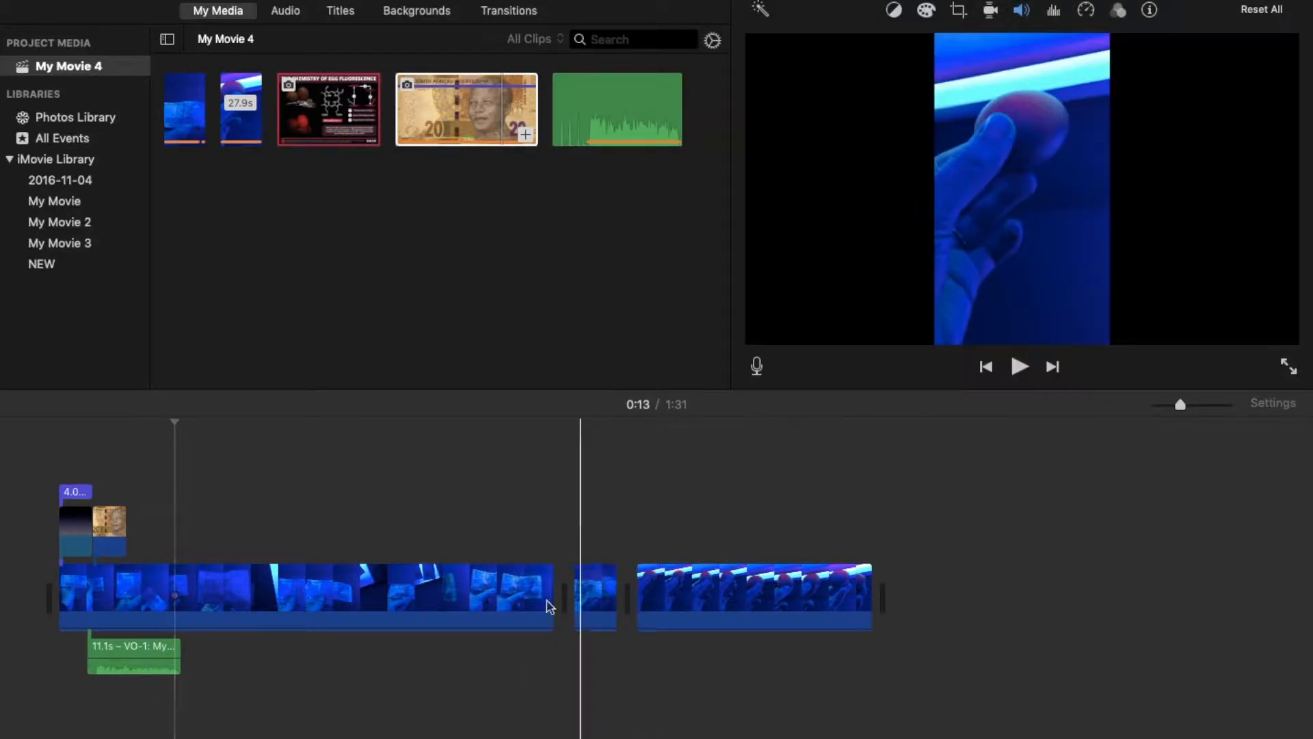
- Add a Swap transition between the short second clip and the last video clip
{"action": "left_click", "coordinate": [655, 611]}
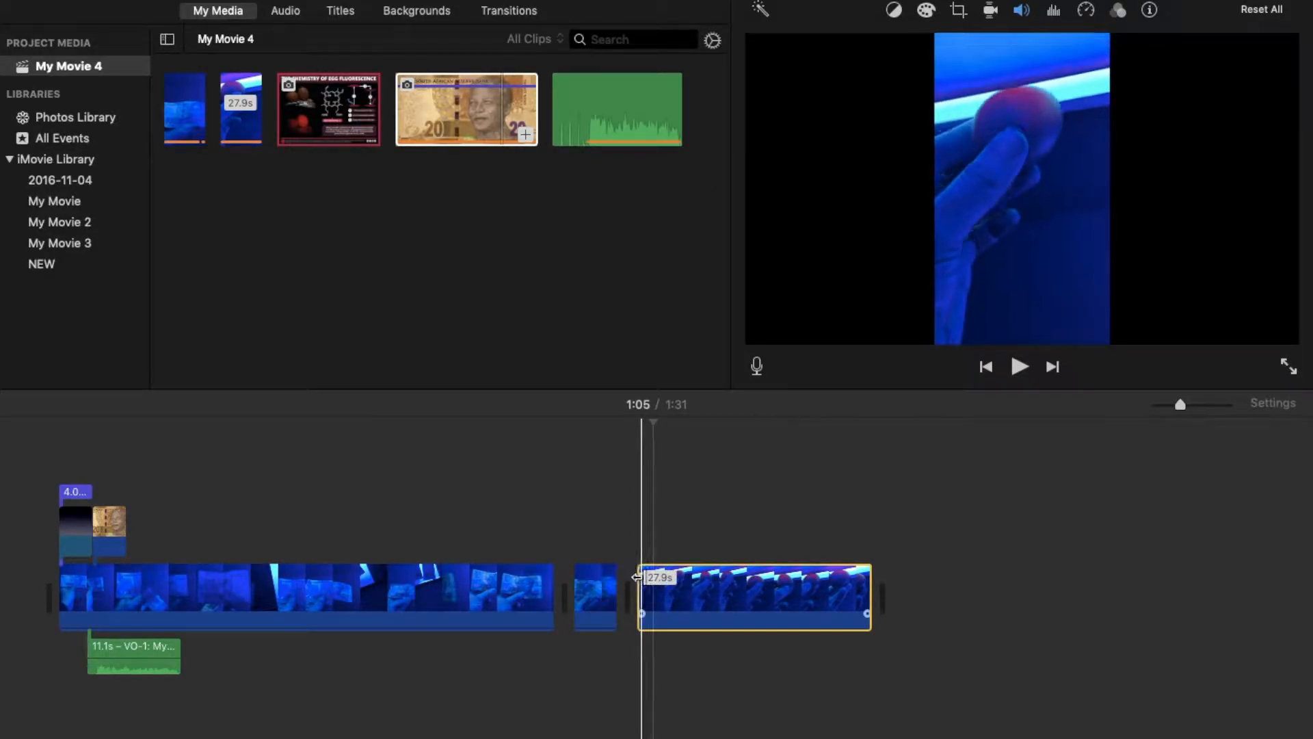
{"action": "left_click", "coordinate": [425, 12]}
{"action": "left_click", "coordinate": [341, 14]}
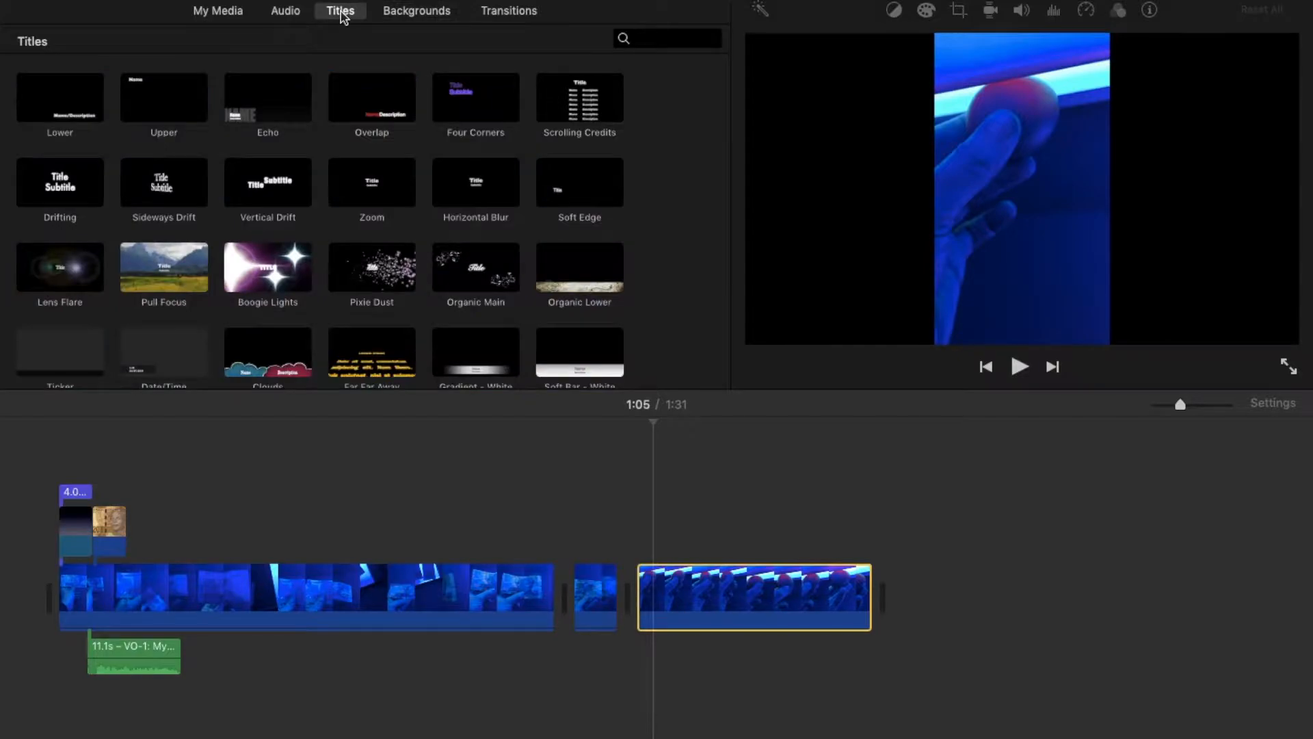
{"action": "left_click", "coordinate": [508, 12]}
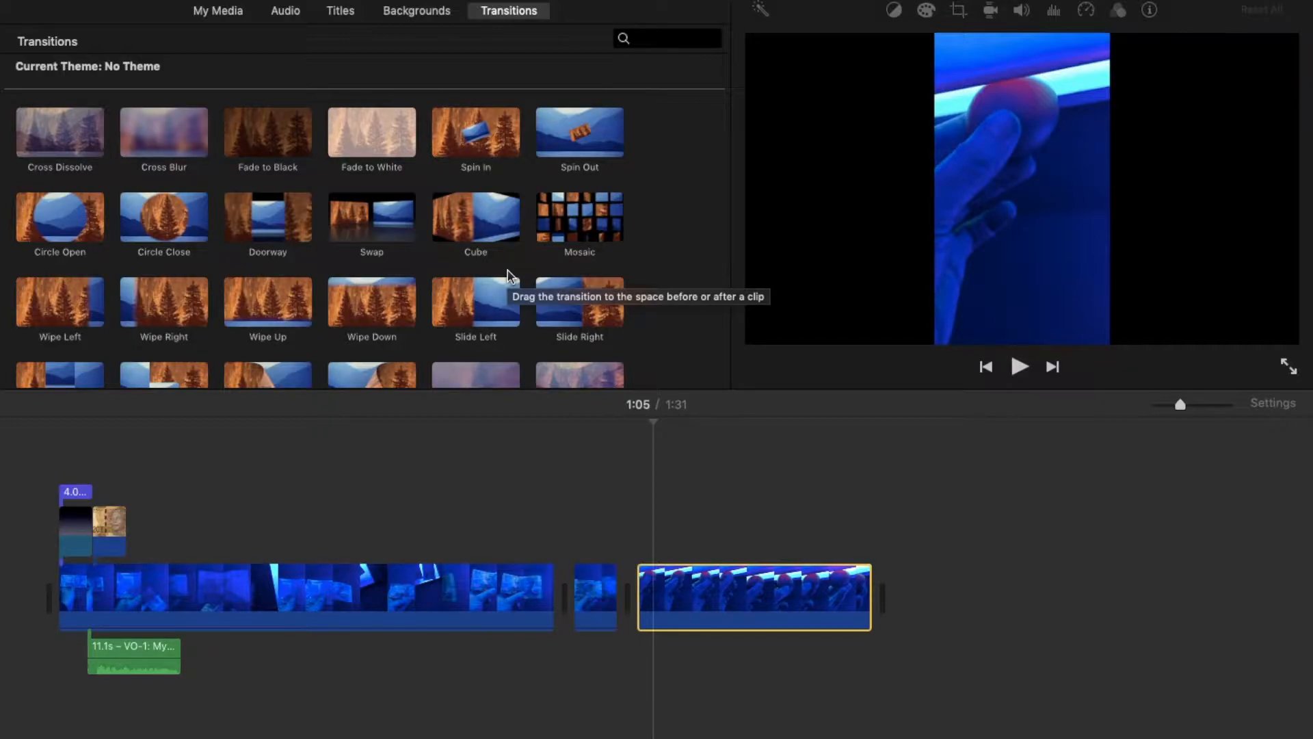
{"action": "scroll", "coordinate": [373, 230], "scroll_direction": "down", "scroll_amount": 3}
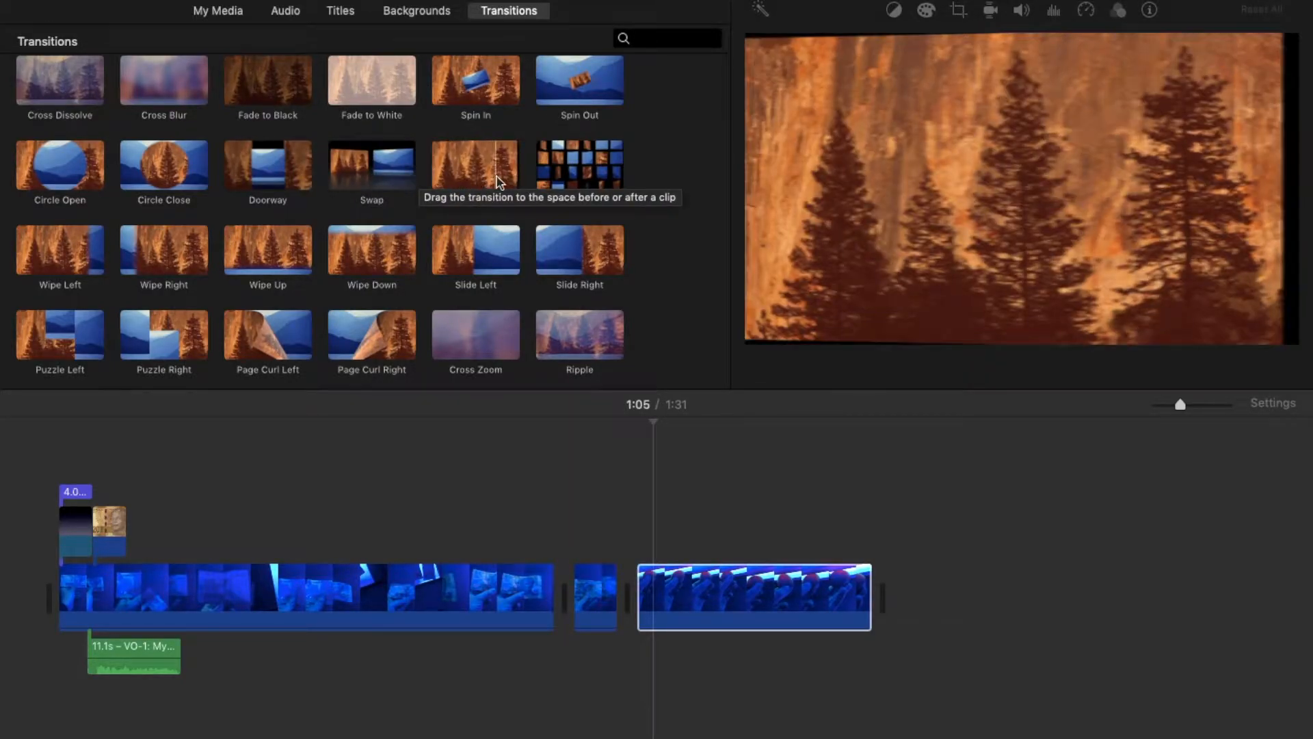
{"action": "left_click_drag", "start_coordinate": [355, 181], "coordinate": [641, 570]}
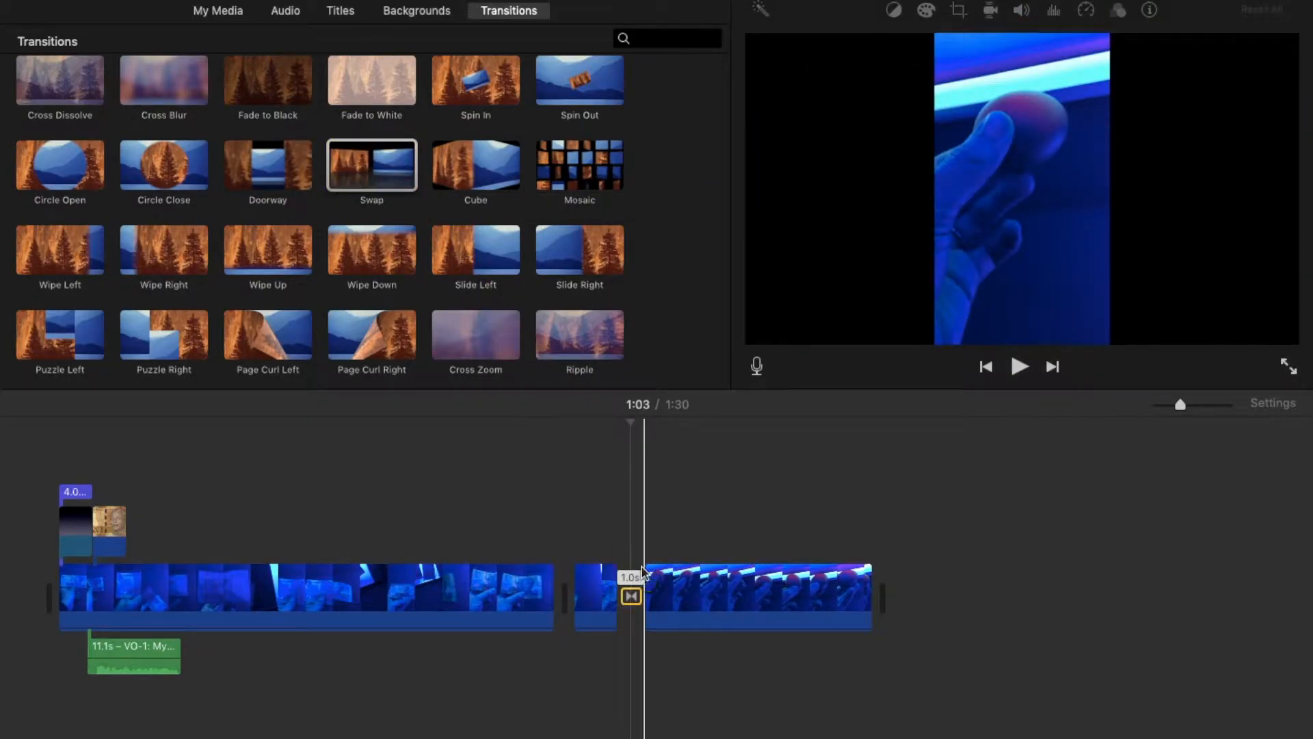
- Play the movie from the short second clip across the Swap transition
{"action": "left_click", "coordinate": [598, 660]}
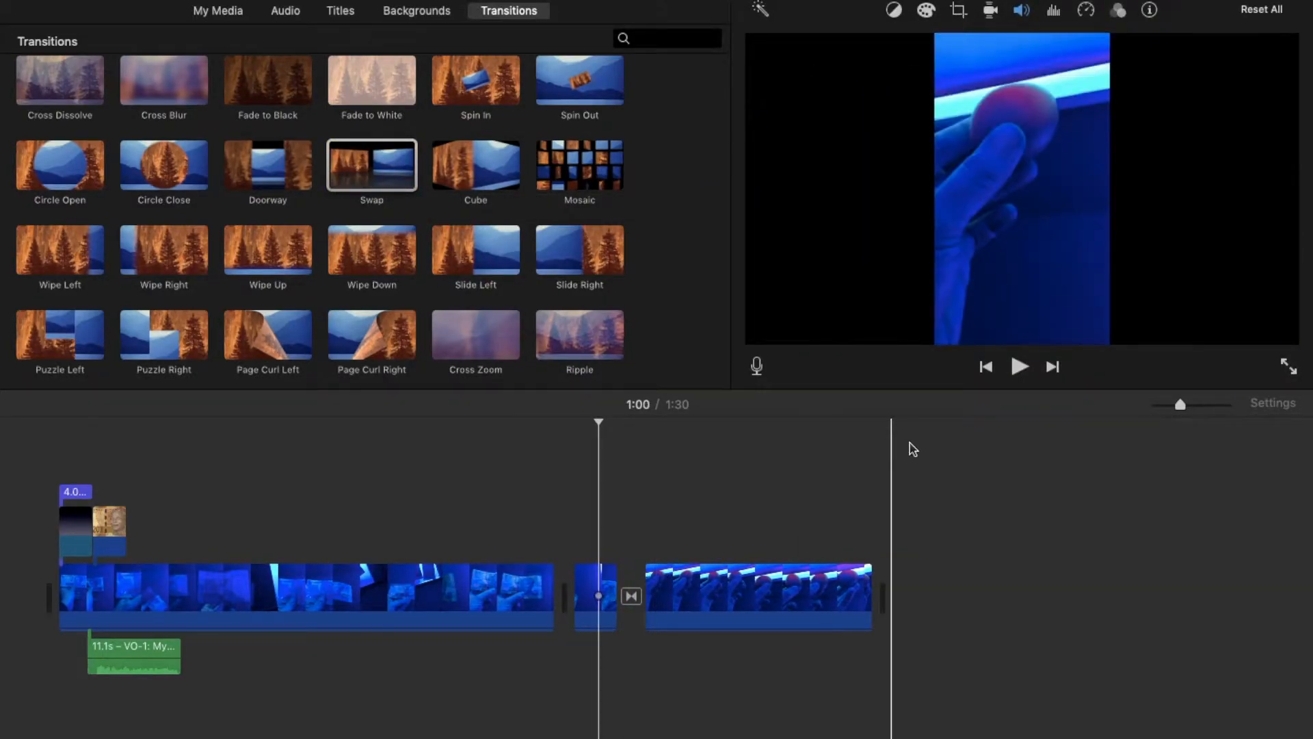
{"action": "left_click", "coordinate": [1017, 369]}
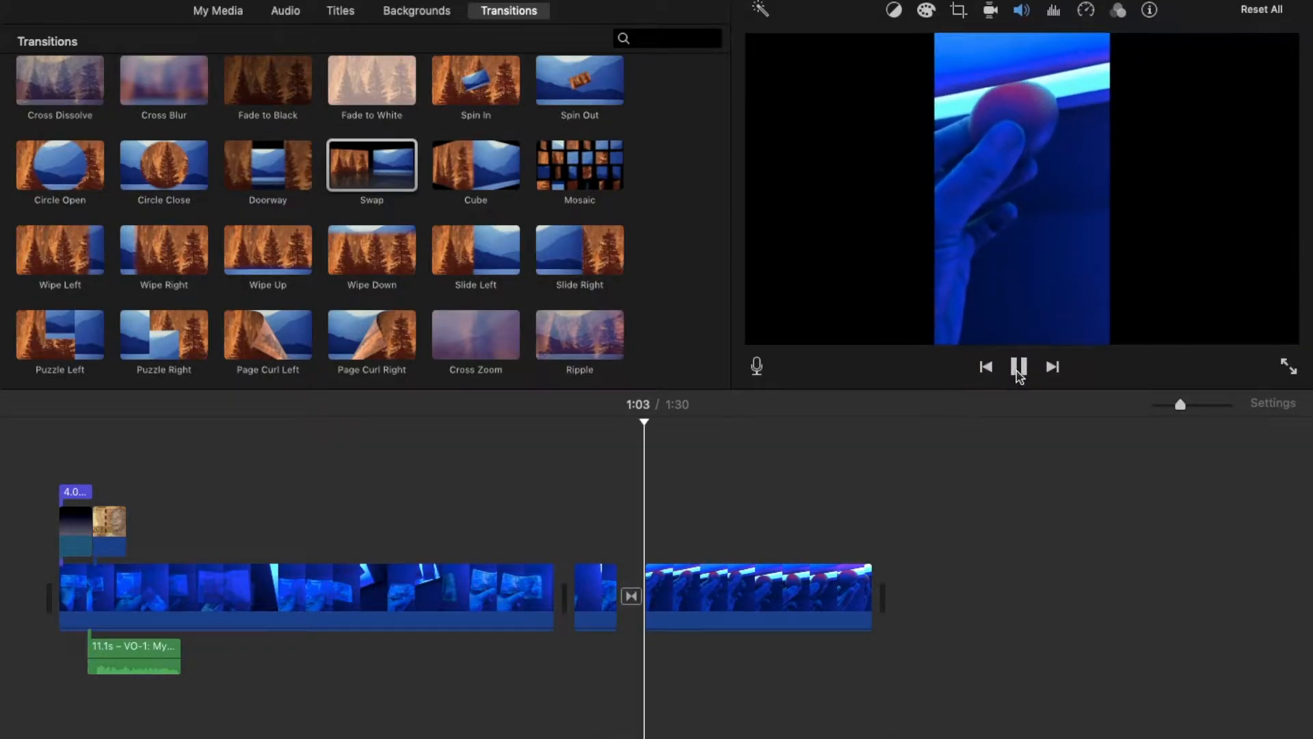
{"action": "left_click", "coordinate": [1021, 373]}
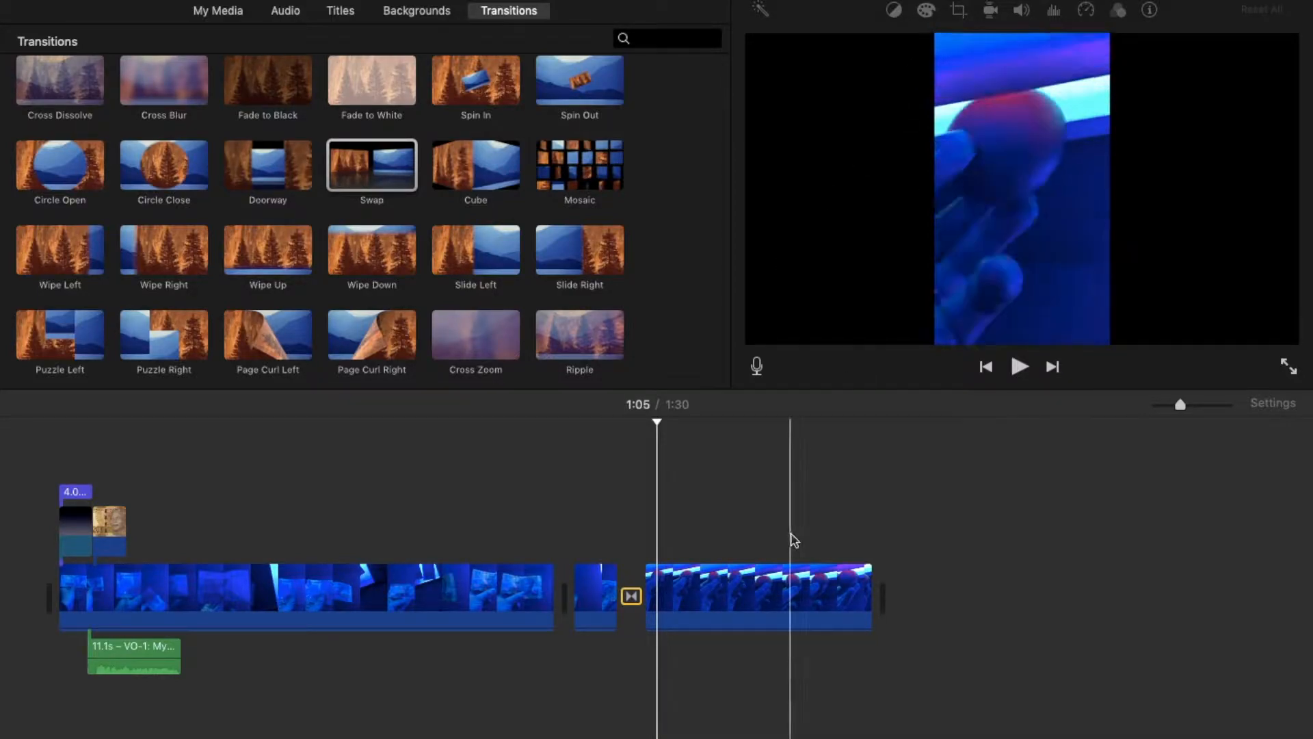
- Set the last video clip to Crop to Fill and move the crop frame up over the egg
{"action": "left_click", "coordinate": [752, 582]}
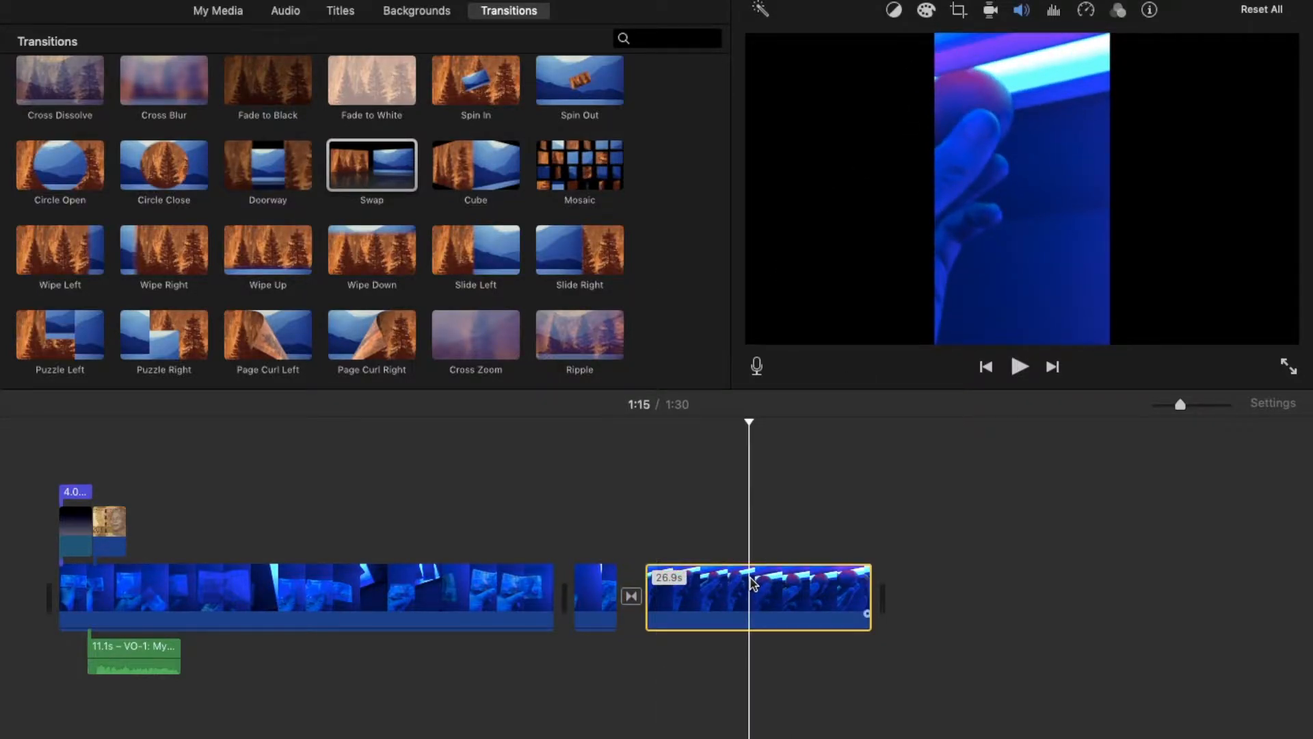
{"action": "left_click", "coordinate": [959, 10]}
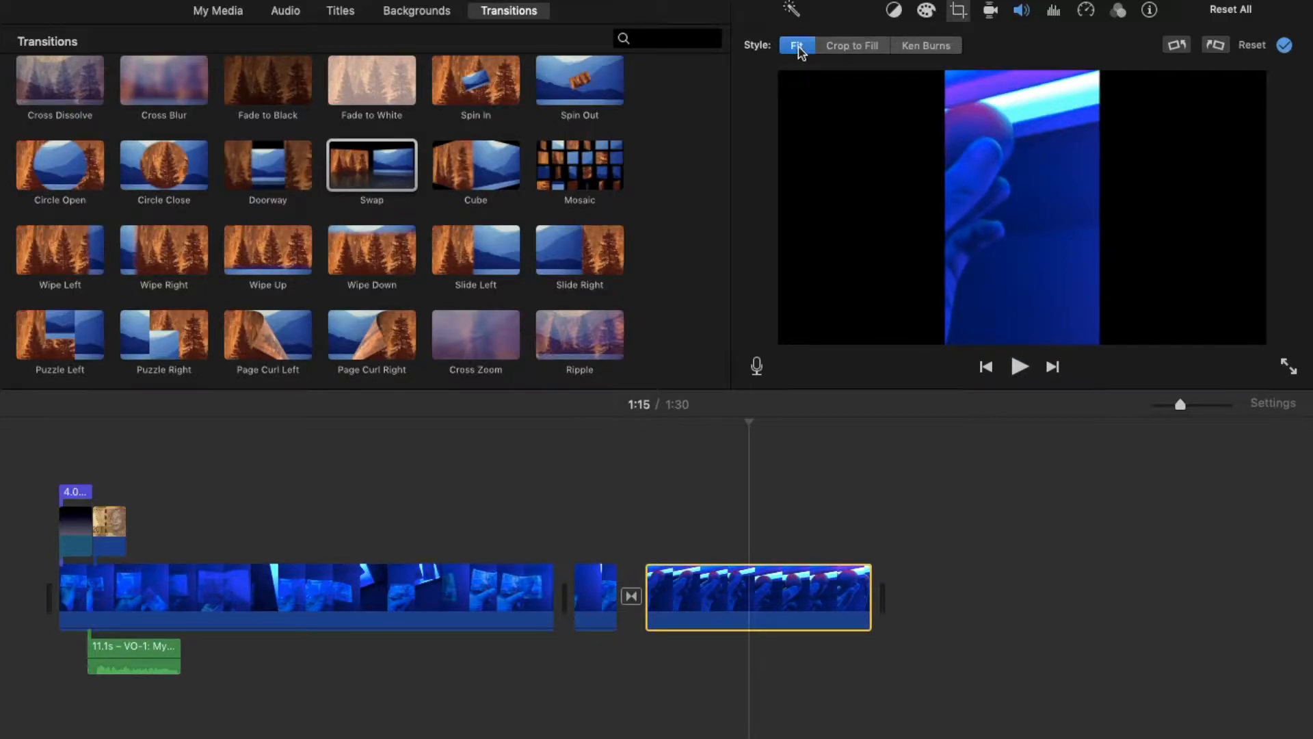
{"action": "left_click", "coordinate": [857, 49]}
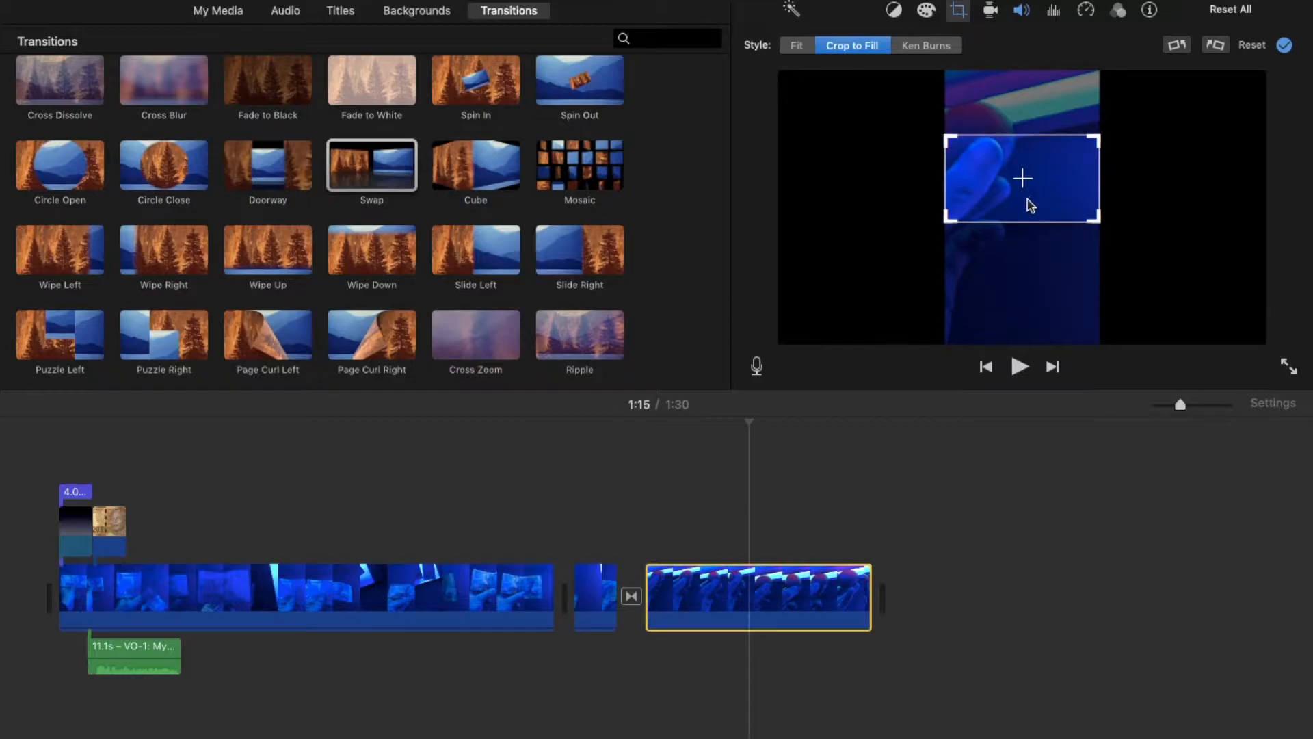
{"action": "left_click_drag", "start_coordinate": [1045, 196], "coordinate": [1051, 152]}
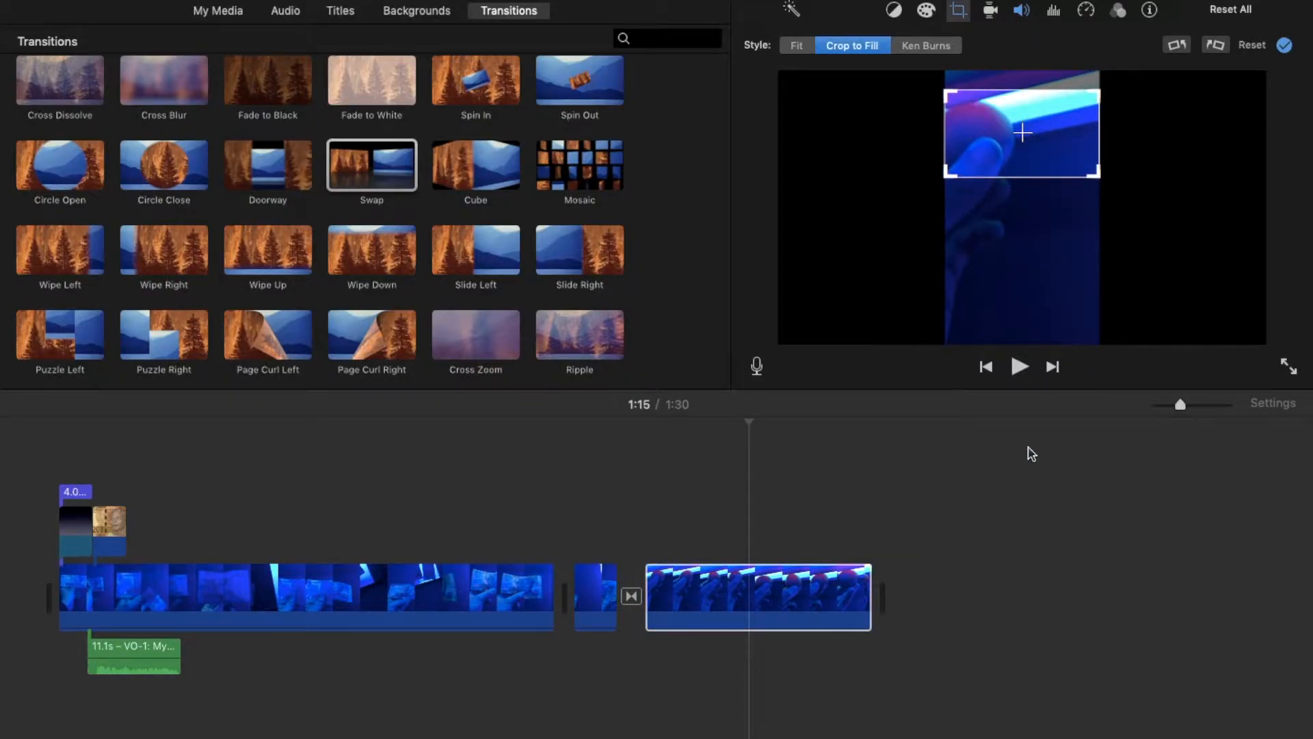
- Play the cropped last clip and return the playhead to near its beginning
{"action": "left_click", "coordinate": [1019, 369]}
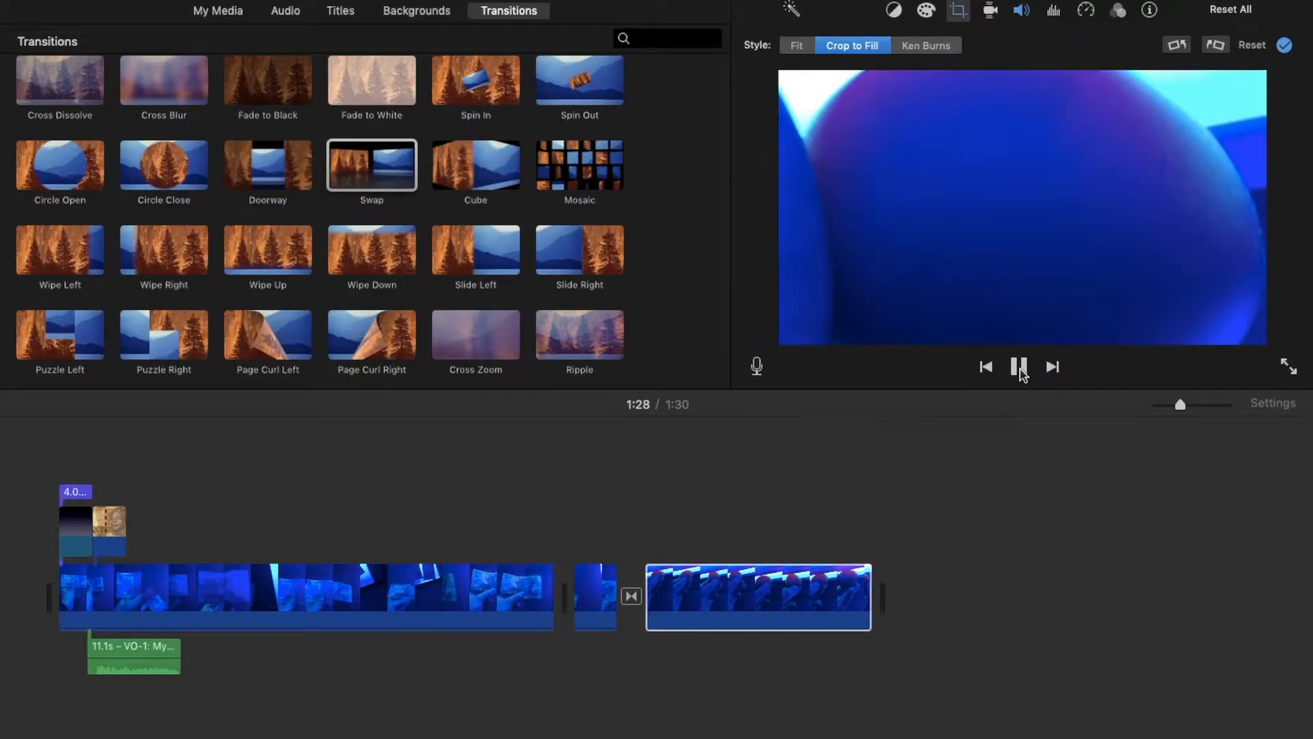
{"action": "left_click", "coordinate": [595, 595]}
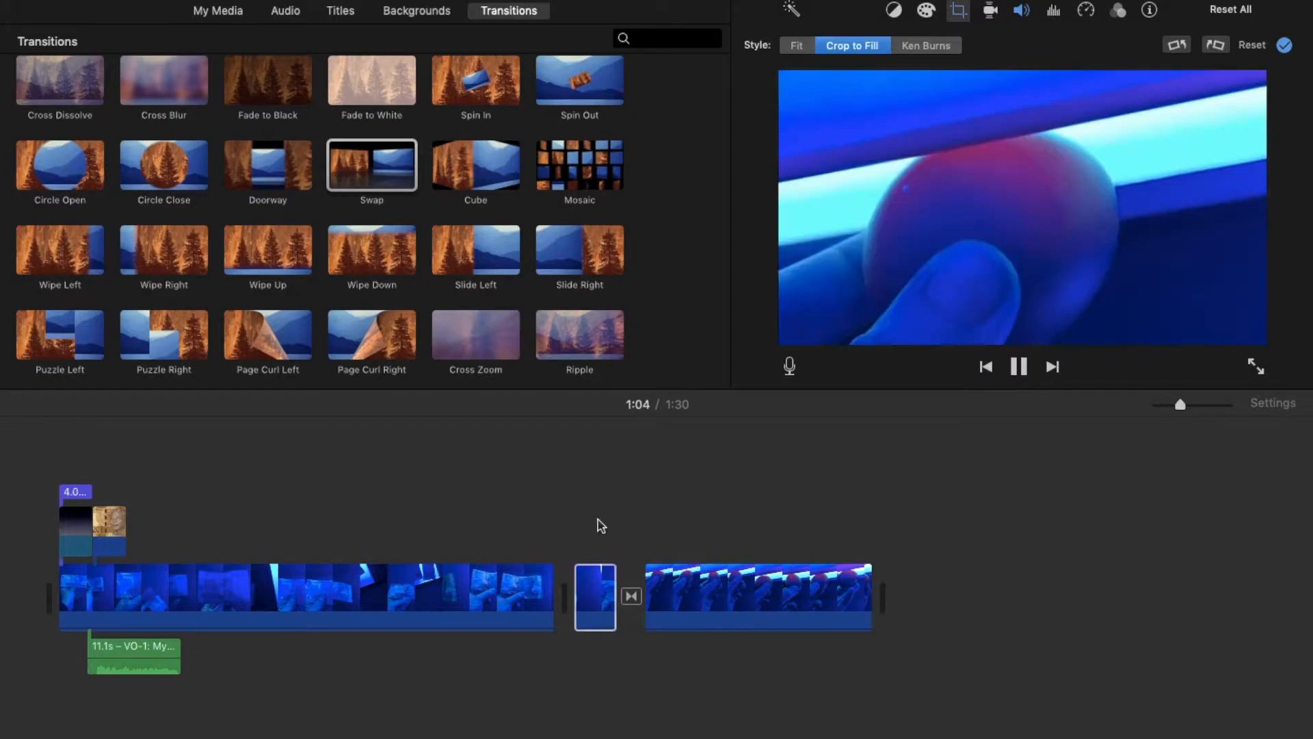
{"action": "left_click", "coordinate": [521, 608]}
{"action": "left_click", "coordinate": [664, 603]}
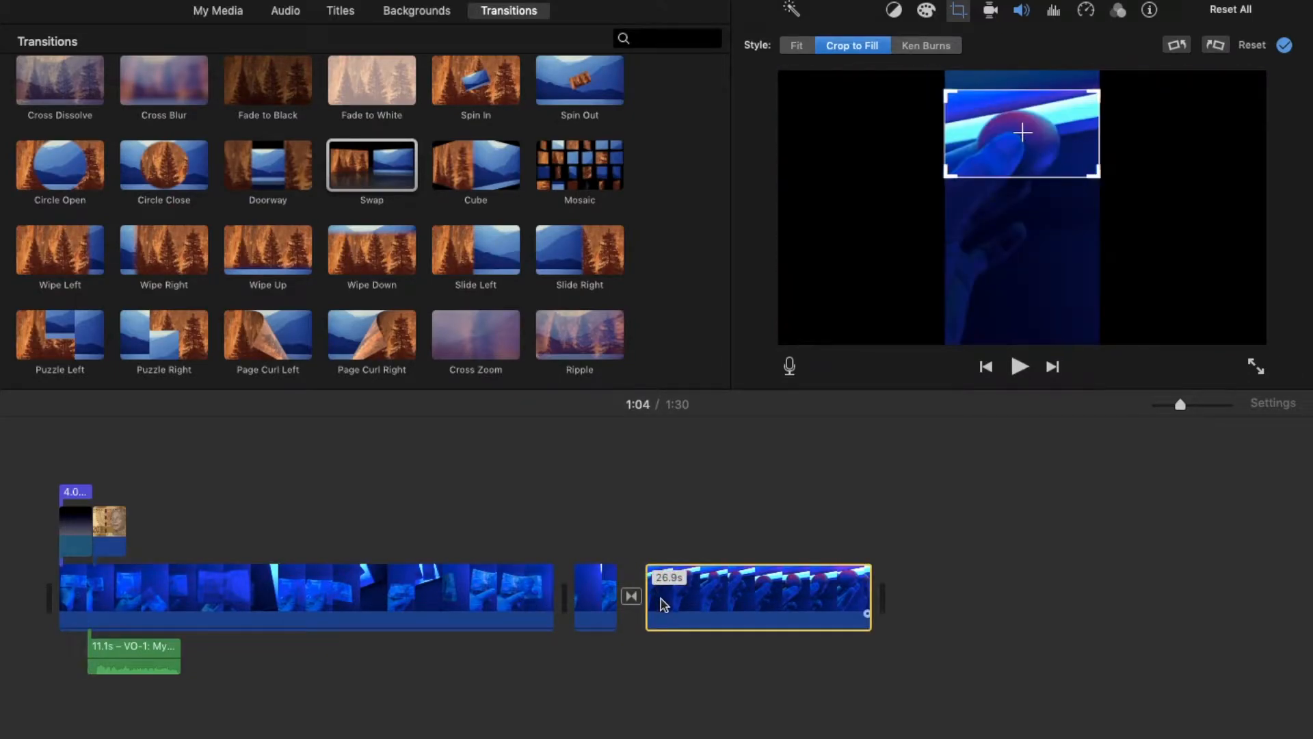
- Insert the Gradient - White title in the main track between the Swap transition and the last video clip
{"action": "left_click", "coordinate": [340, 12]}
{"action": "scroll", "coordinate": [411, 305], "scroll_direction": "down", "scroll_amount": 3}
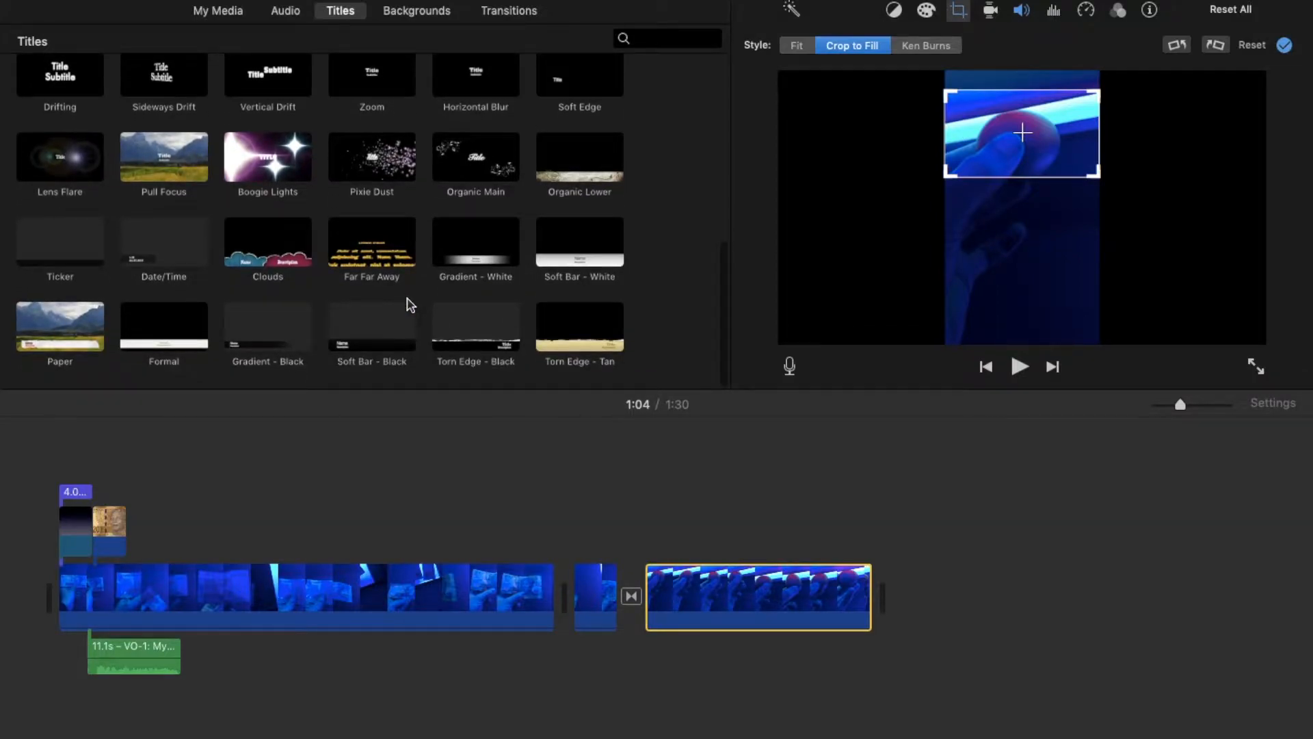
{"action": "left_click", "coordinate": [141, 257]}
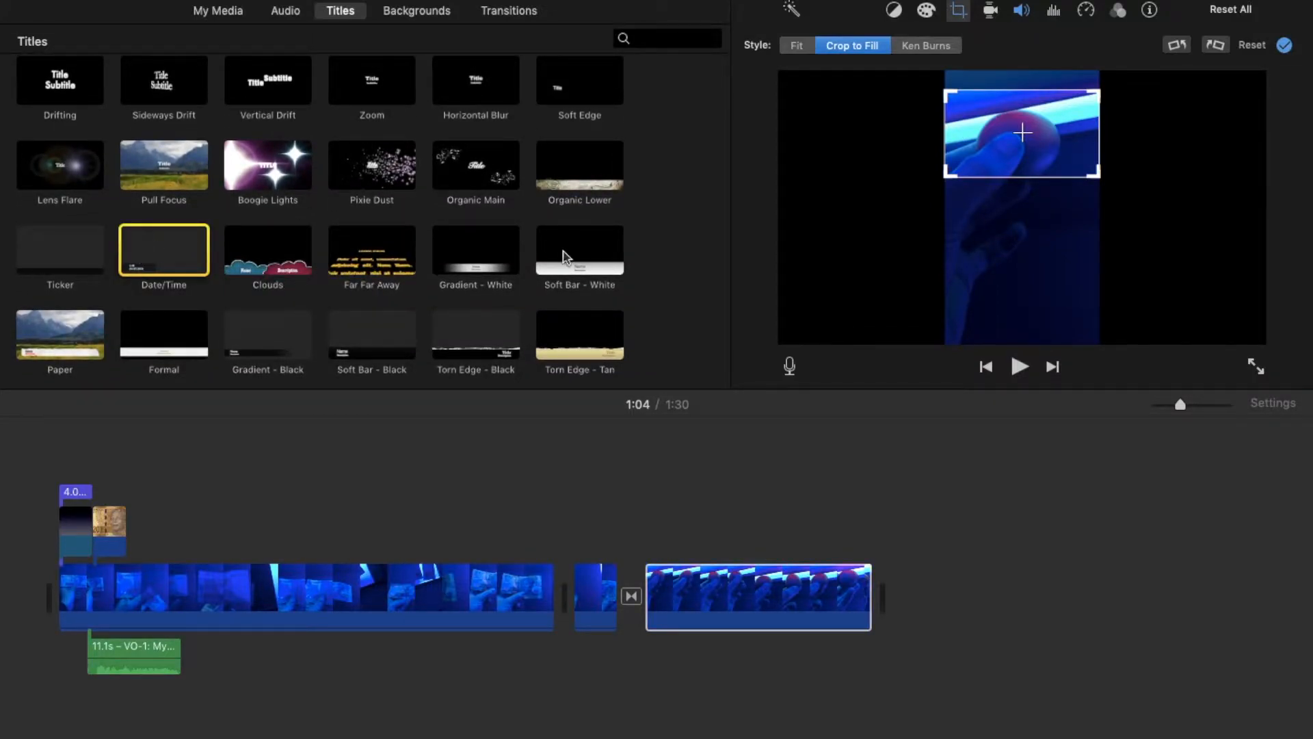
{"action": "left_click", "coordinate": [488, 266]}
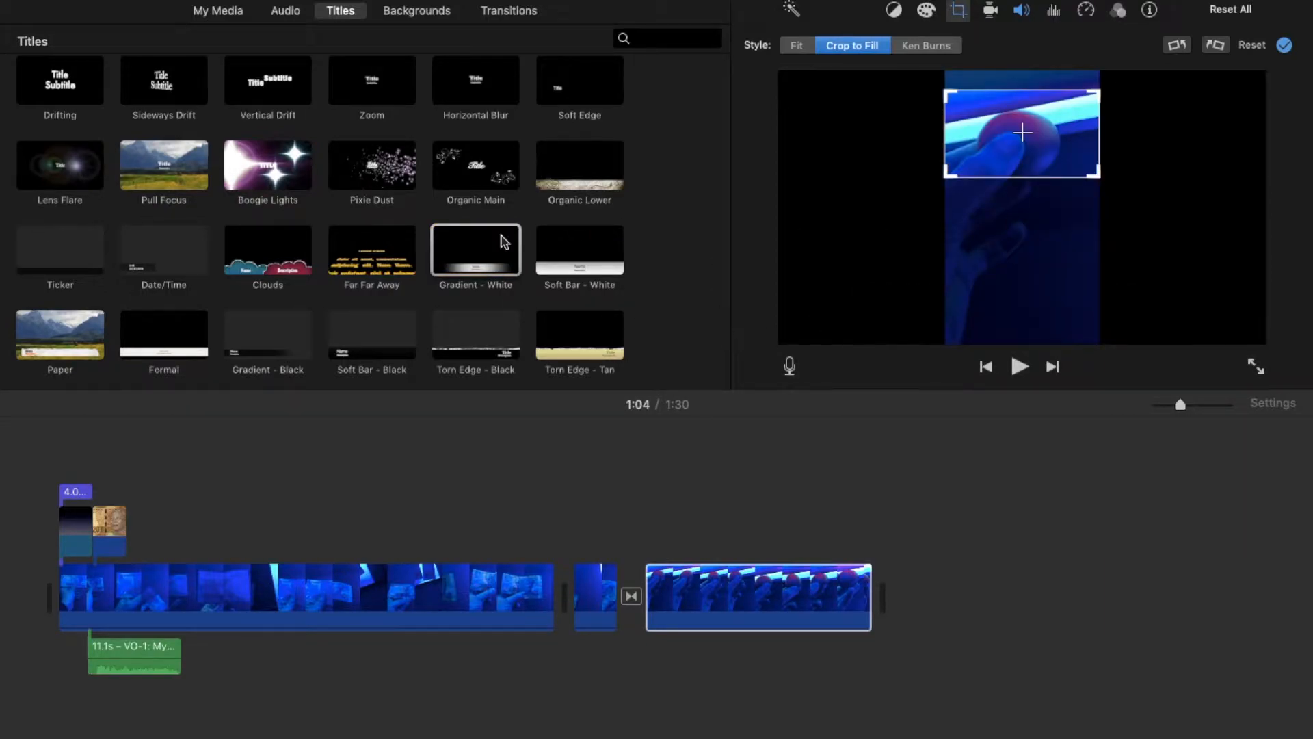
{"action": "left_click_drag", "start_coordinate": [472, 250], "coordinate": [644, 564]}
- Replace the Gradient - White title's name with "Egg shells" and its description with "Fluorescence"
{"action": "left_click", "coordinate": [1046, 297]}
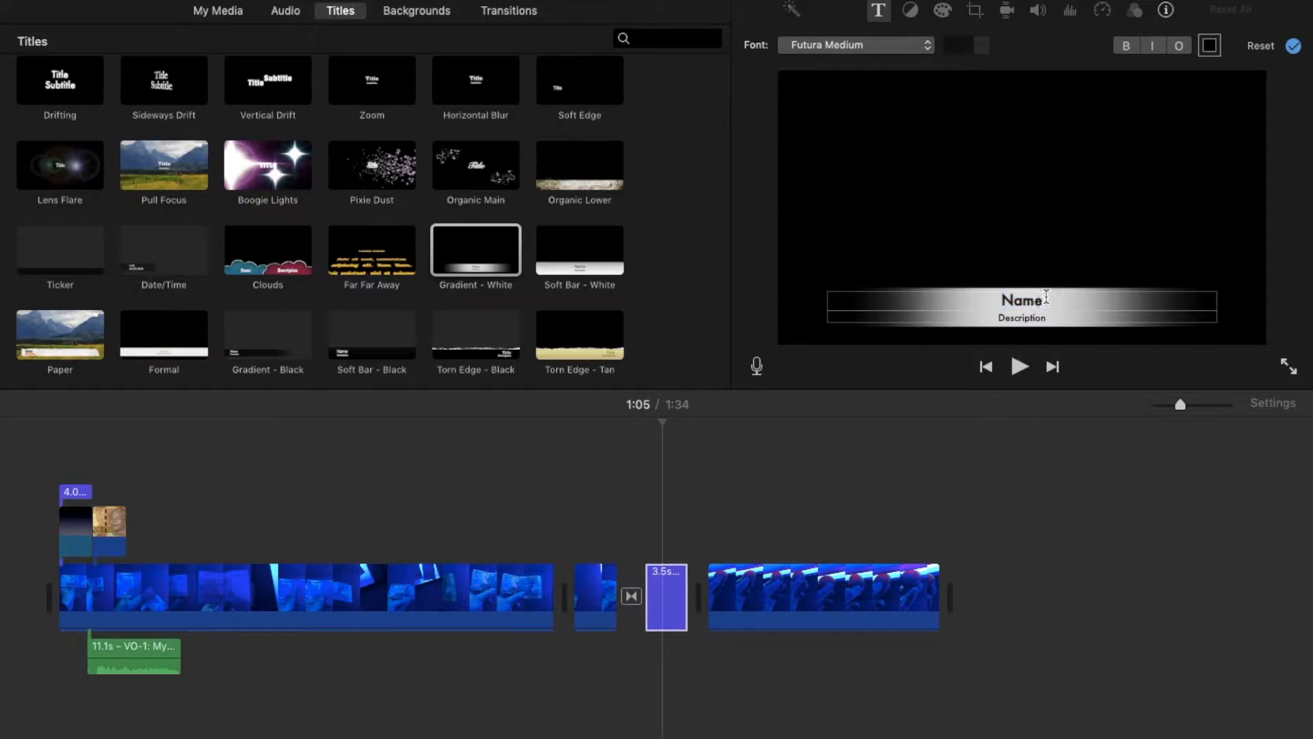
{"action": "key", "text": "BackSpace"}
{"action": "key", "text": "BackSpace"}
{"action": "type", "text": "Egg shells"}
{"action": "left_click", "coordinate": [1056, 315]}
{"action": "key", "text": "BackSpace"}
{"action": "key", "text": "BackSpace"}
{"action": "key", "text": "BackSpace"}
{"action": "key", "text": "BackSpace"}
{"action": "key", "text": "BackSpace"}
{"action": "key", "text": "BackSpace"}
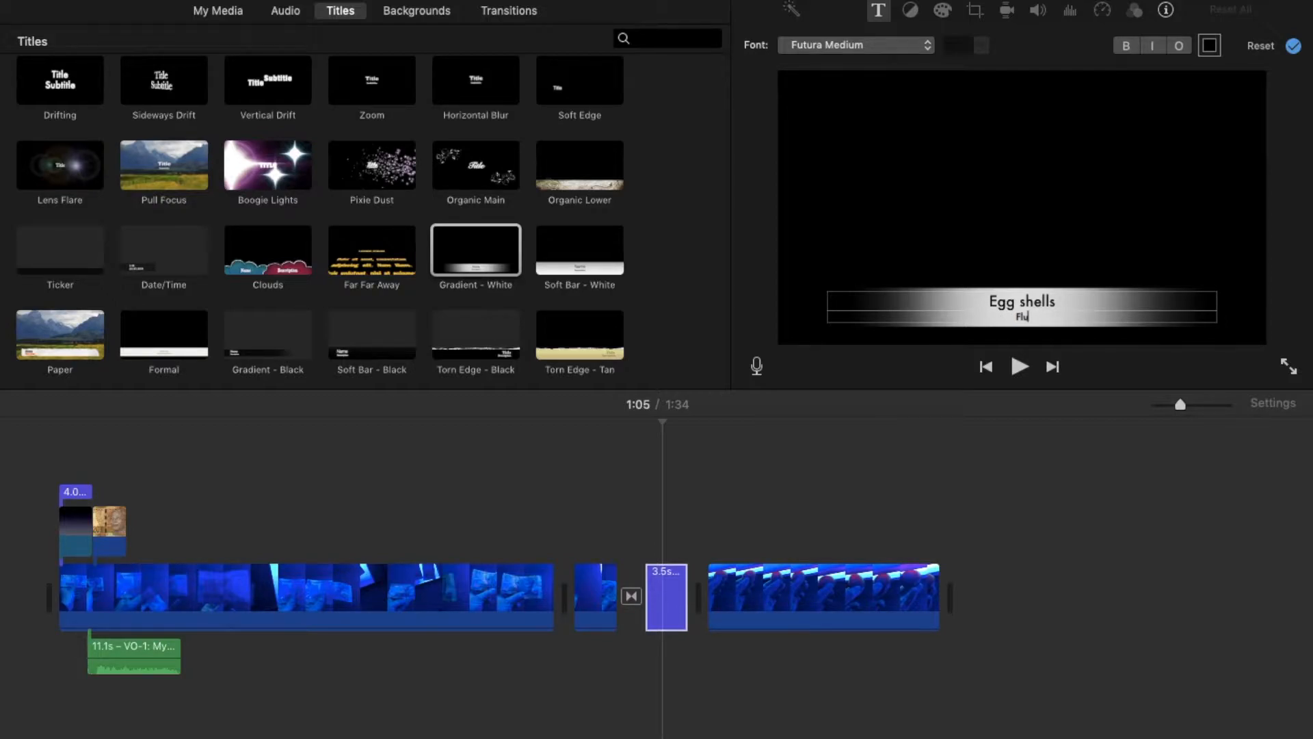
{"action": "type", "text": "Fluorescence"}
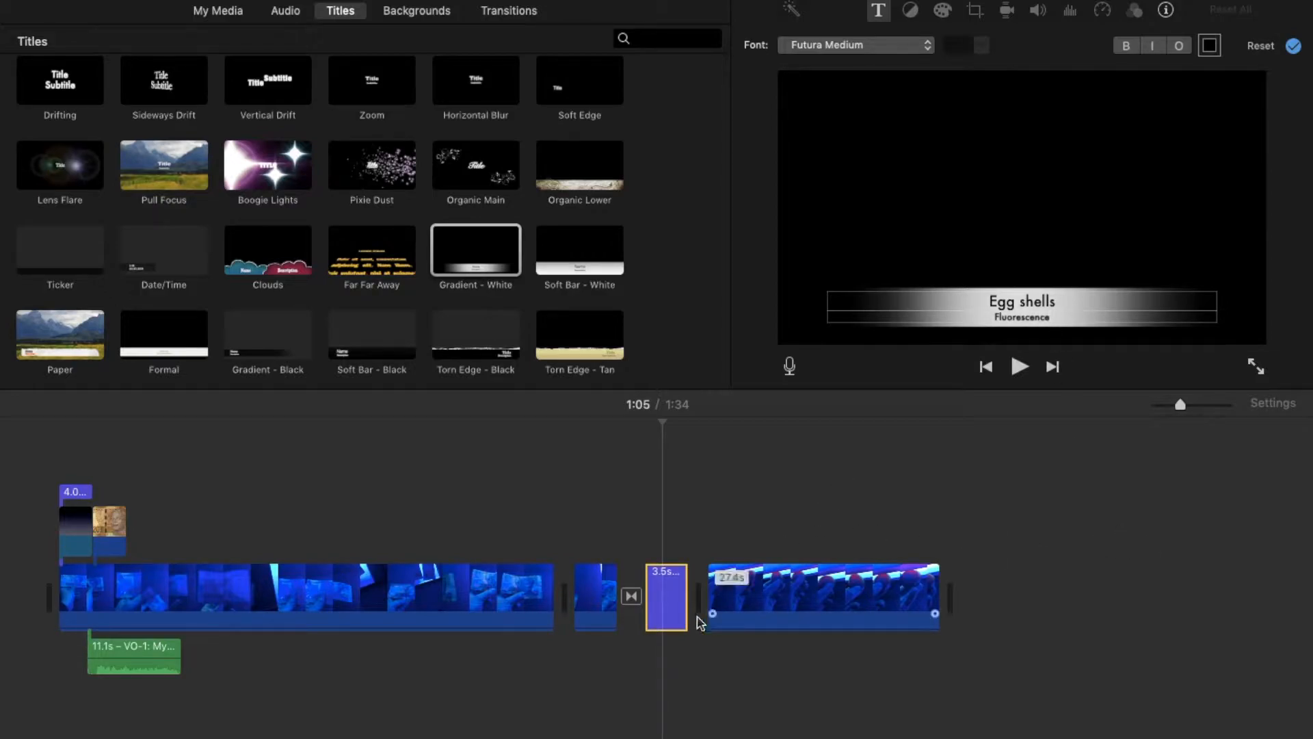
- Move the "Egg shells" title out of the main track and attach it above the start of the last video clip
{"action": "left_click", "coordinate": [667, 597]}
{"action": "left_click", "coordinate": [1020, 367]}
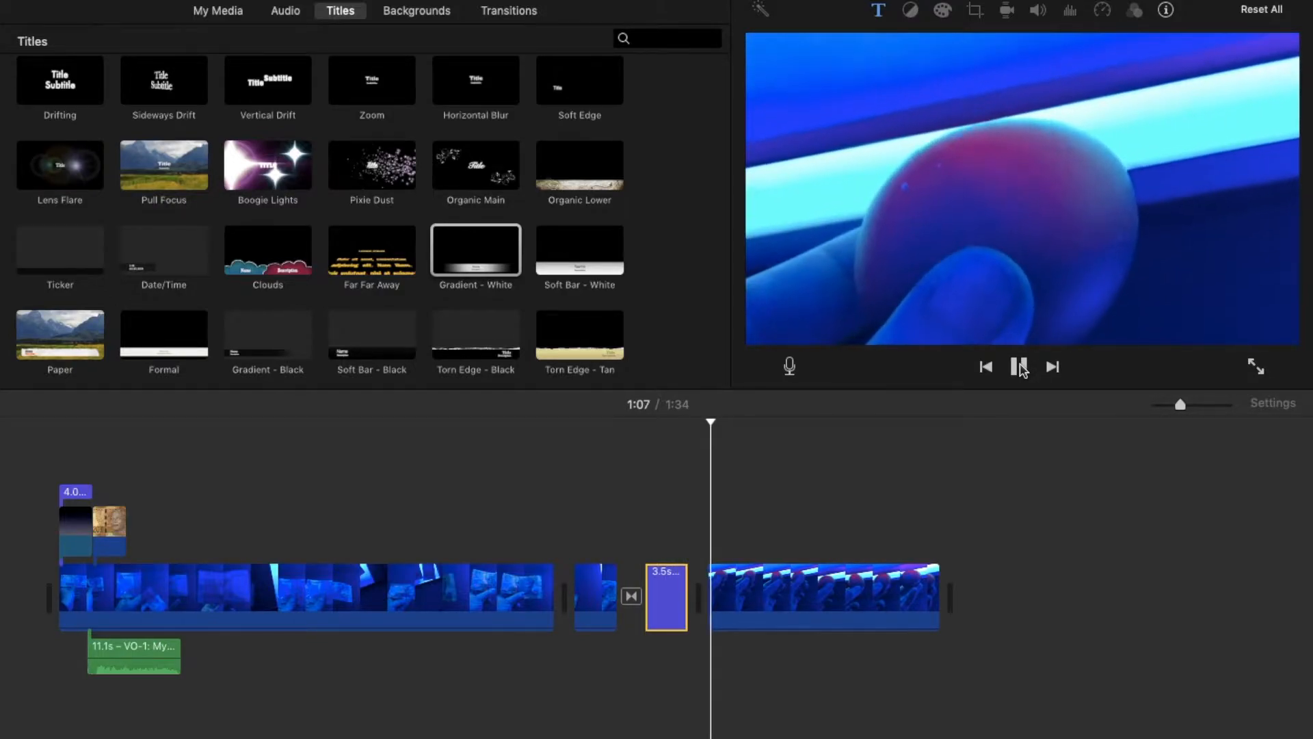
{"action": "right_click", "coordinate": [665, 599]}
{"action": "left_click", "coordinate": [656, 610]}
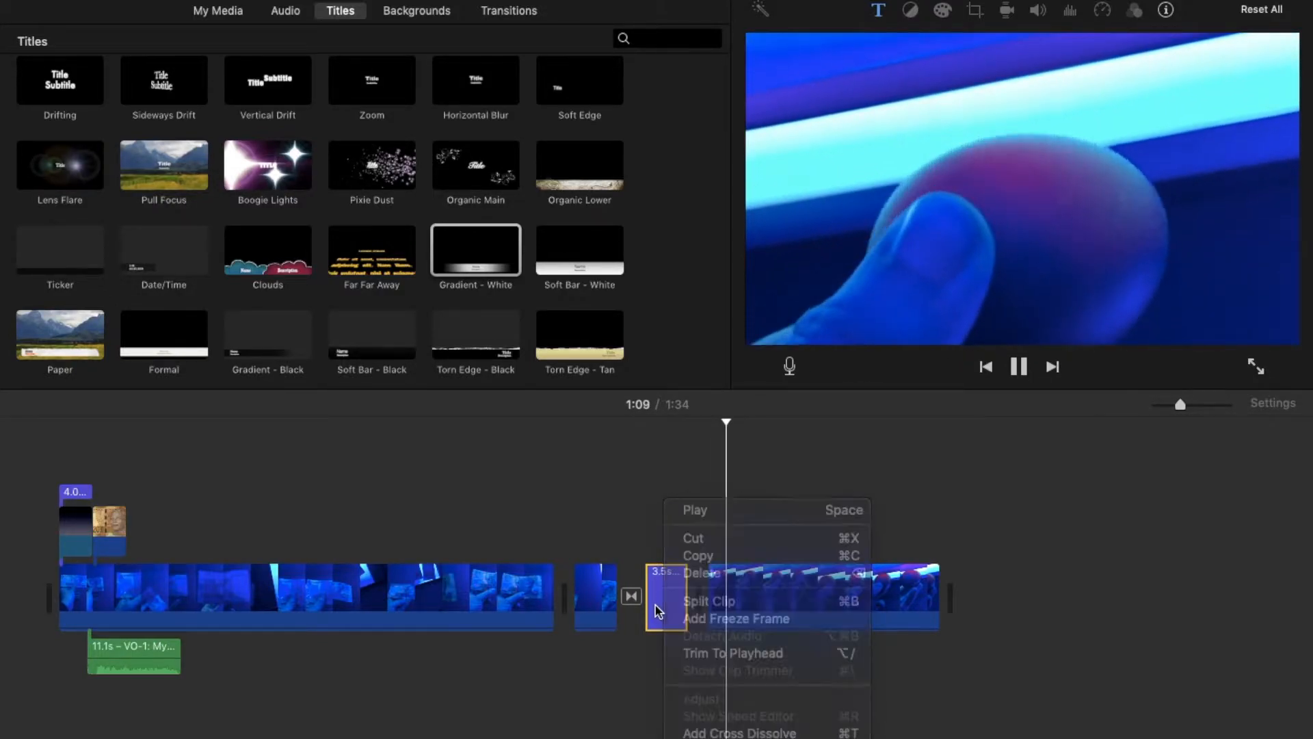
{"action": "left_click", "coordinate": [1019, 366]}
{"action": "mouse_move", "coordinate": [665, 598]}
{"action": "left_mouse_down"}
{"action": "mouse_move", "coordinate": [730, 582]}
{"action": "mouse_move", "coordinate": [732, 542]}
{"action": "mouse_move", "coordinate": [668, 546]}
{"action": "left_mouse_up"}
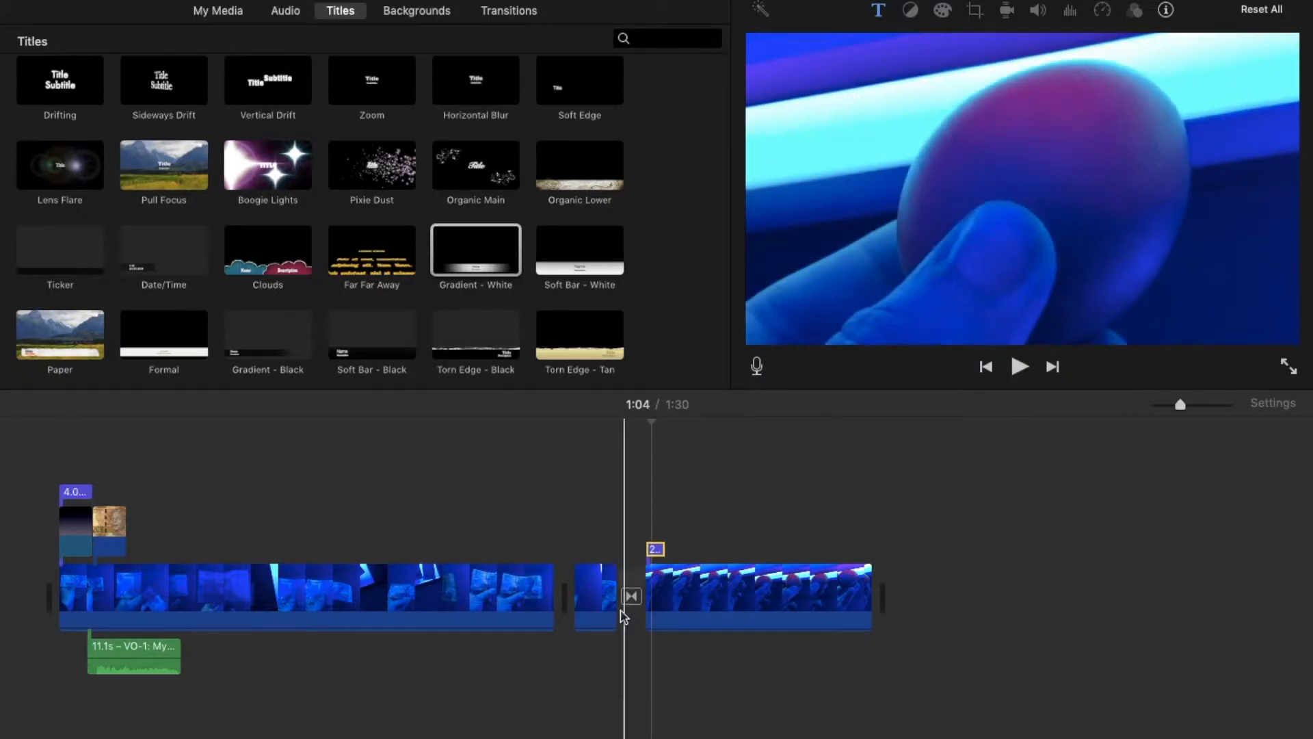
- Play from the short middle clip through the Swap transition to preview the title over the last clip
{"action": "left_click", "coordinate": [603, 605]}
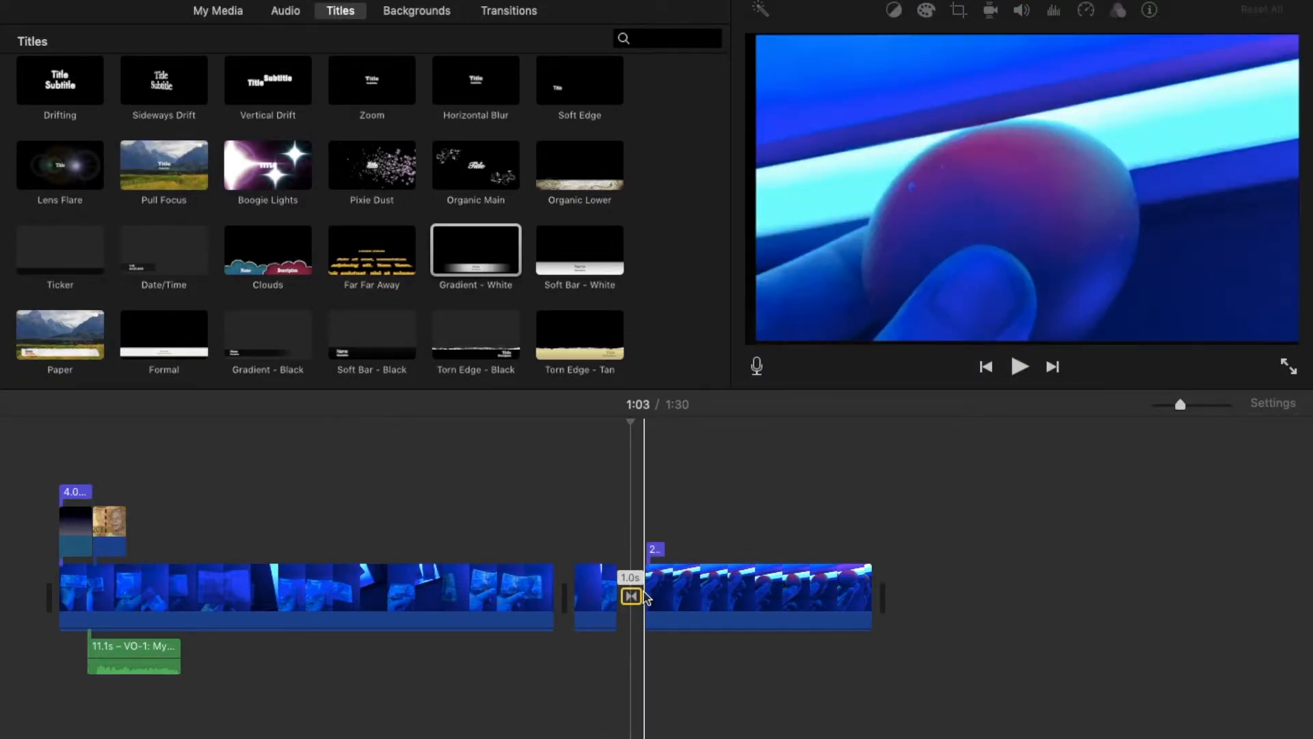
{"action": "left_click", "coordinate": [1019, 366]}
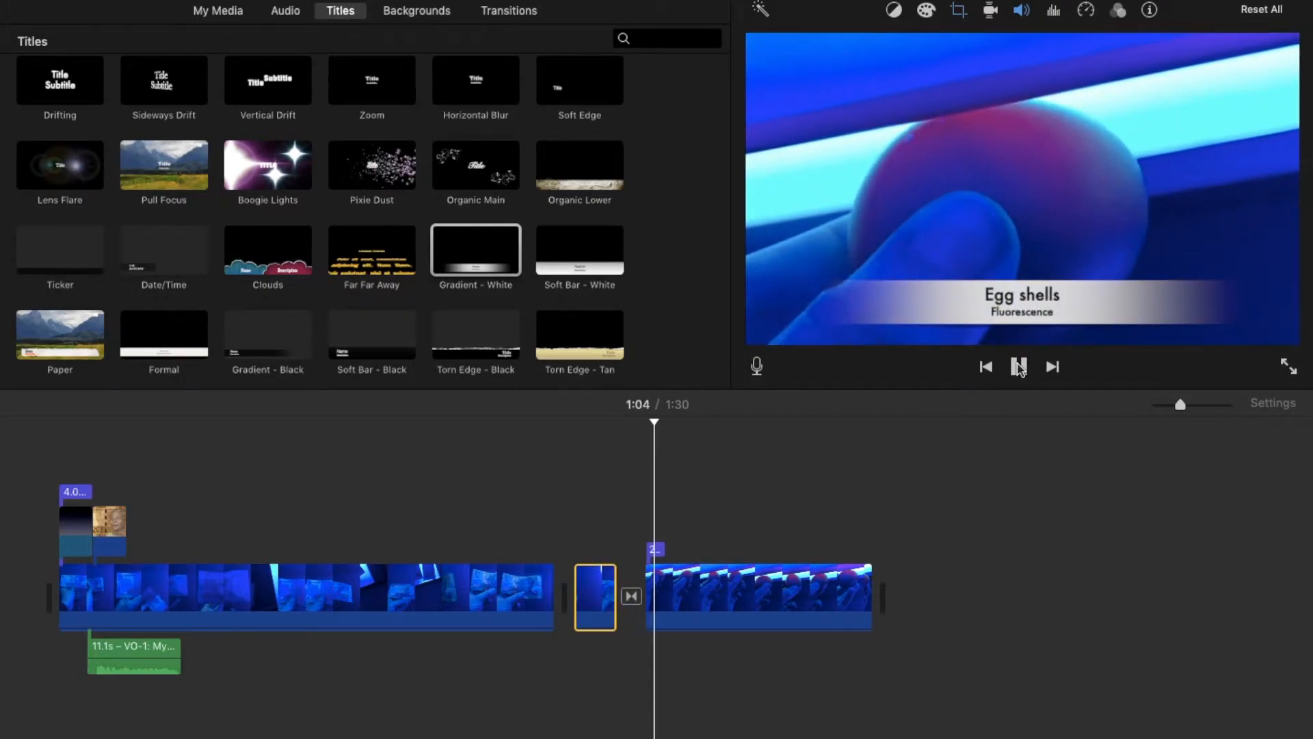
{"action": "left_click", "coordinate": [1019, 367]}
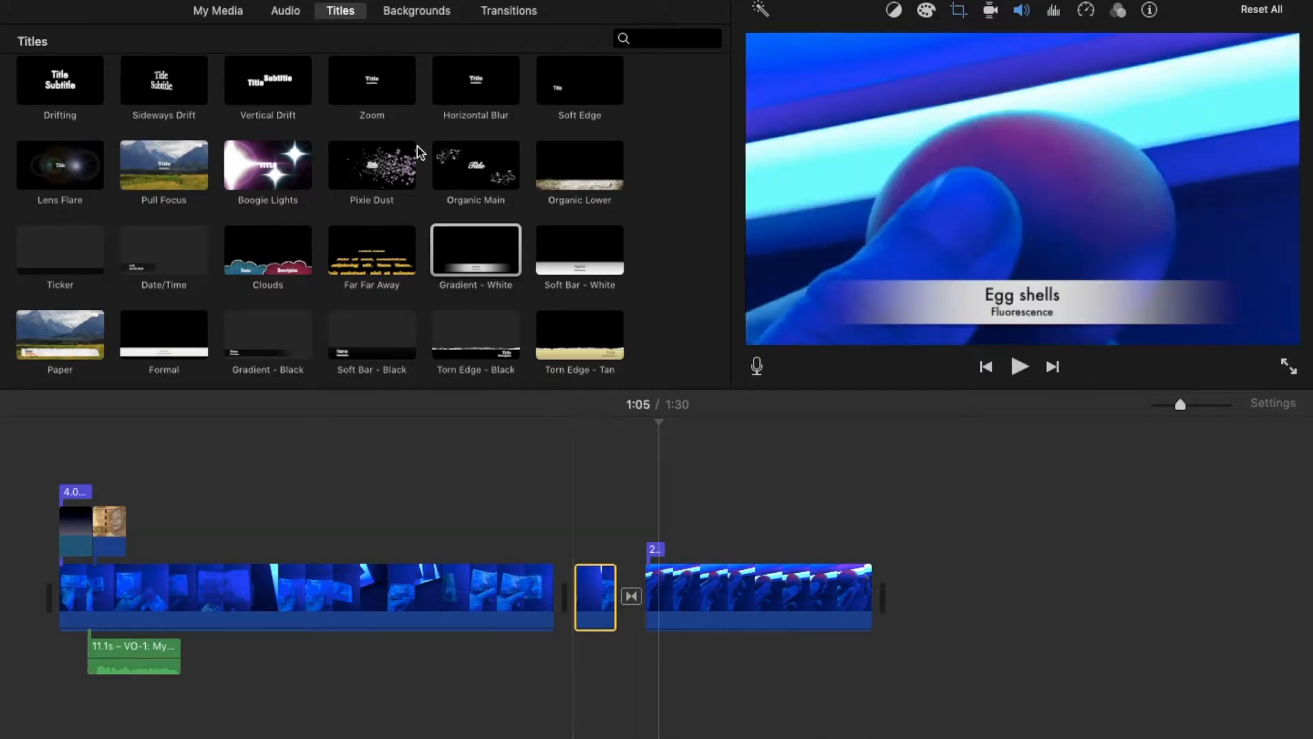
- Look through the available titles, transitions, and maps and backgrounds
{"action": "scroll", "coordinate": [435, 145], "scroll_direction": "down", "scroll_amount": 1}
{"action": "left_click", "coordinate": [344, 13]}
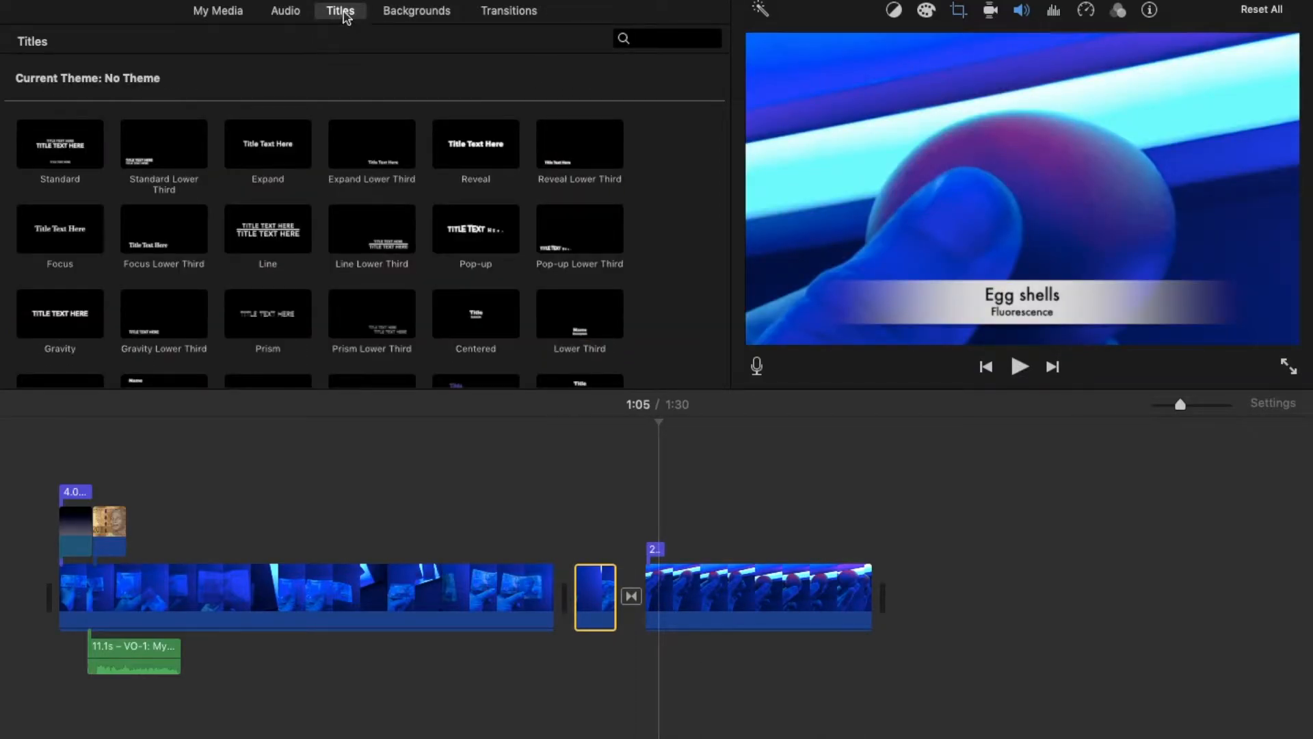
{"action": "left_click", "coordinate": [512, 11]}
{"action": "left_click", "coordinate": [429, 26]}
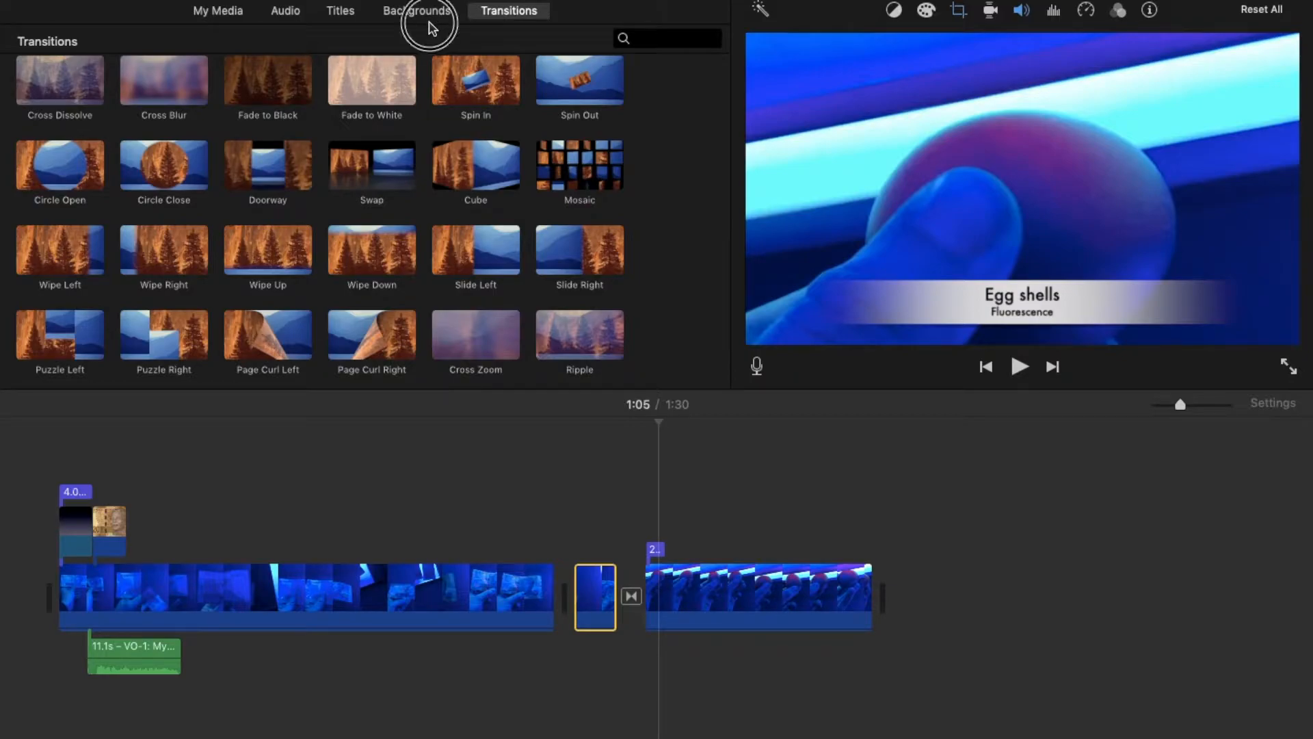
{"action": "left_click", "coordinate": [429, 14]}
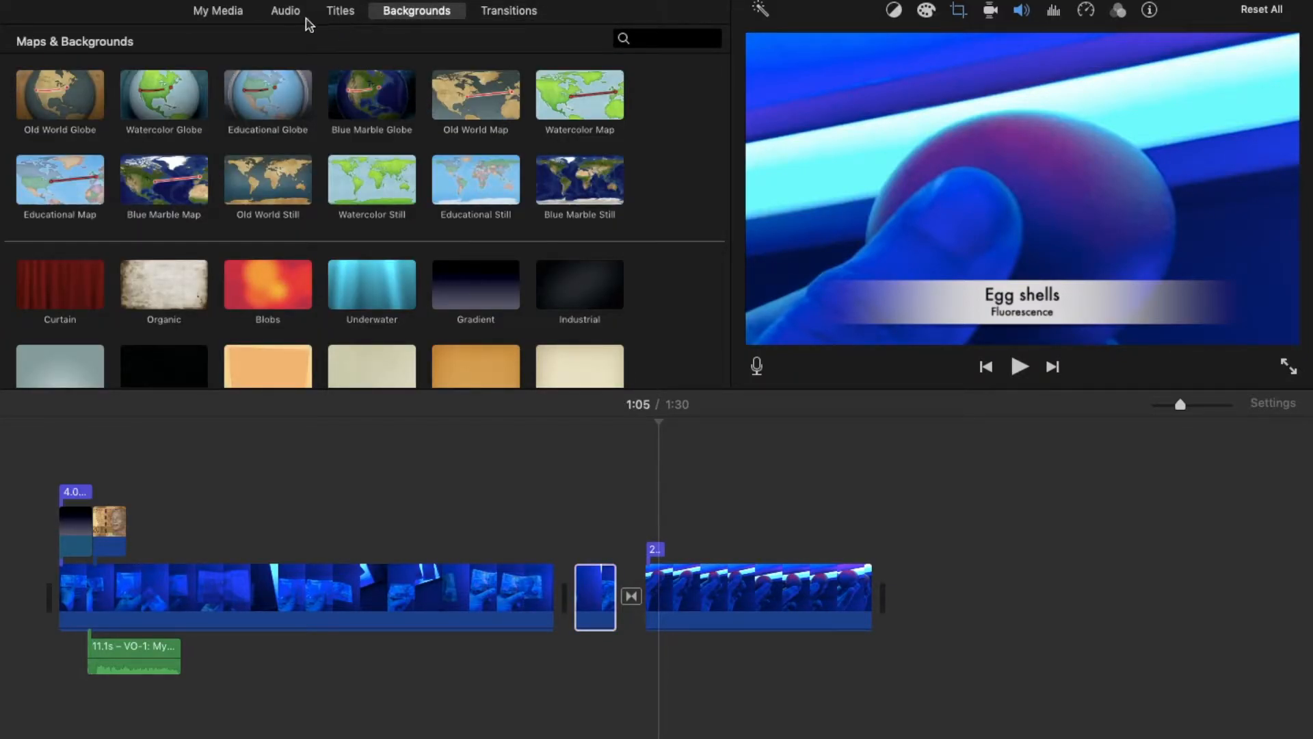
- Browse the sound effects and preview Ambient Effect 2
{"action": "left_click", "coordinate": [285, 14]}
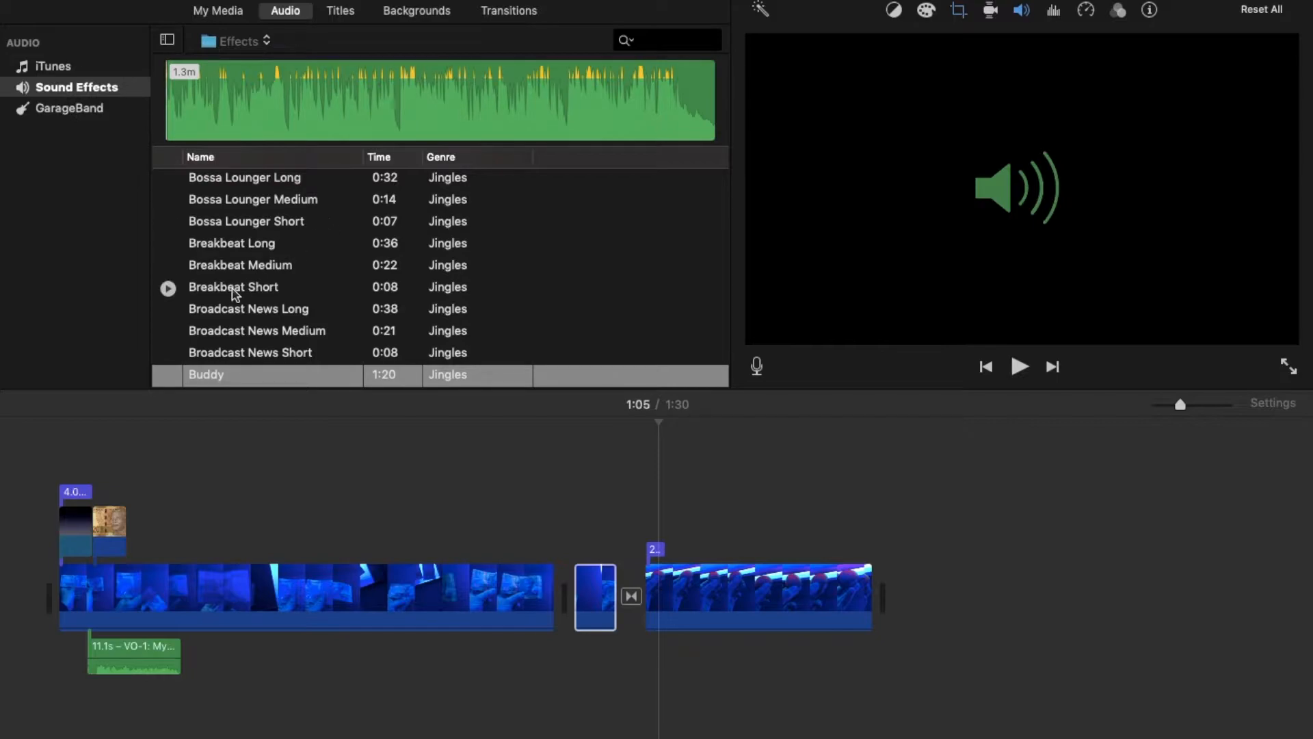
{"action": "scroll", "coordinate": [234, 293], "scroll_direction": "down", "scroll_amount": 10}
{"action": "scroll", "coordinate": [235, 294], "scroll_direction": "down", "scroll_amount": 20}
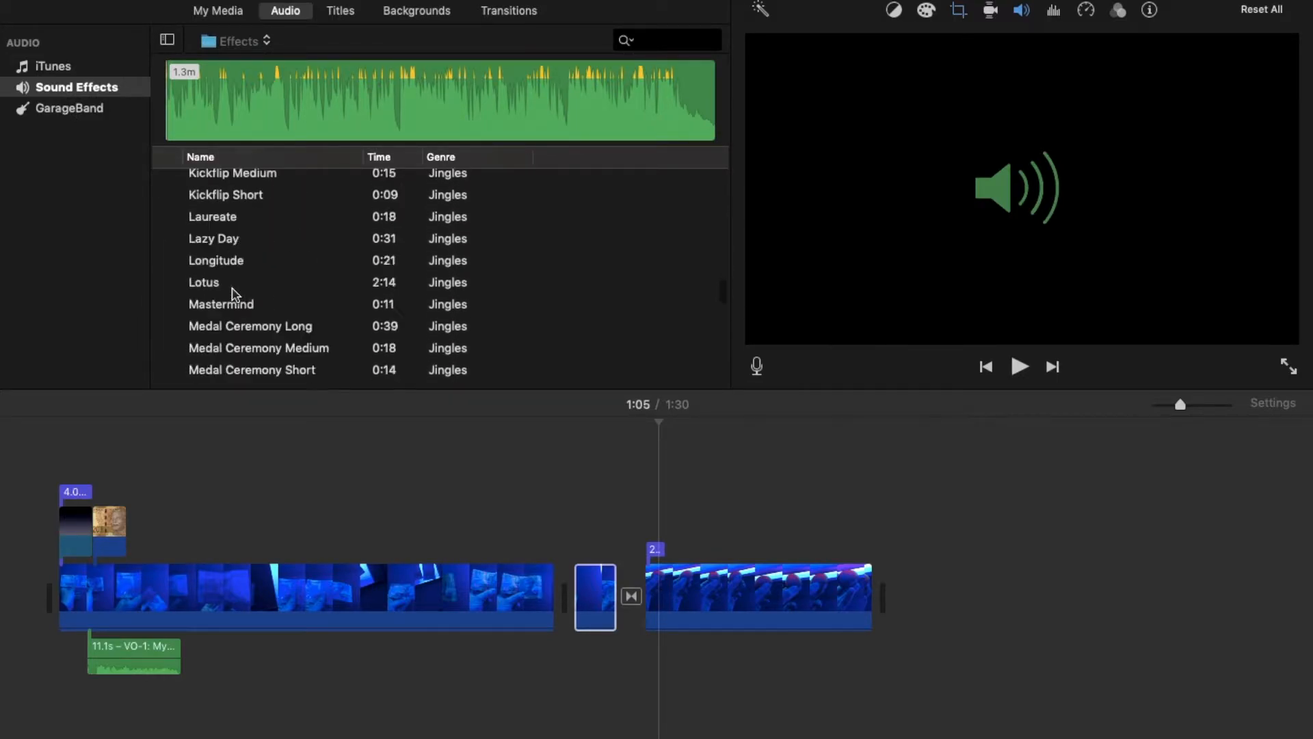
{"action": "scroll", "coordinate": [235, 294], "scroll_direction": "up", "scroll_amount": 15}
{"action": "scroll", "coordinate": [234, 294], "scroll_direction": "up", "scroll_amount": 20}
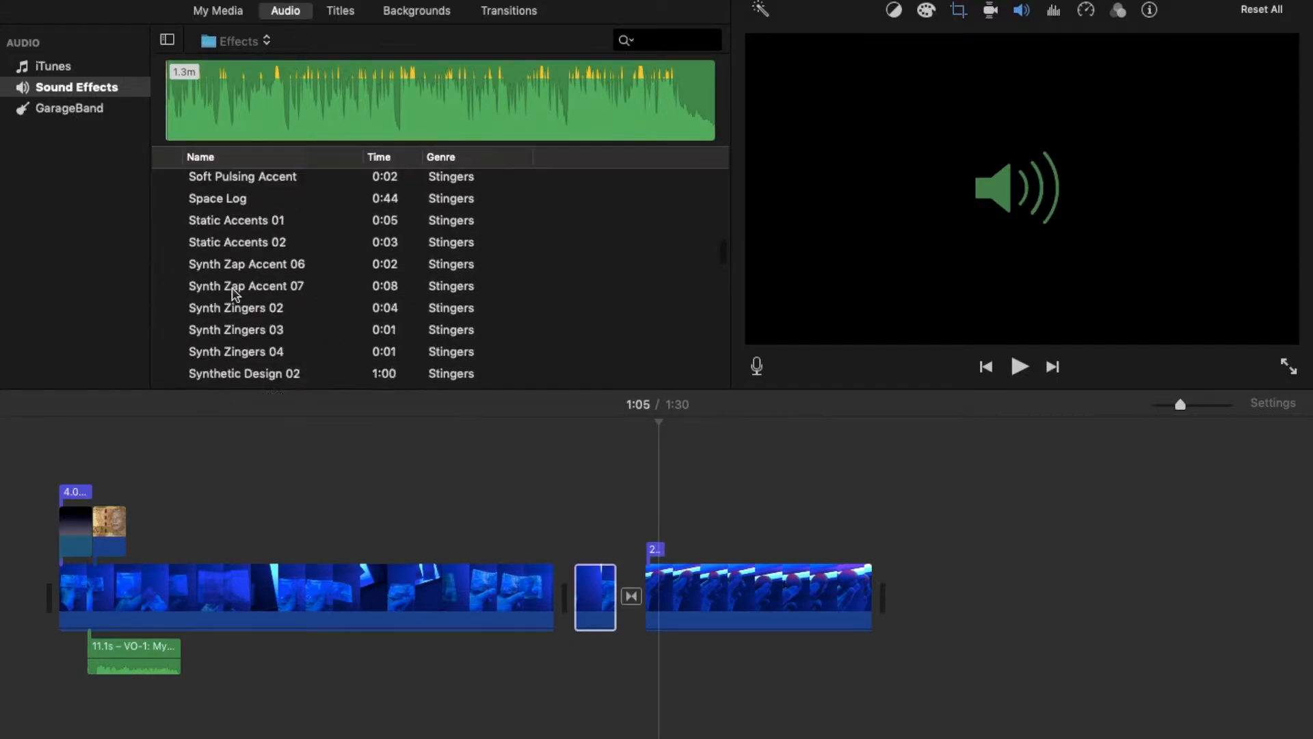
{"action": "mouse_move", "coordinate": [235, 293]}
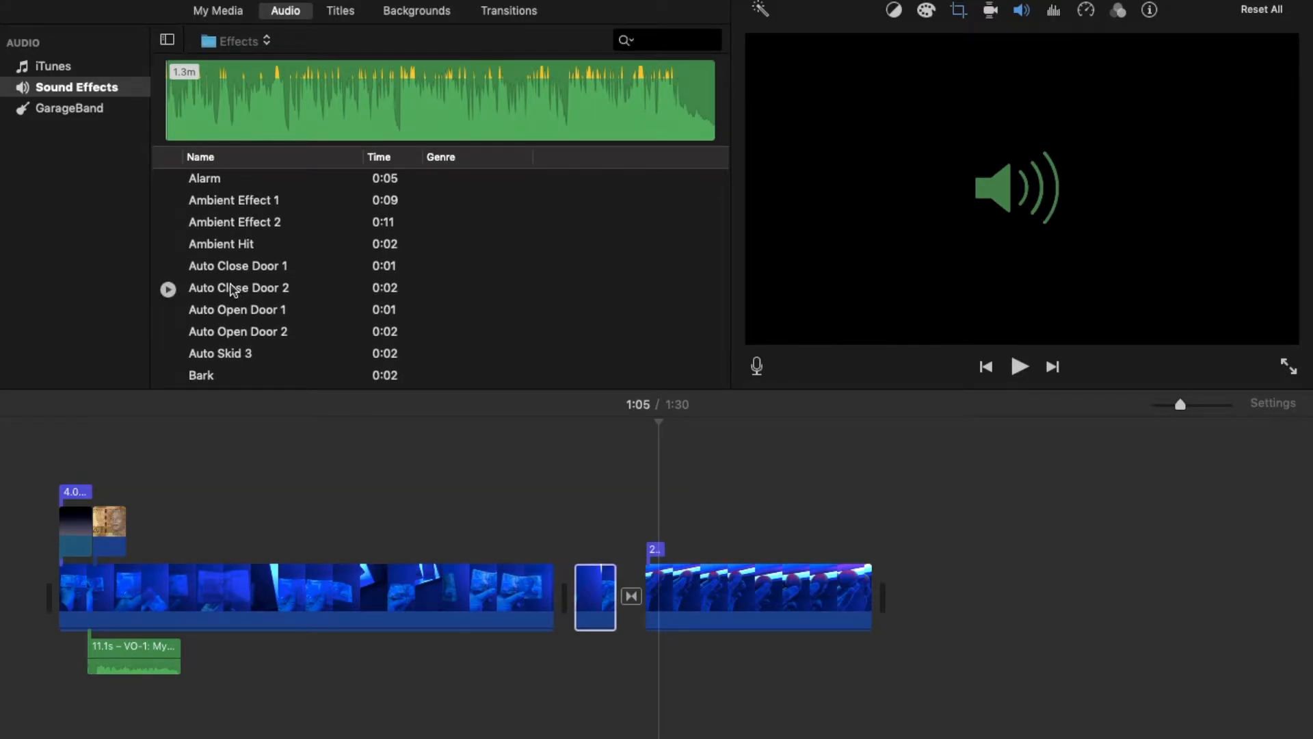
{"action": "mouse_move", "coordinate": [171, 231]}
{"action": "left_click", "coordinate": [169, 229]}
{"action": "left_click", "coordinate": [170, 228]}
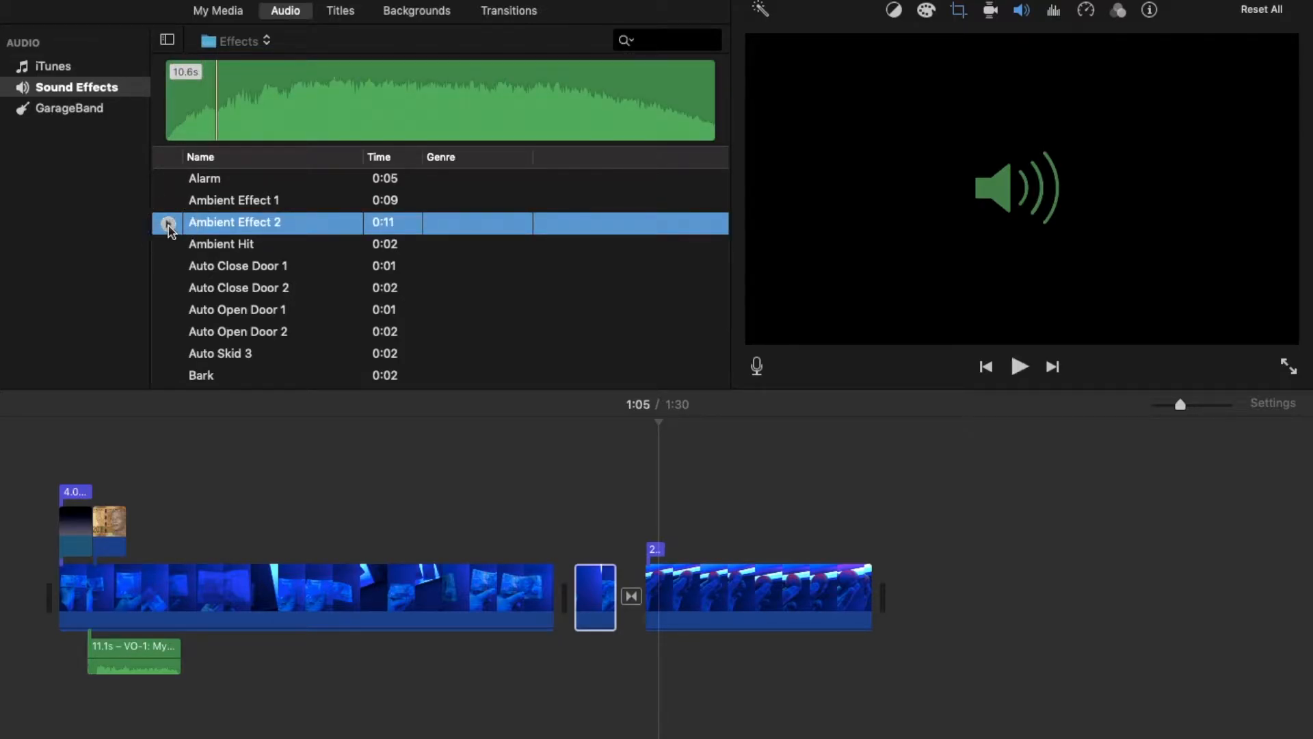
- Look further through the stingers and jingles and preview Chaise Lounge Long
{"action": "scroll", "coordinate": [308, 338], "scroll_direction": "down", "scroll_amount": 20}
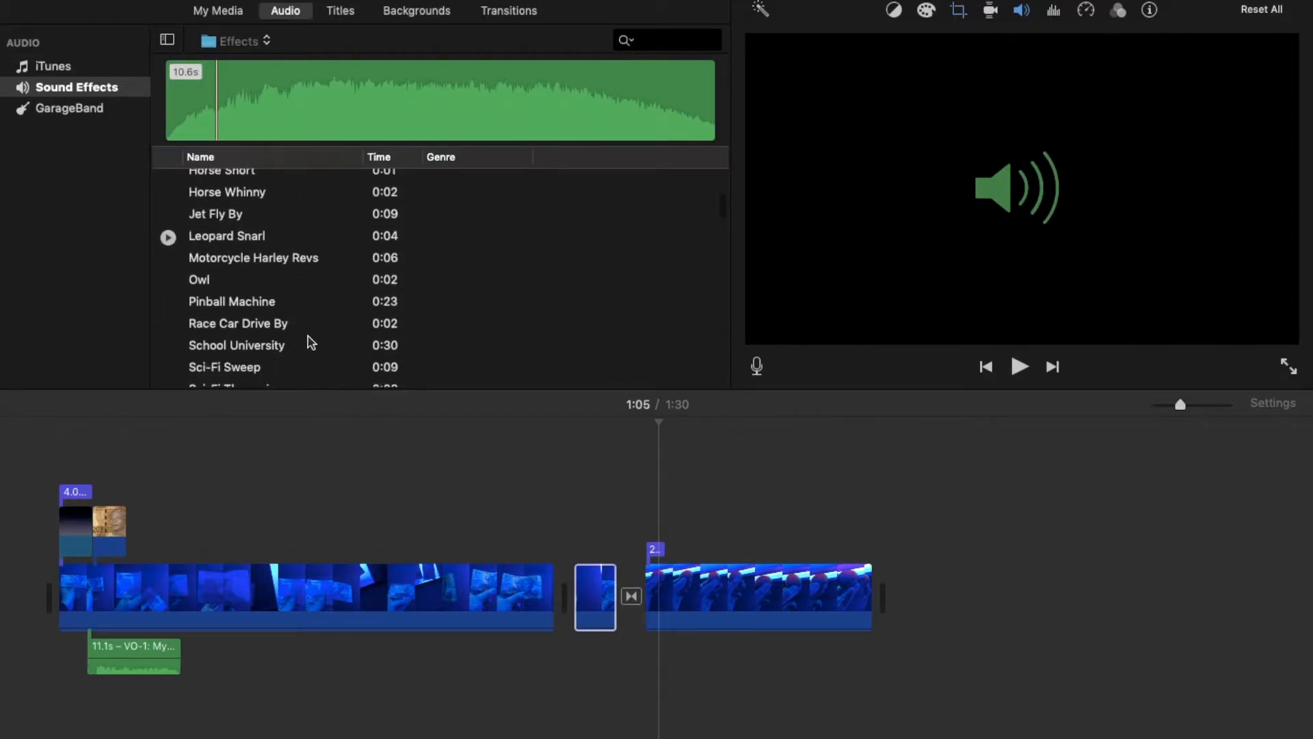
{"action": "scroll", "coordinate": [308, 338], "scroll_direction": "down", "scroll_amount": 20}
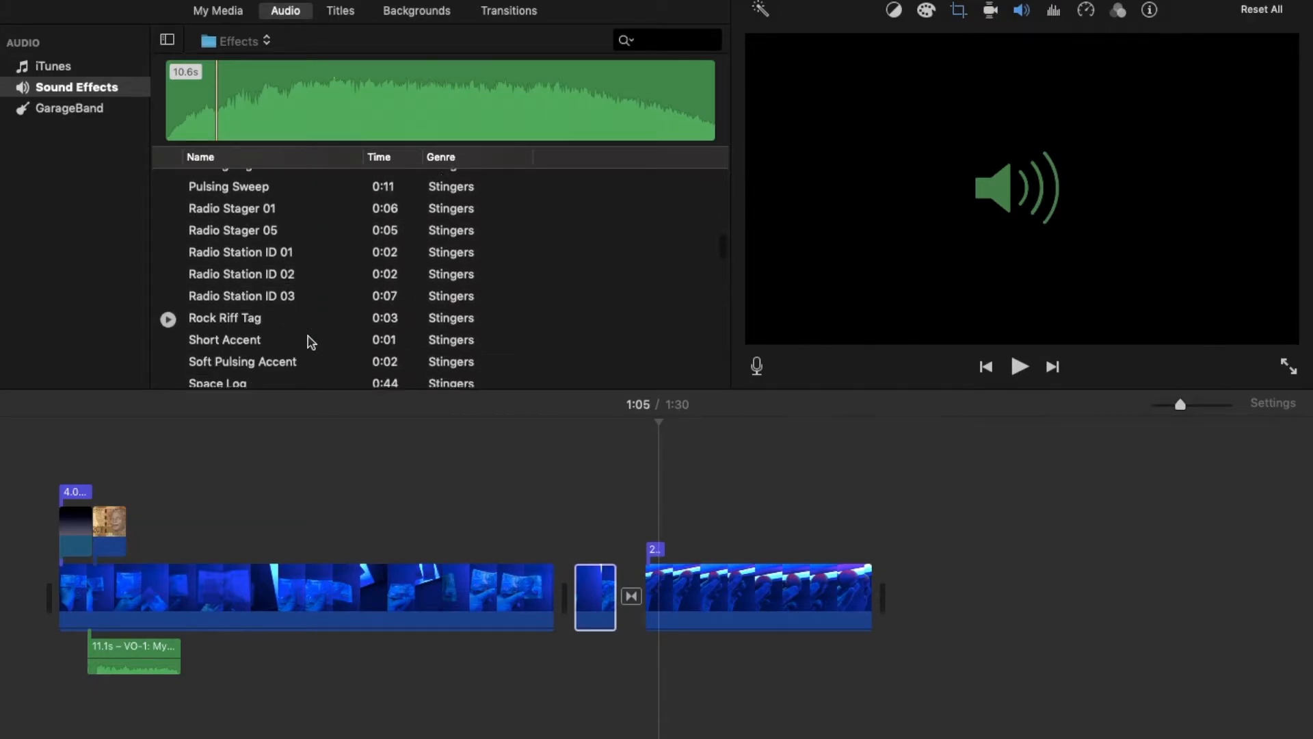
{"action": "scroll", "coordinate": [309, 340], "scroll_direction": "down", "scroll_amount": 15}
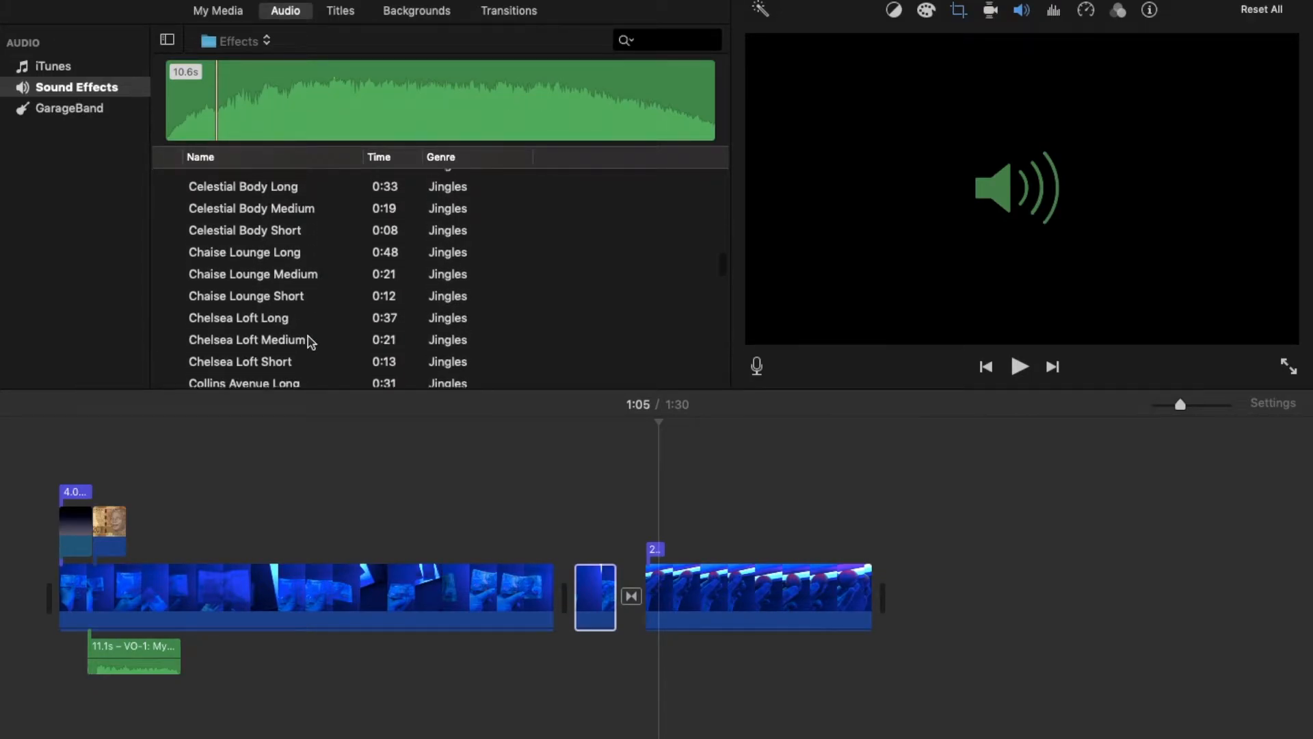
{"action": "left_click", "coordinate": [167, 251]}
{"action": "left_click", "coordinate": [167, 251]}
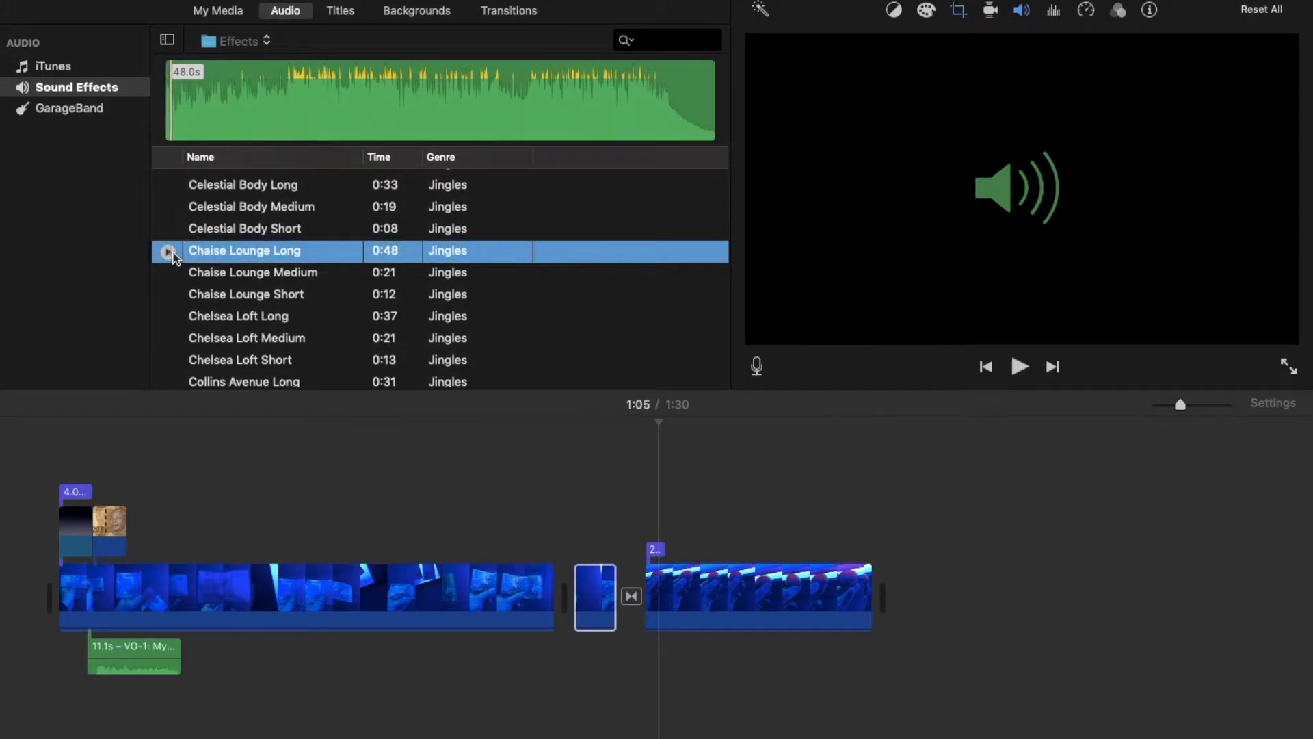
{"action": "scroll", "coordinate": [319, 311], "scroll_direction": "down", "scroll_amount": 20}
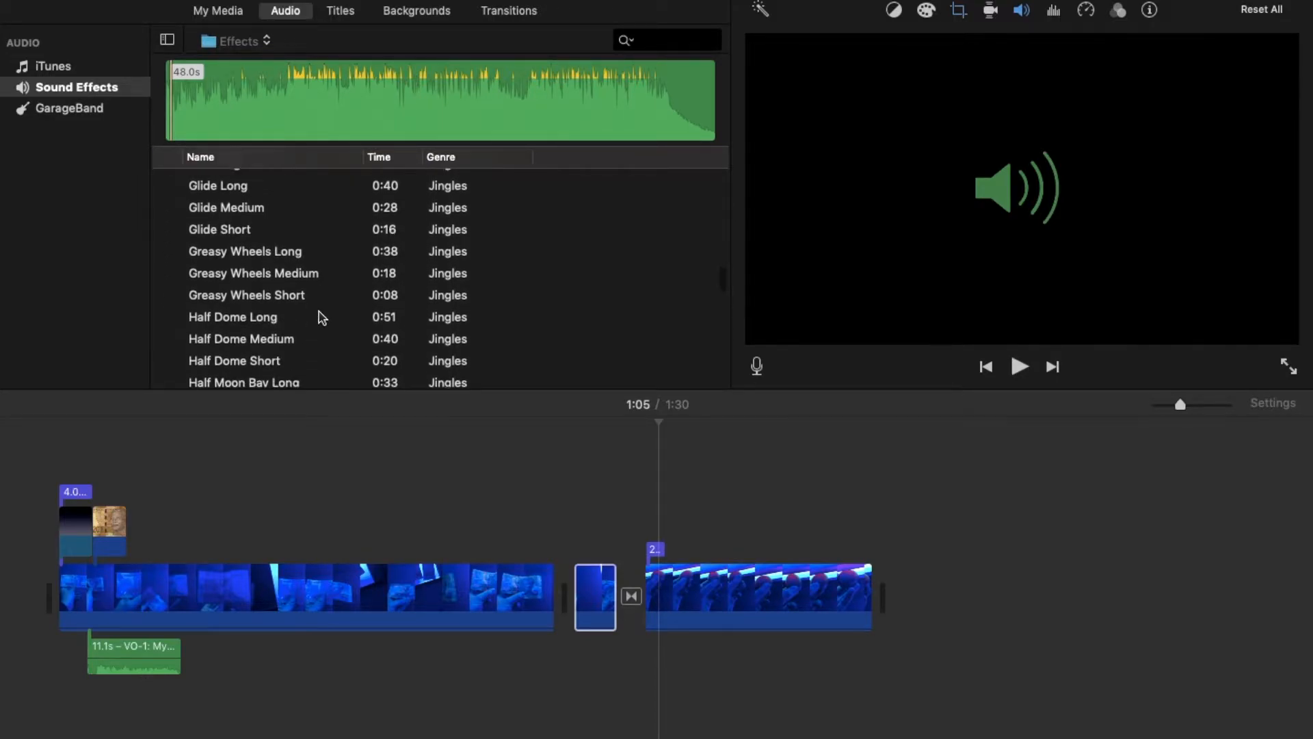
{"action": "scroll", "coordinate": [319, 311], "scroll_direction": "down", "scroll_amount": 10}
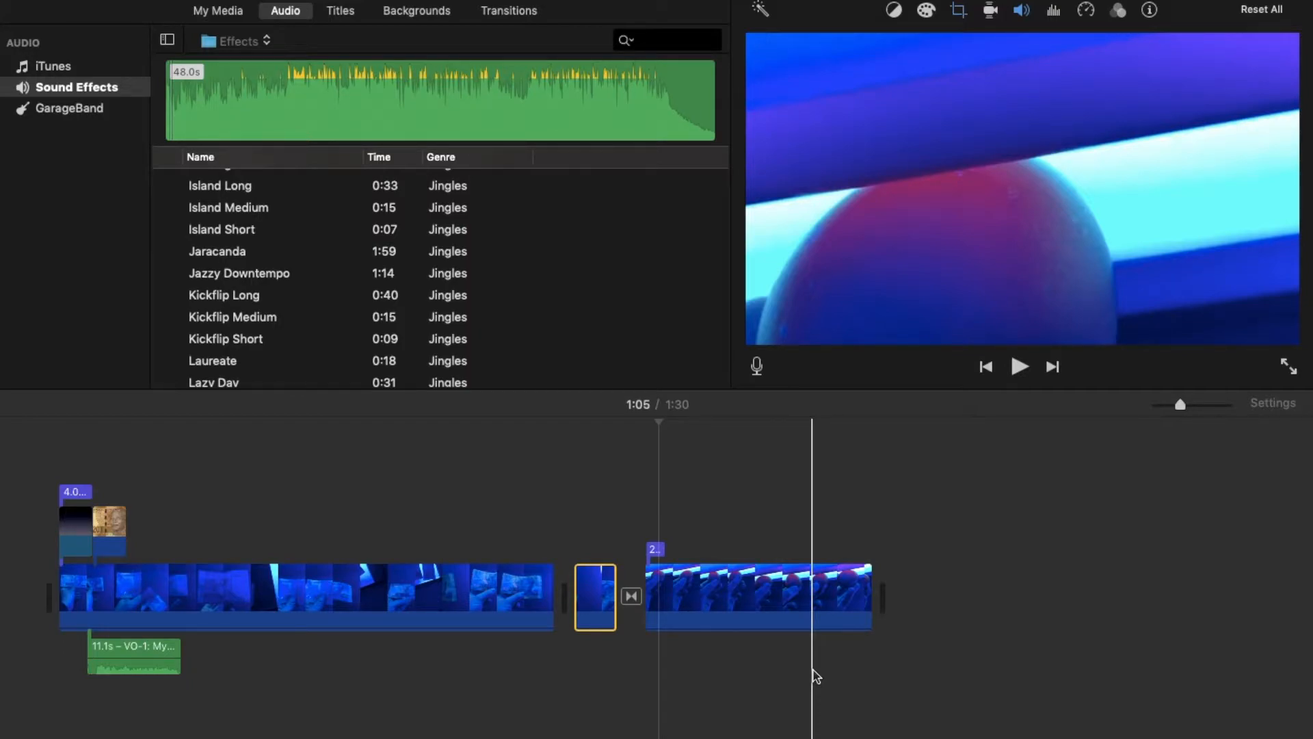
- Try the color saturation and color temperature adjustments on the short middle clip and bring both back to neutral
{"action": "left_click", "coordinate": [992, 11]}
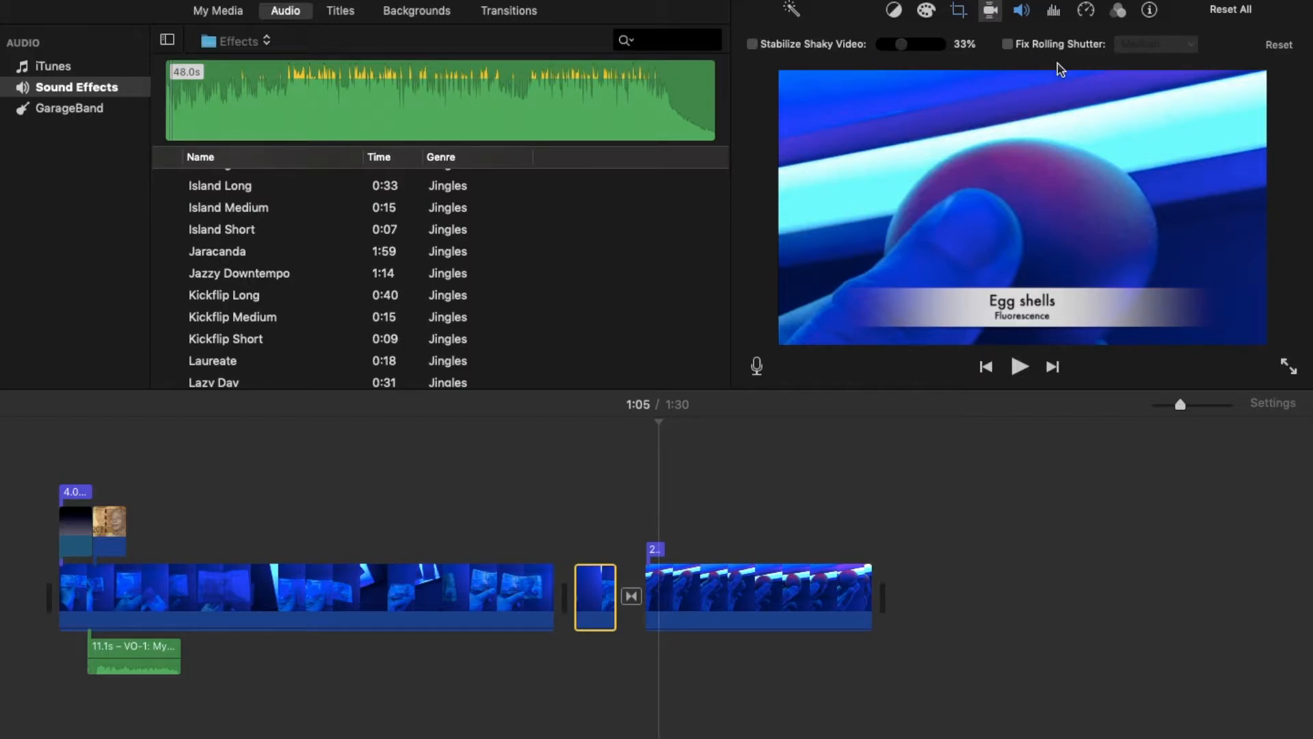
{"action": "left_click", "coordinate": [927, 11]}
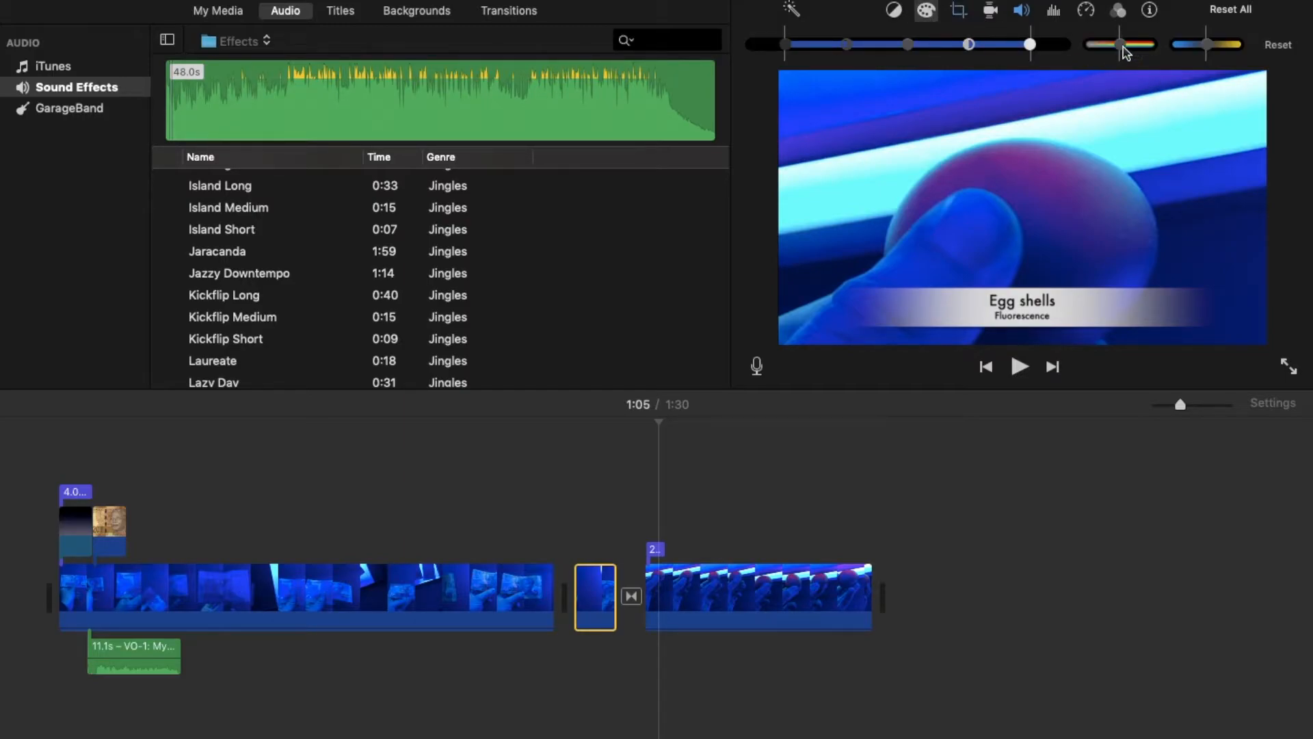
{"action": "mouse_move", "coordinate": [1126, 43]}
{"action": "left_mouse_down"}
{"action": "mouse_move", "coordinate": [1143, 44]}
{"action": "mouse_move", "coordinate": [1091, 45]}
{"action": "mouse_move", "coordinate": [1119, 48]}
{"action": "left_mouse_up"}
{"action": "mouse_move", "coordinate": [1228, 51]}
{"action": "left_mouse_down"}
{"action": "mouse_move", "coordinate": [1163, 51]}
{"action": "mouse_move", "coordinate": [1207, 48]}
{"action": "left_mouse_up"}
- Examine the short middle clip's noise reduction and equalizer, speed, clip filter and clip information settings
{"action": "left_click", "coordinate": [1055, 12]}
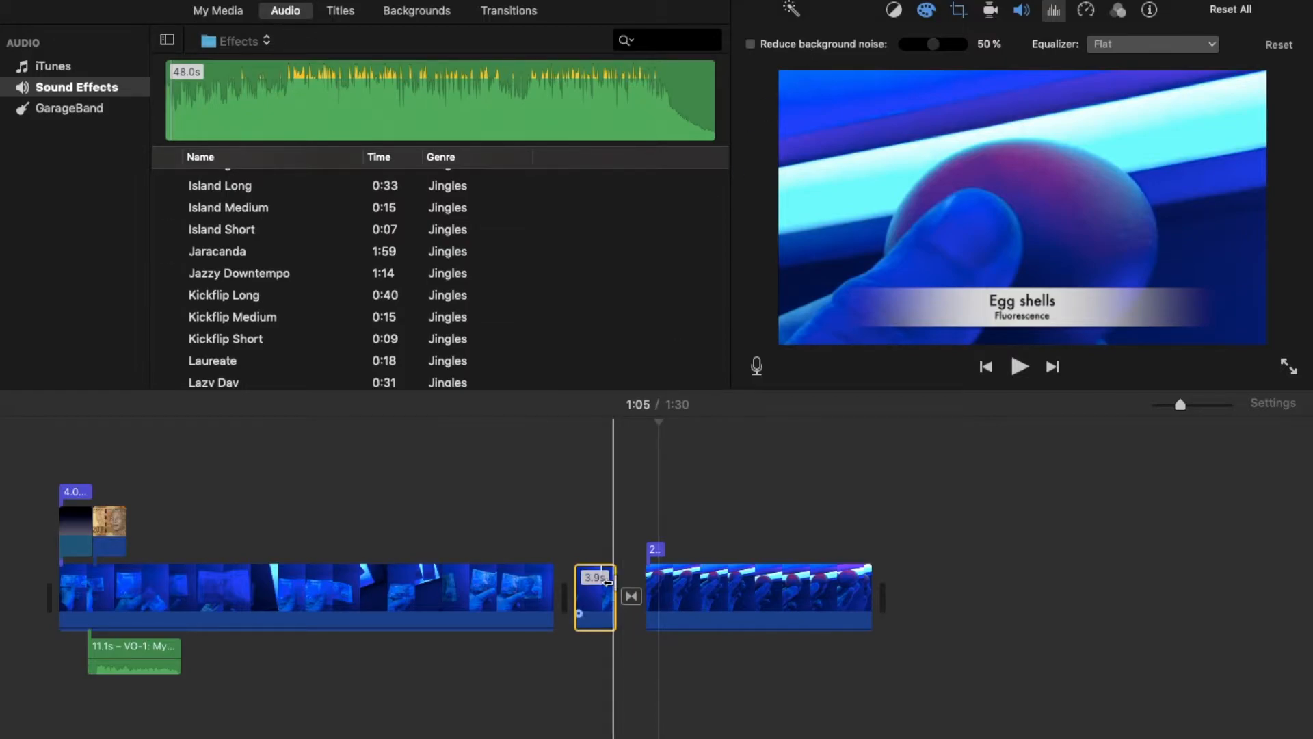
{"action": "left_click", "coordinate": [1087, 10]}
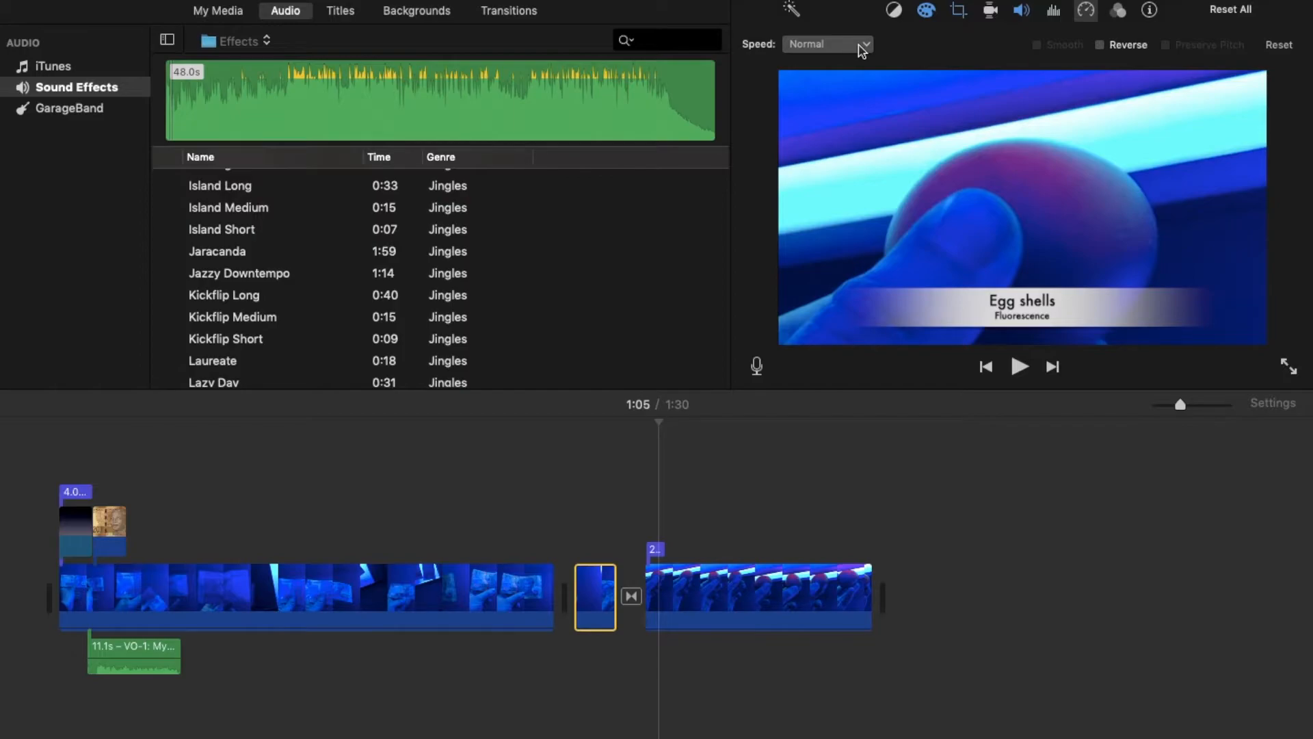
{"action": "left_click", "coordinate": [1120, 11]}
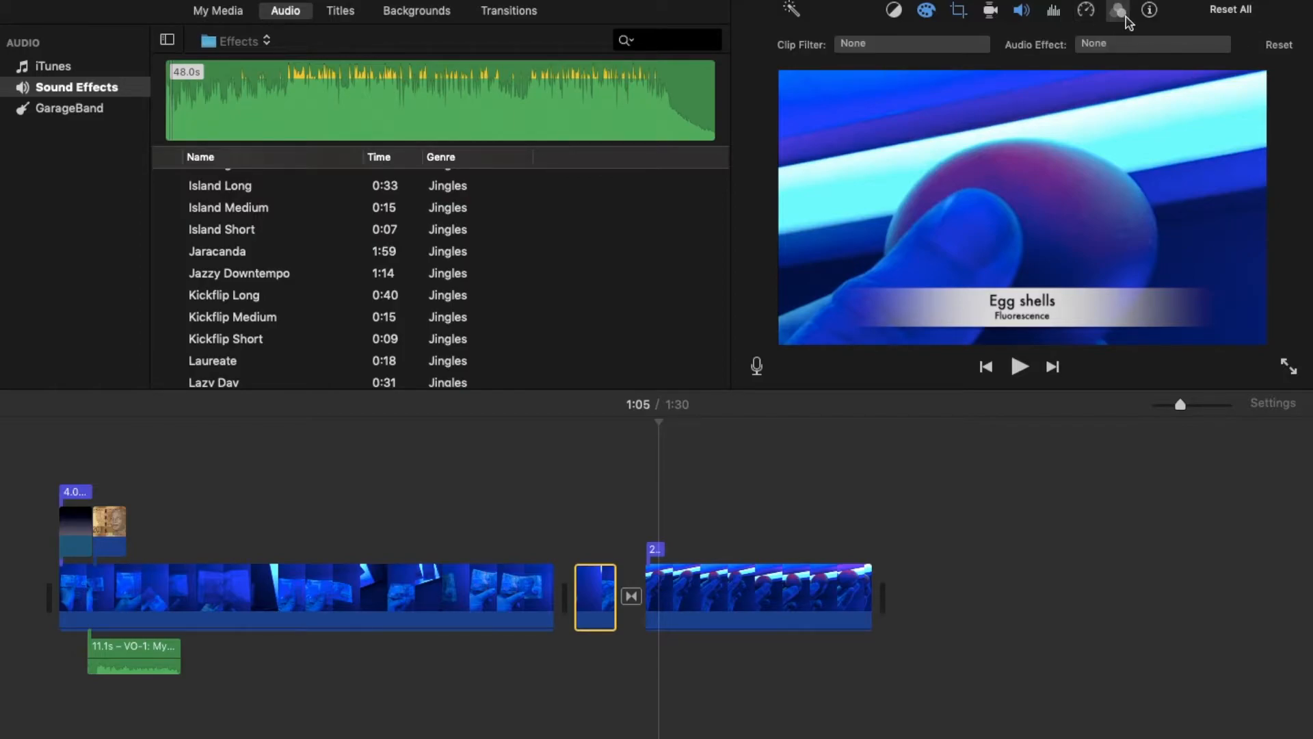
{"action": "left_click", "coordinate": [979, 46]}
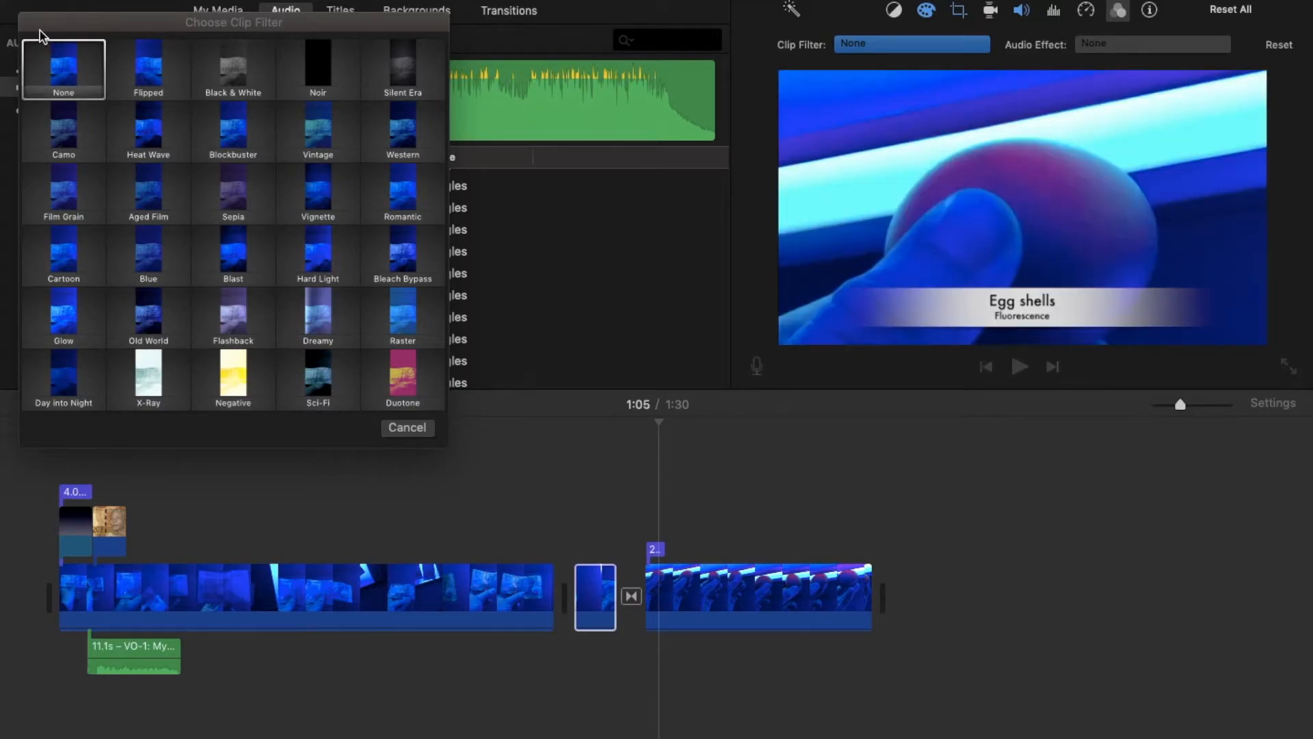
{"action": "left_click", "coordinate": [405, 429]}
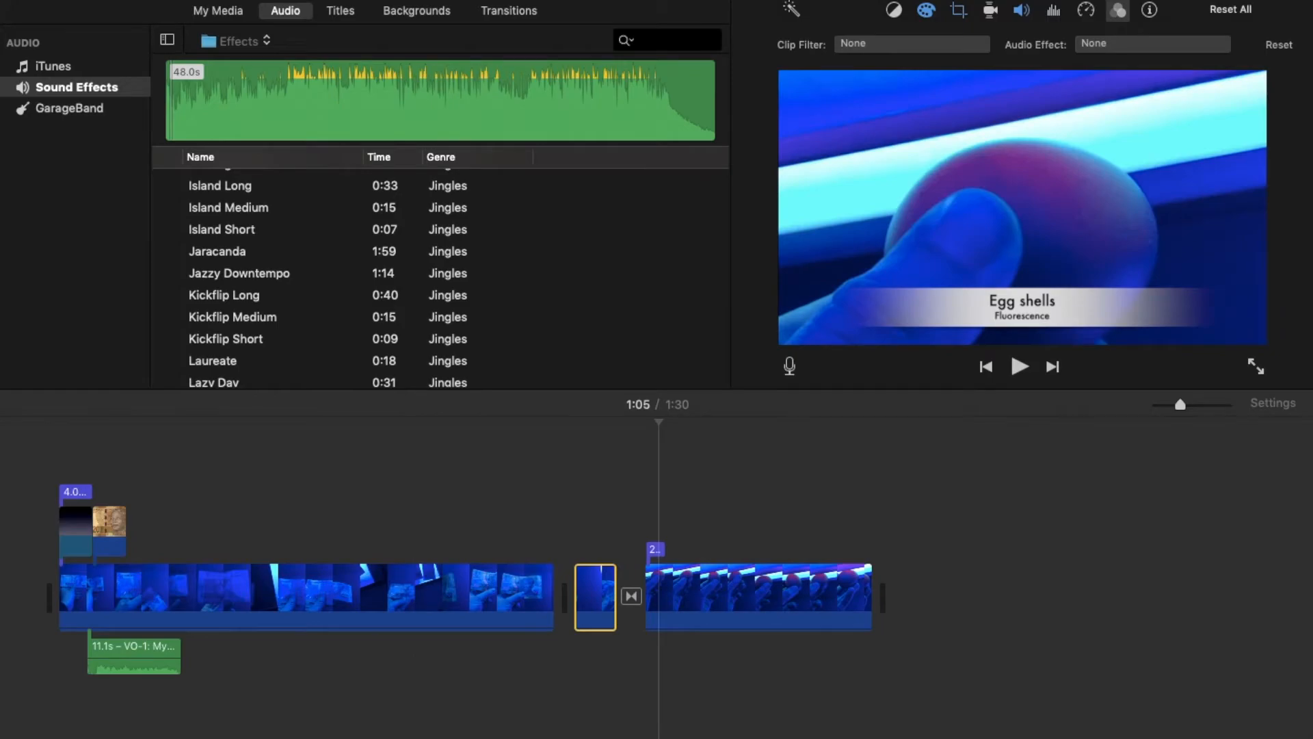
{"action": "left_click", "coordinate": [1151, 10]}
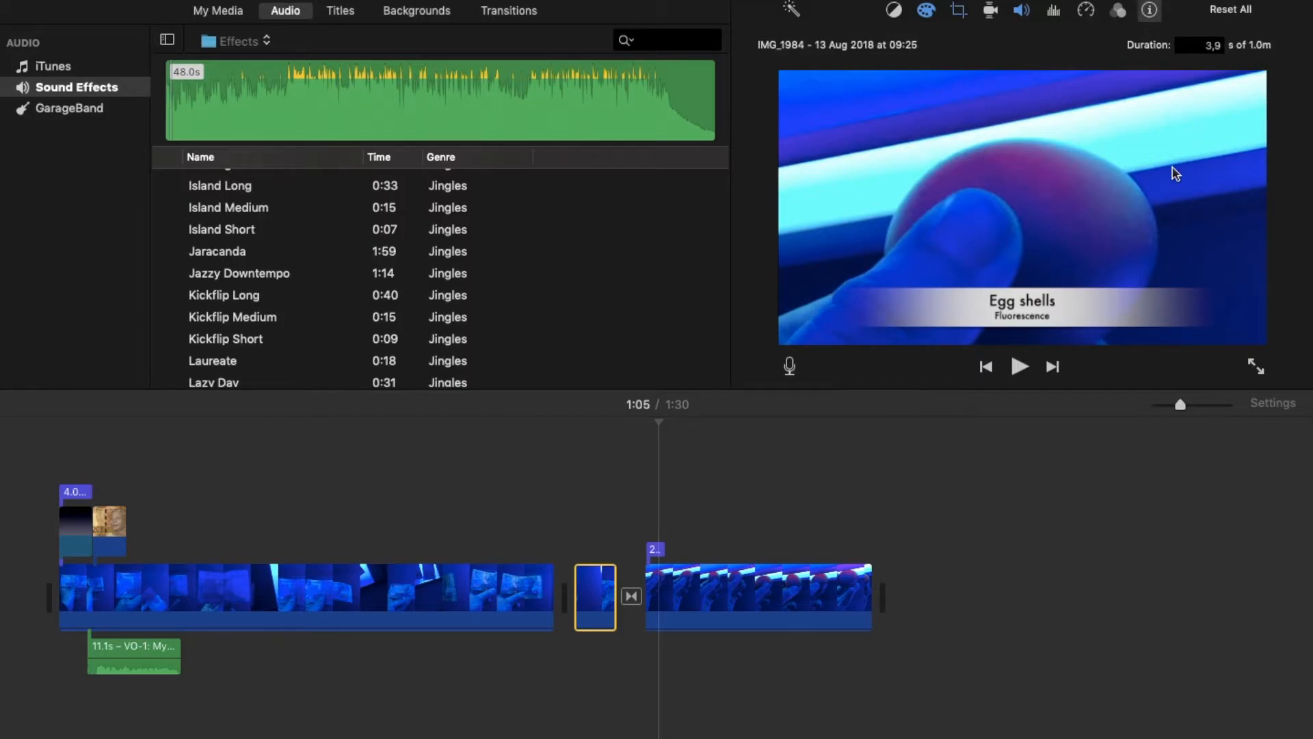
- Start a file export titled "Flourescence" with the Video and Audio format and 720p resolution
{"action": "left_click", "coordinate": [1281, 1]}
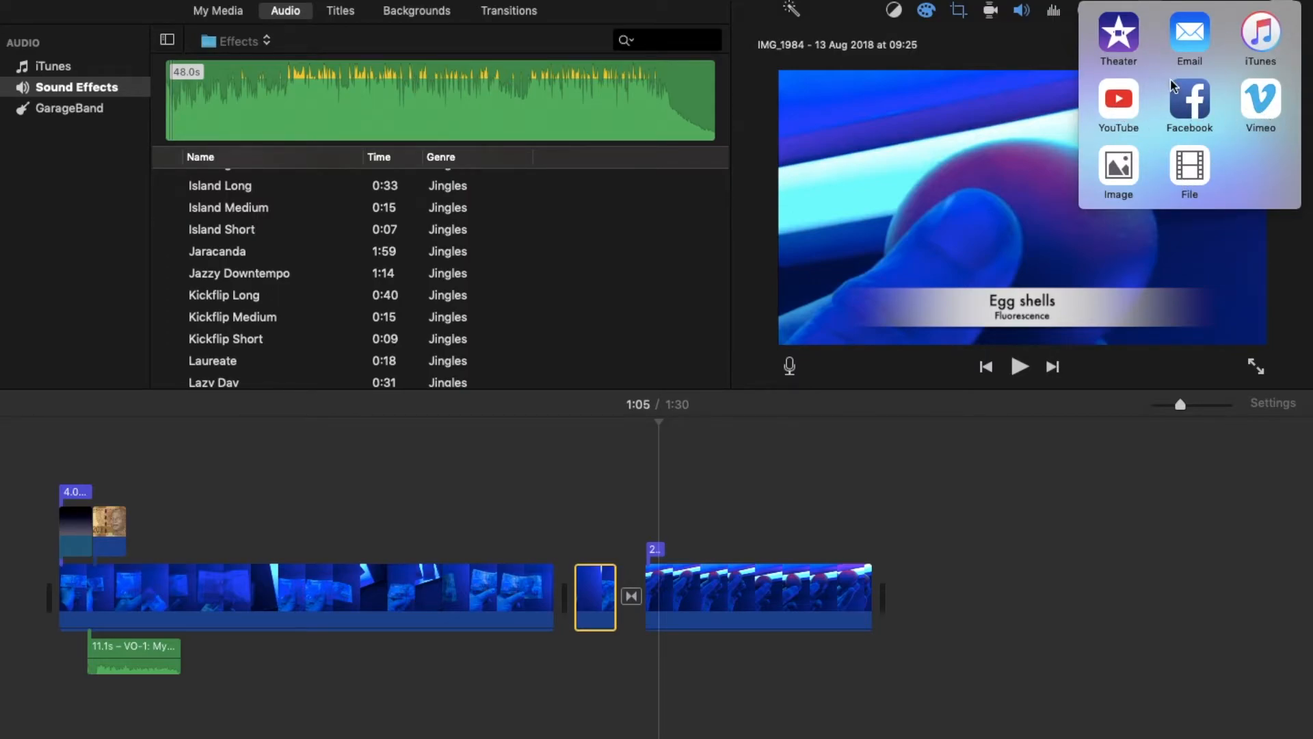
{"action": "left_click", "coordinate": [1194, 167]}
{"action": "type", "text": "Flourescence"}
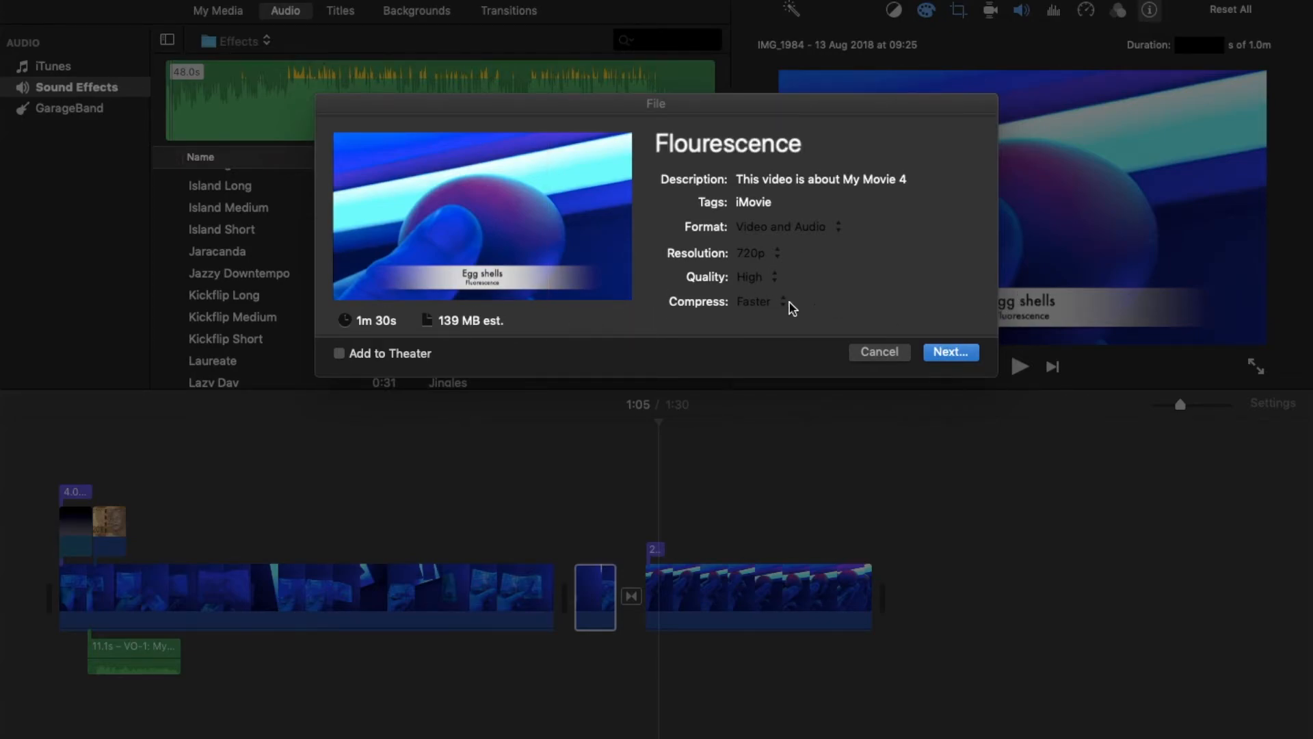
{"action": "left_click", "coordinate": [829, 233]}
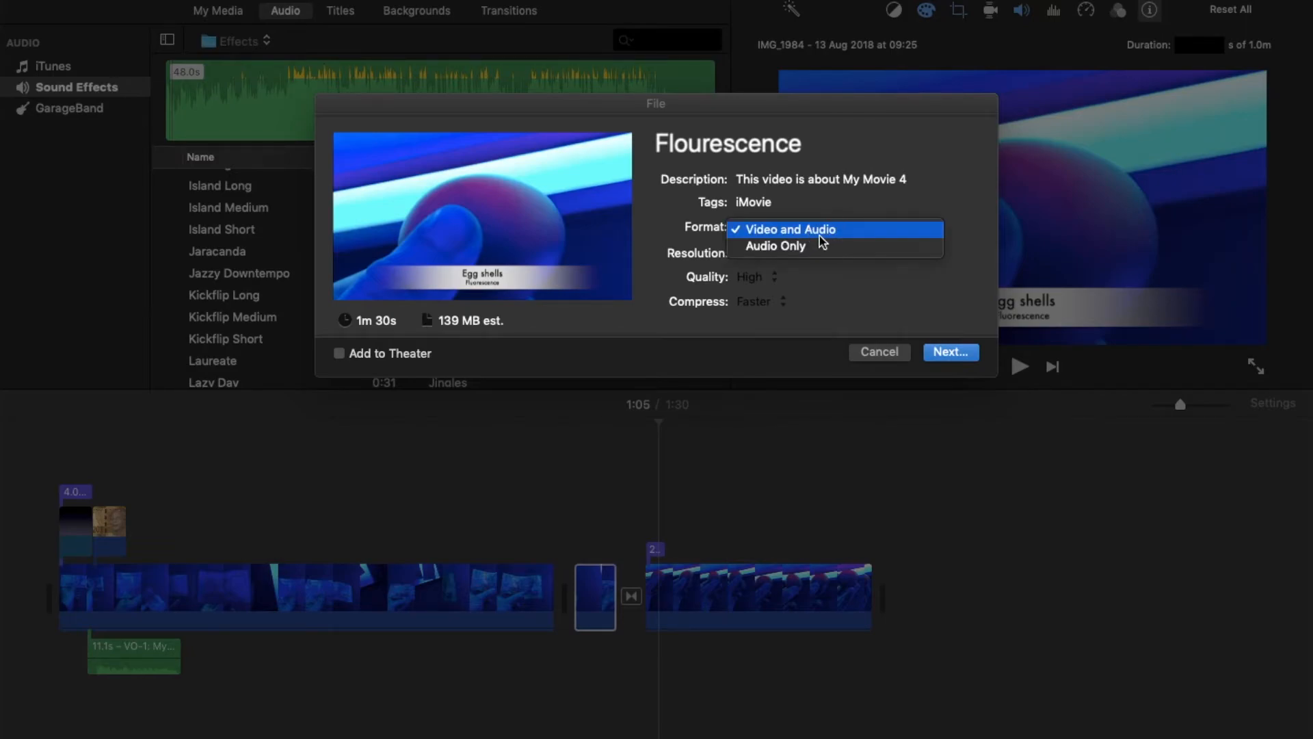
{"action": "left_click", "coordinate": [971, 214]}
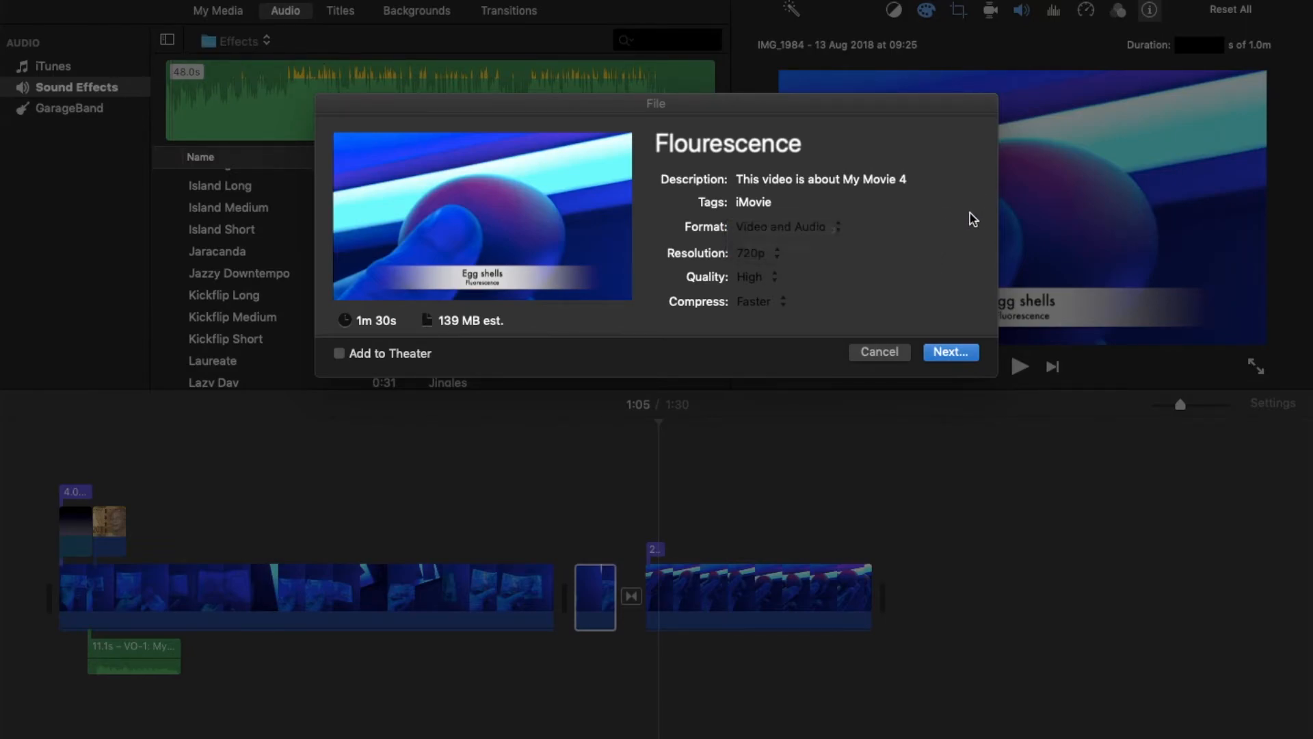
{"action": "left_click", "coordinate": [768, 257]}
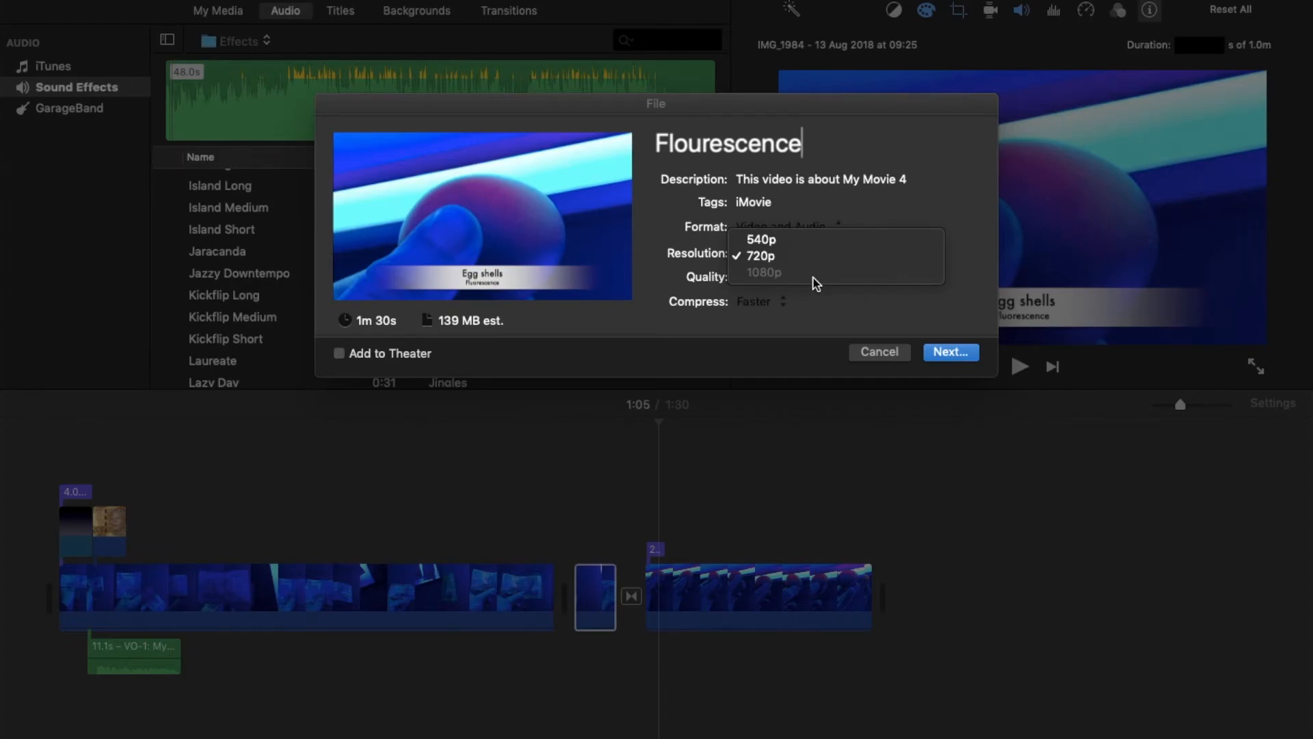
{"action": "left_click", "coordinate": [850, 305]}
- Try the Best (ProRes) export quality and set the quality back to High
{"action": "left_click", "coordinate": [778, 281]}
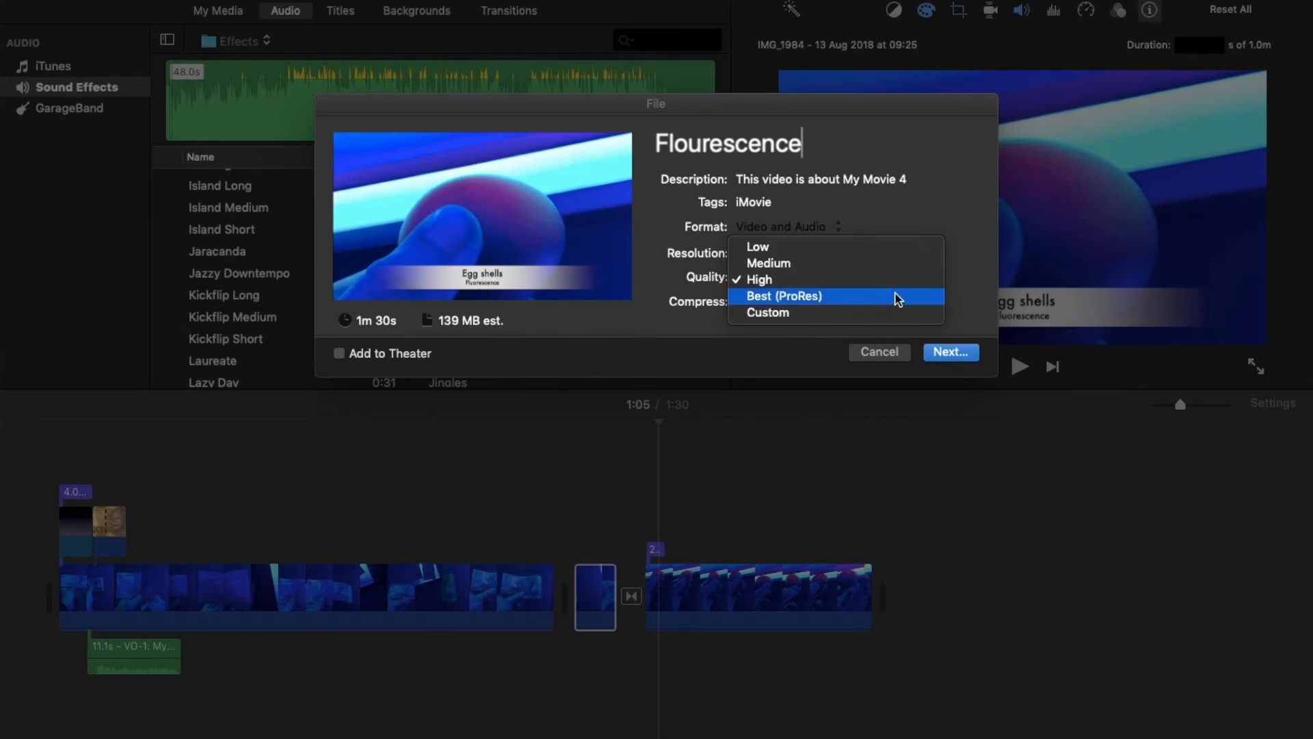
{"action": "left_click", "coordinate": [847, 294]}
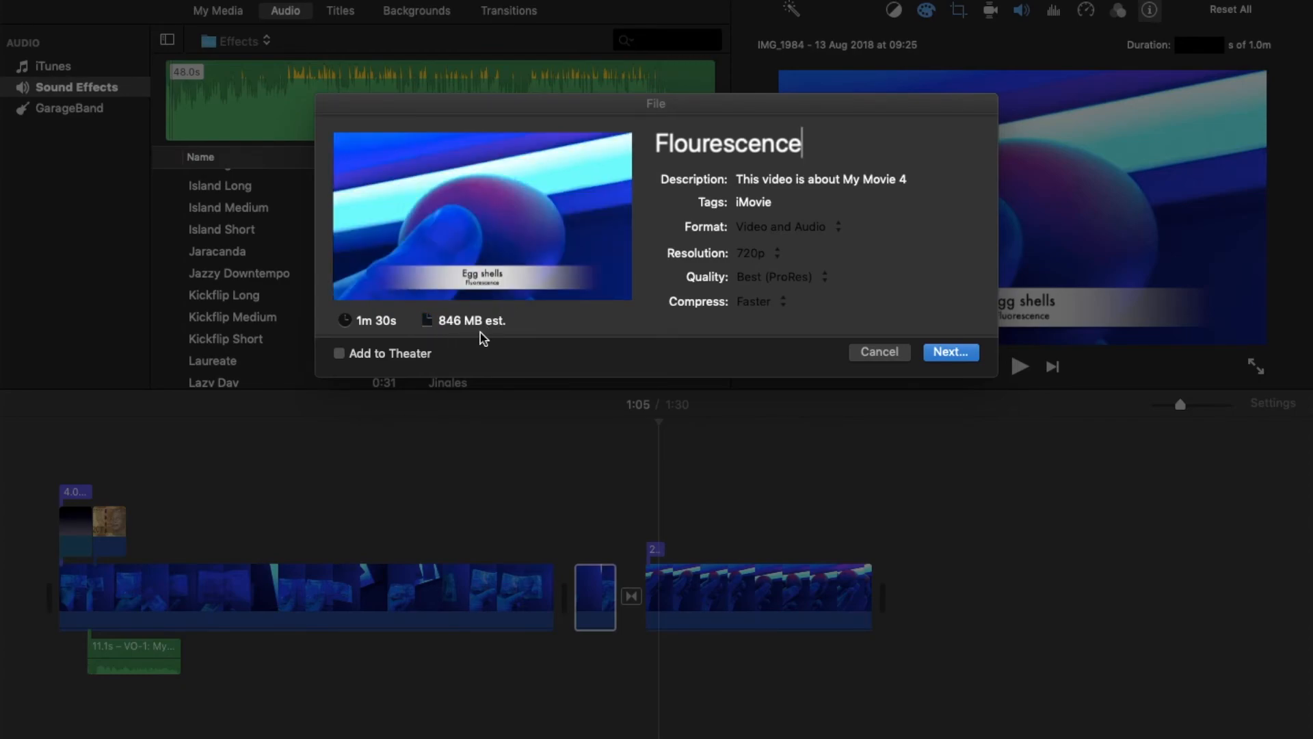
{"action": "left_click", "coordinate": [825, 277]}
{"action": "left_click", "coordinate": [784, 267]}
- Save the exported movie as "Flourescence" in the Documents folder
{"action": "left_click", "coordinate": [956, 357]}
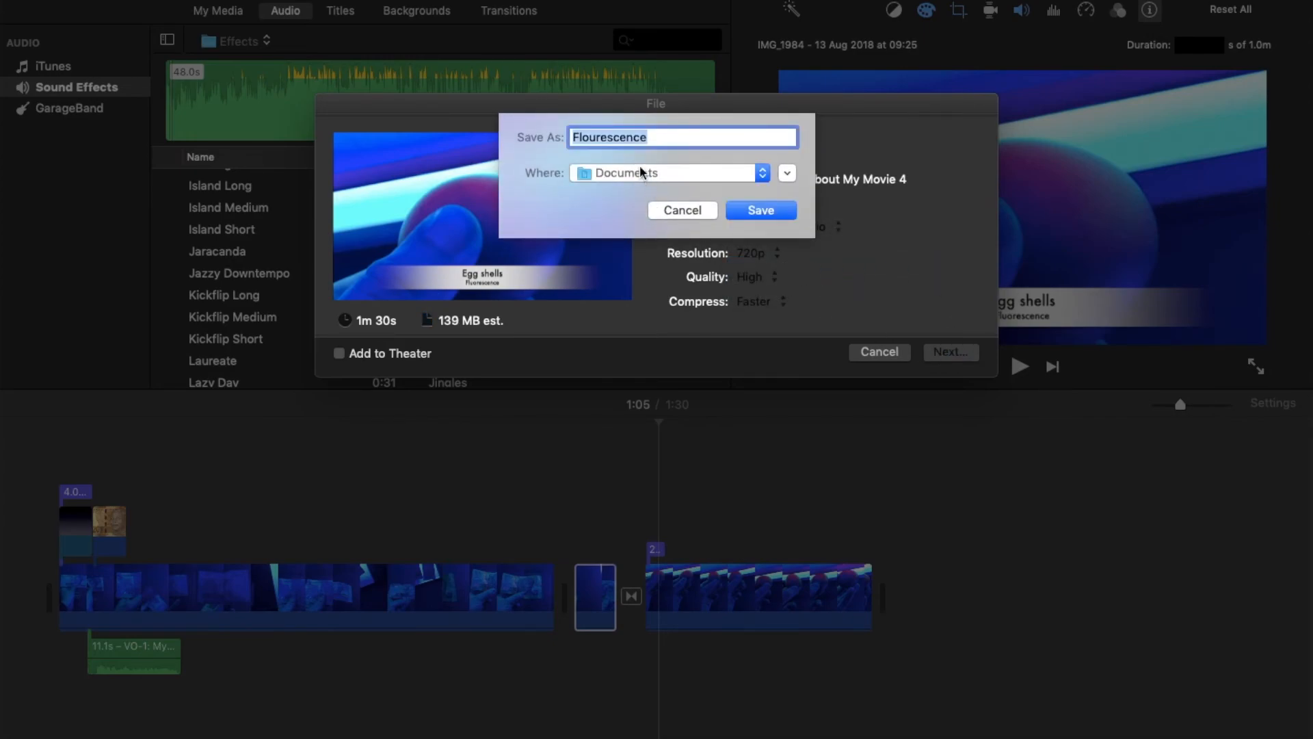
{"action": "left_click", "coordinate": [757, 212]}
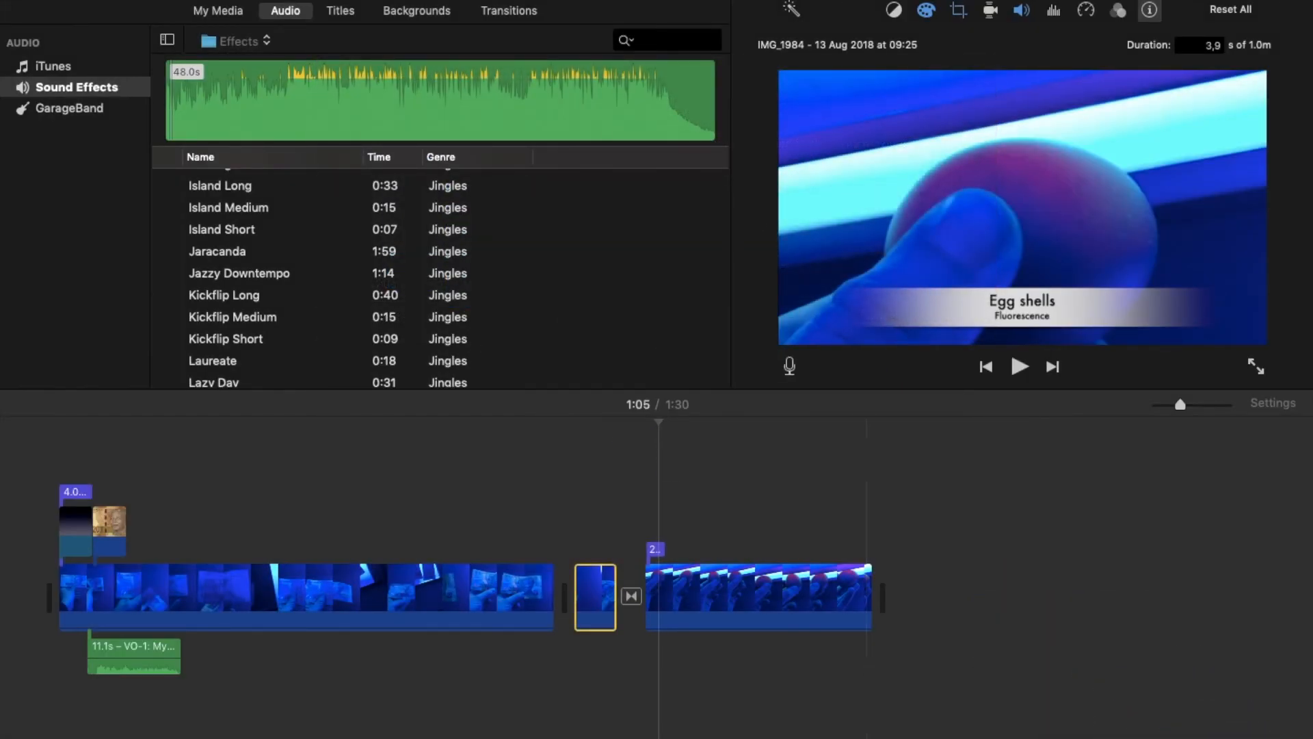
{"action": "mouse_move", "coordinate": [978, 737]}
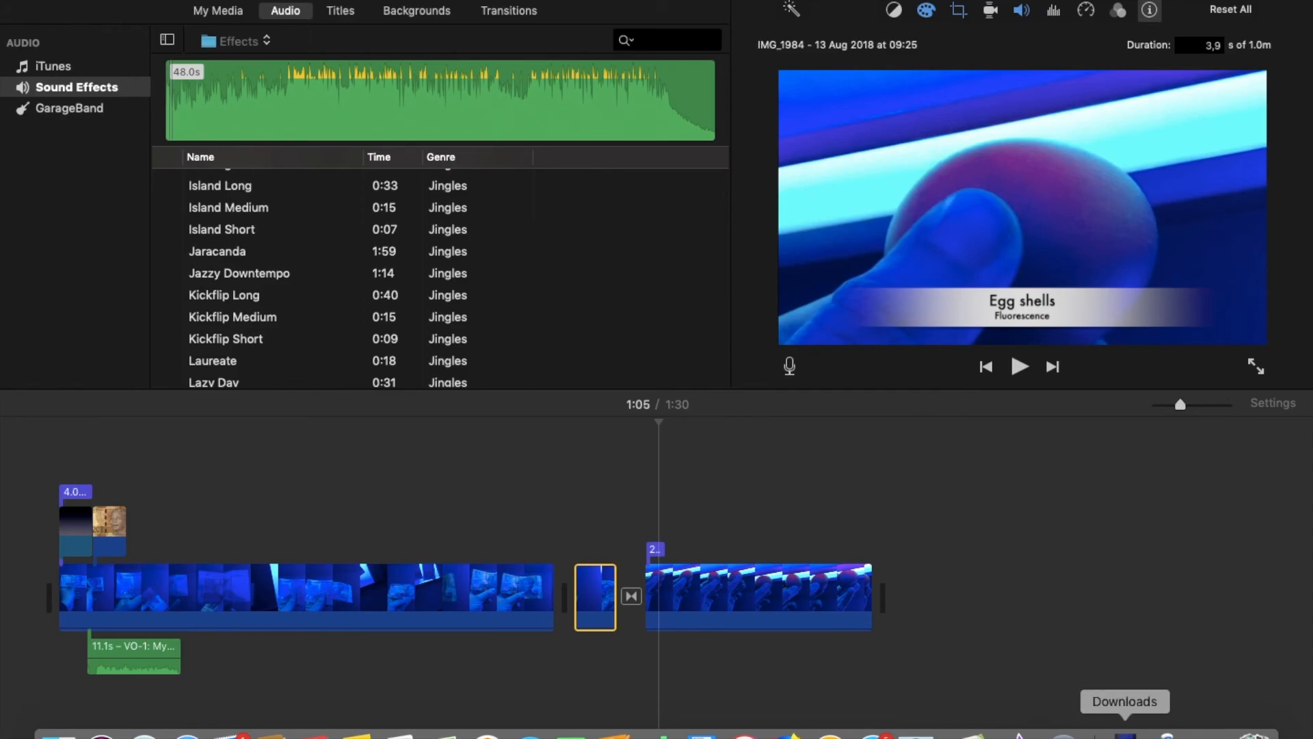